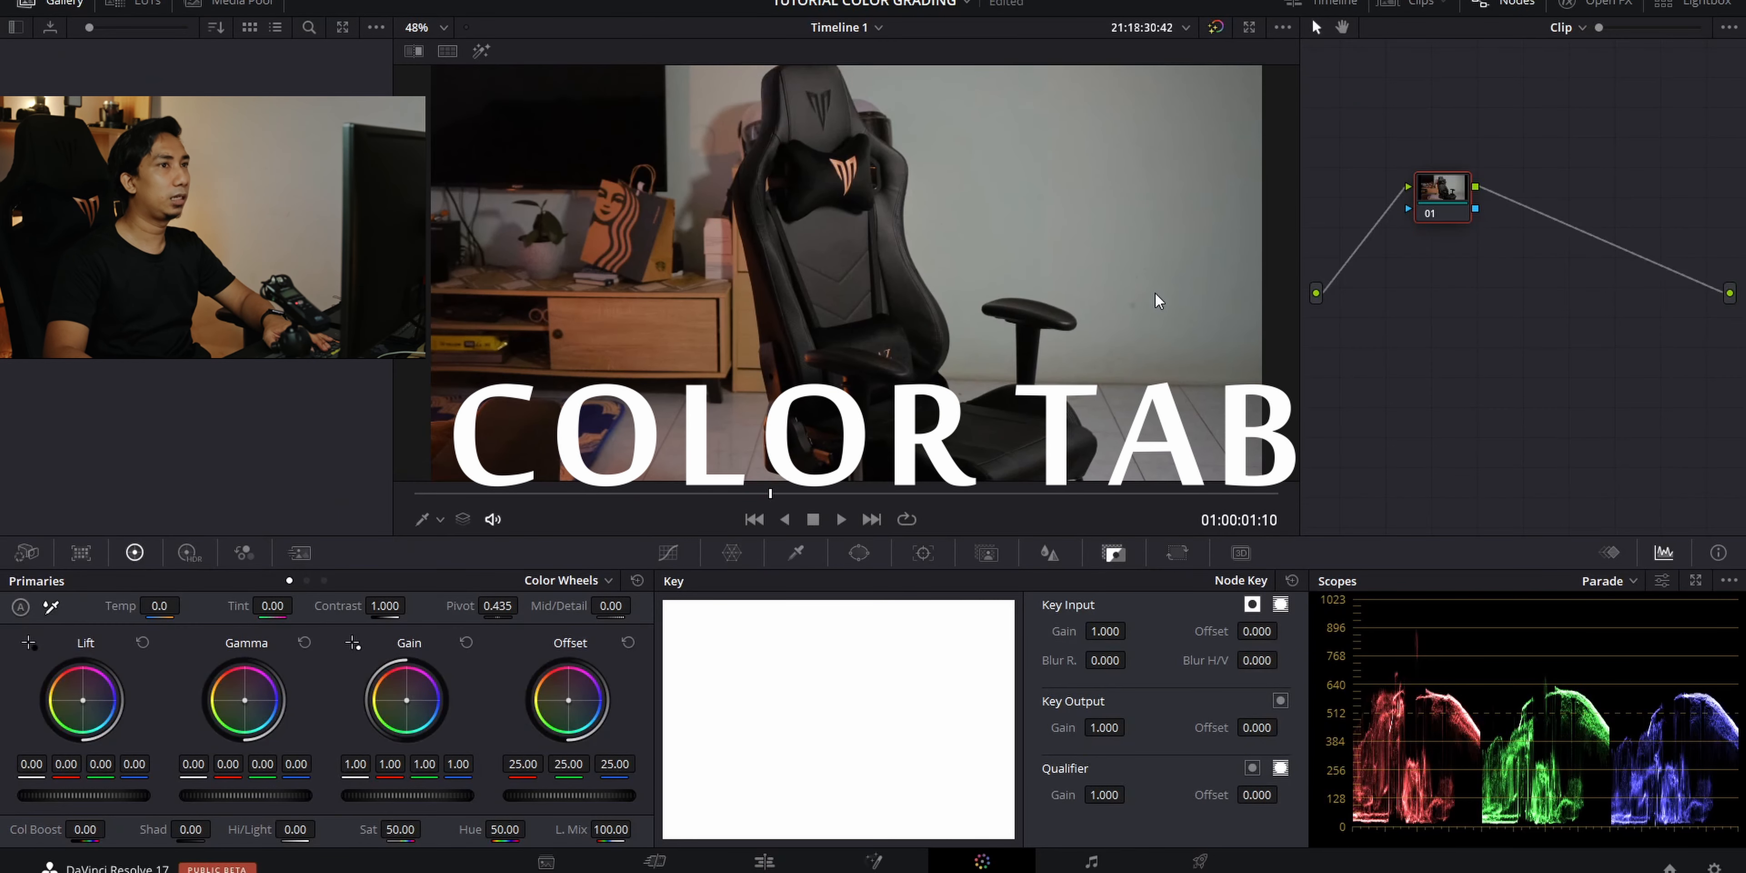
# - Show the clip thumbnails and move the playhead to 01:00:03:04 in the first clip
pyautogui.click(1409, 10)
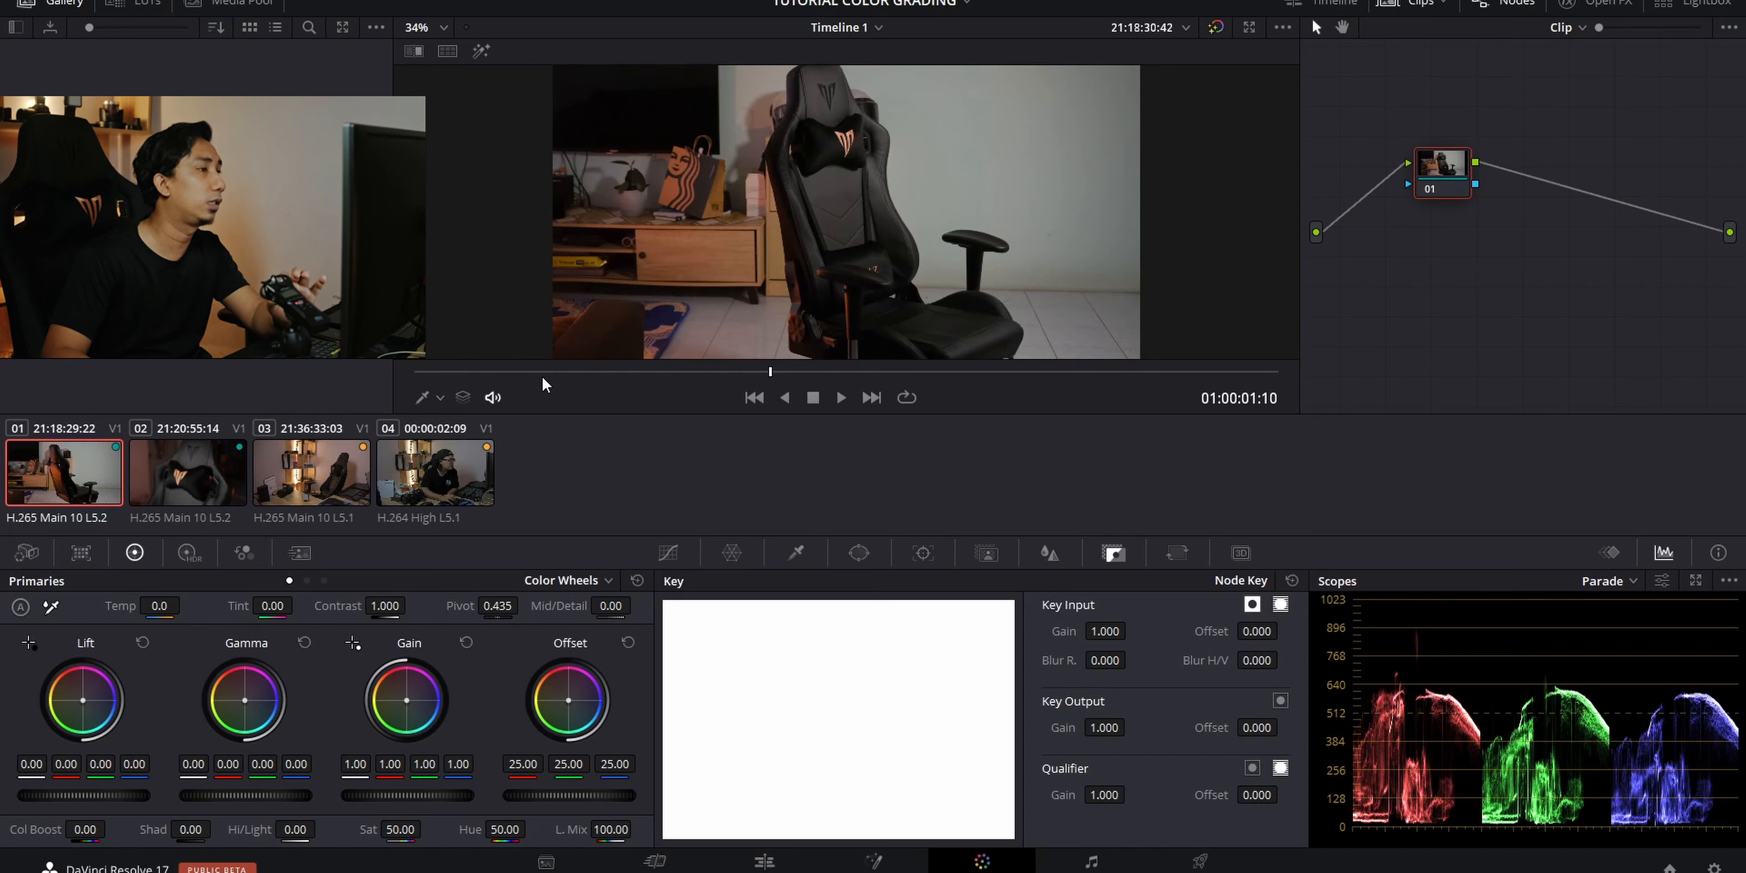
pyautogui.moveTo(837, 374); pyautogui.dragTo(1158, 379)
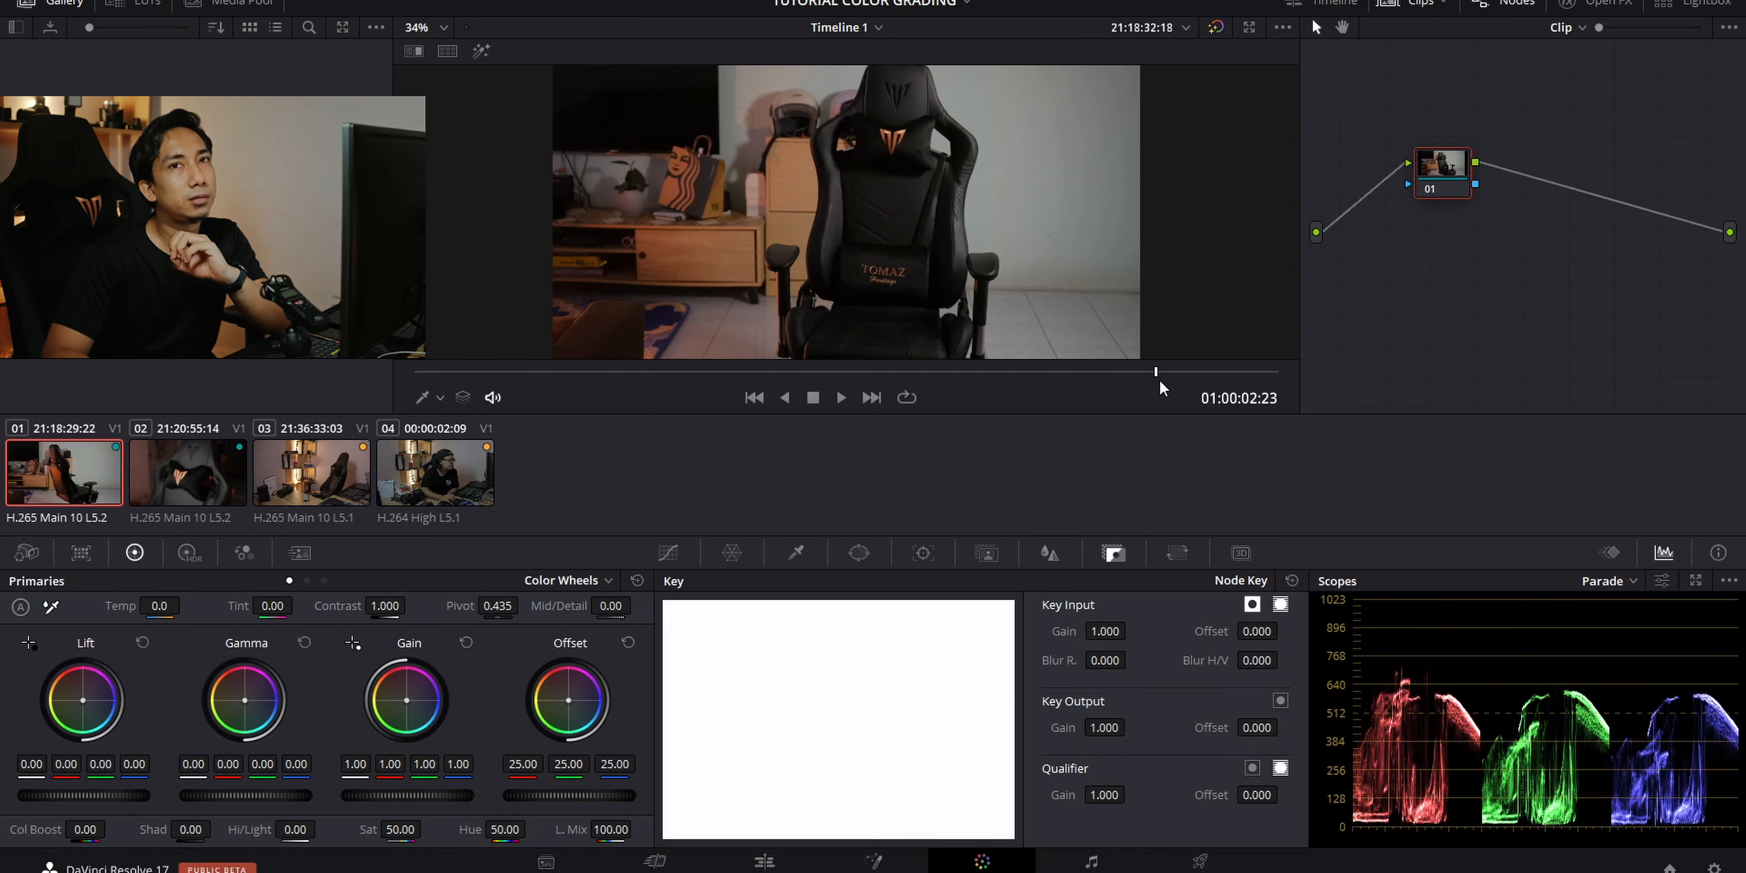
pyautogui.moveTo(1160, 379); pyautogui.dragTo(1215, 382)
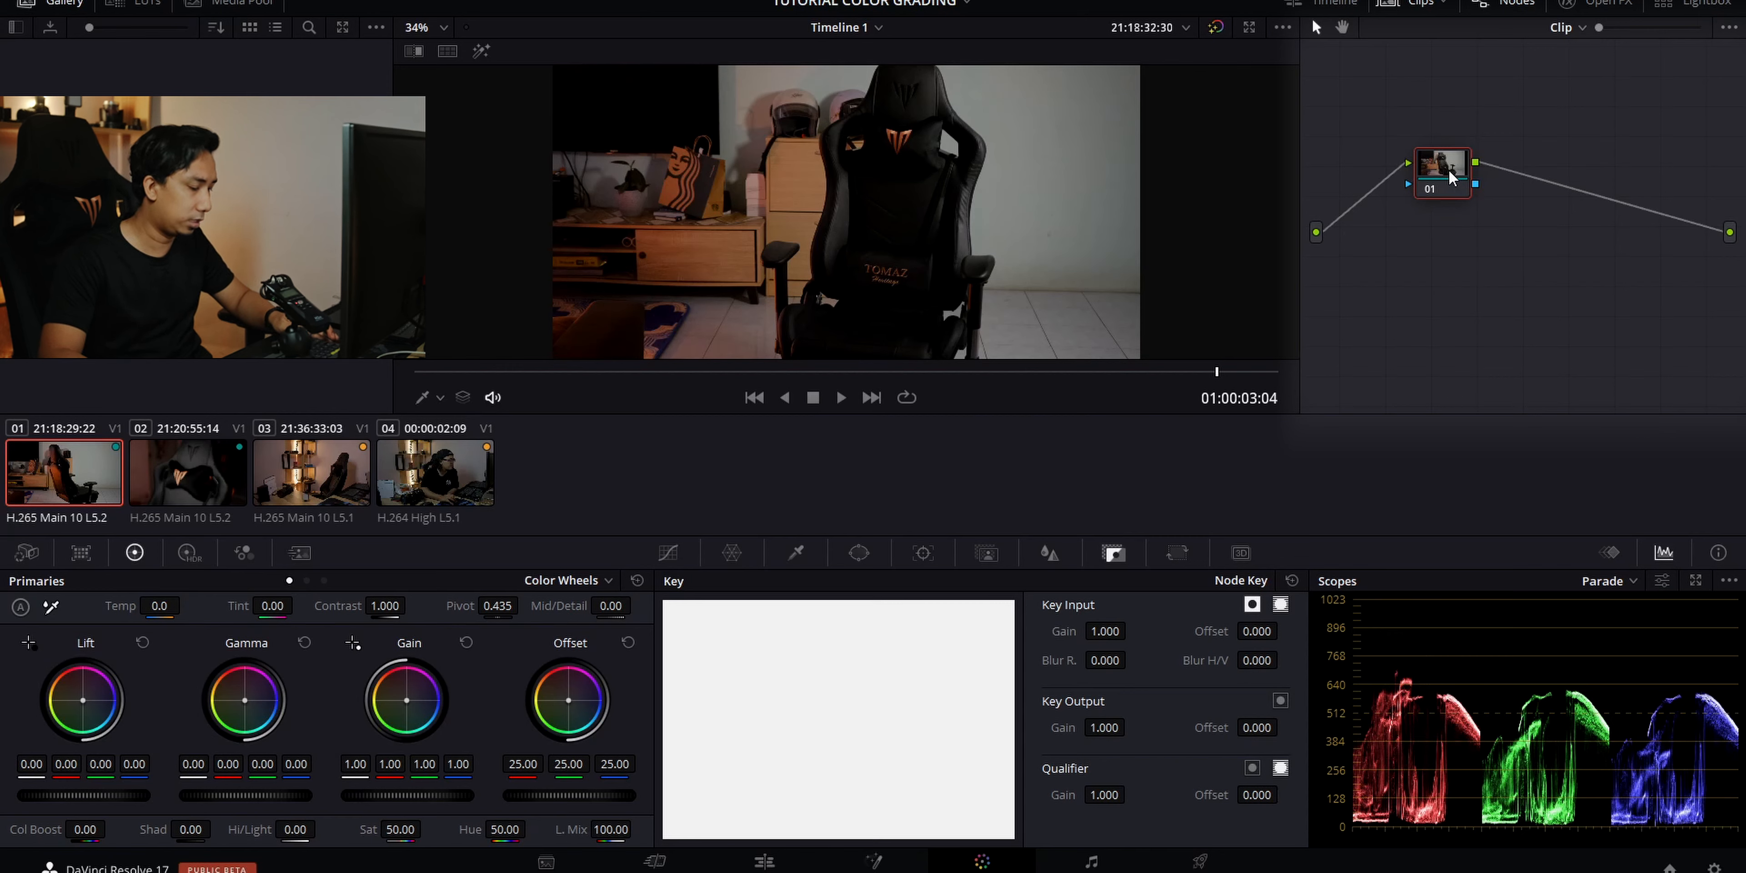
# - Add three serial nodes after node 01 on the first clip and place node 04 below the chain
pyautogui.hotkey('alt', 's')
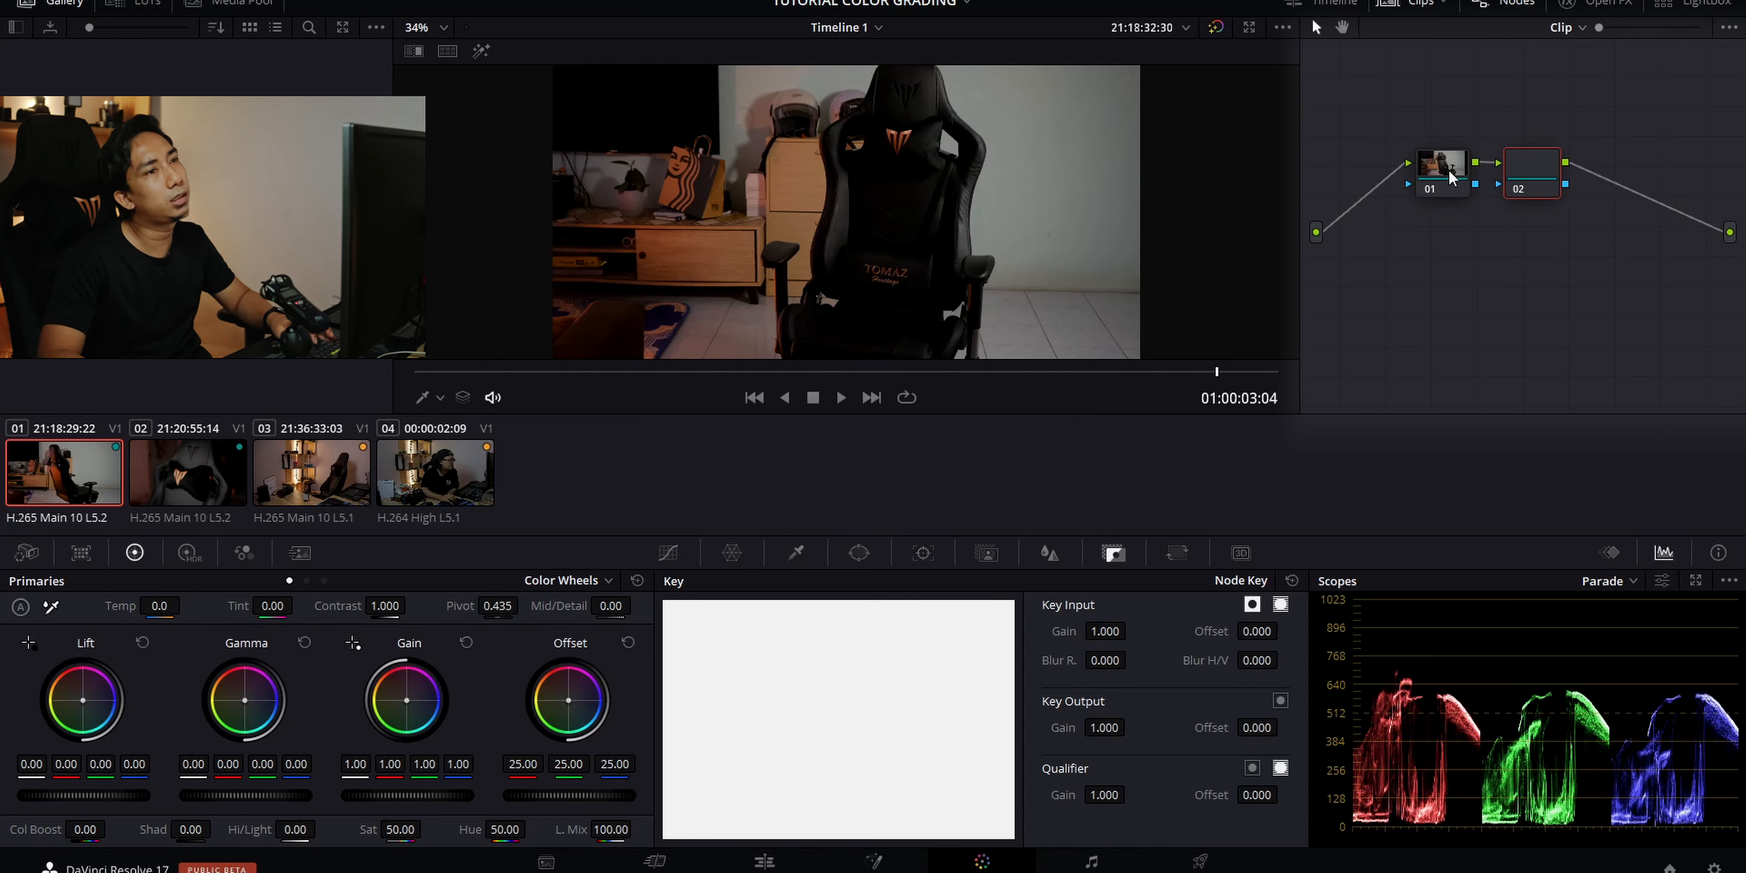
pyautogui.hotkey('alt', 's')
pyautogui.hotkey('alt', 's')
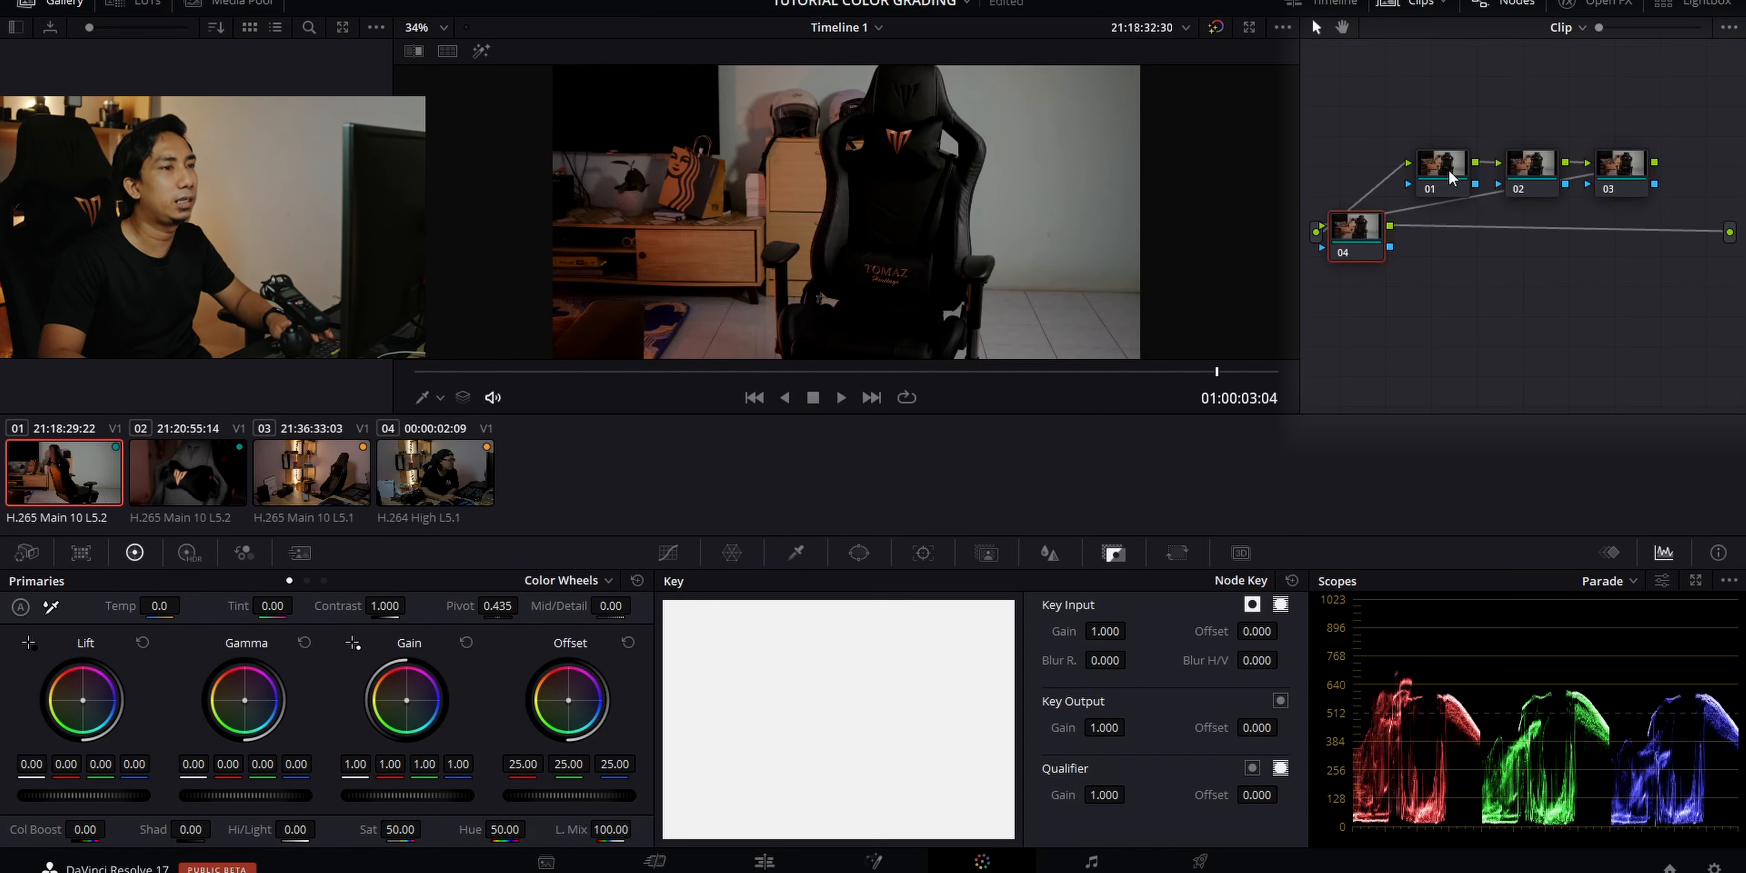
pyautogui.moveTo(1366, 241); pyautogui.dragTo(1527, 292)
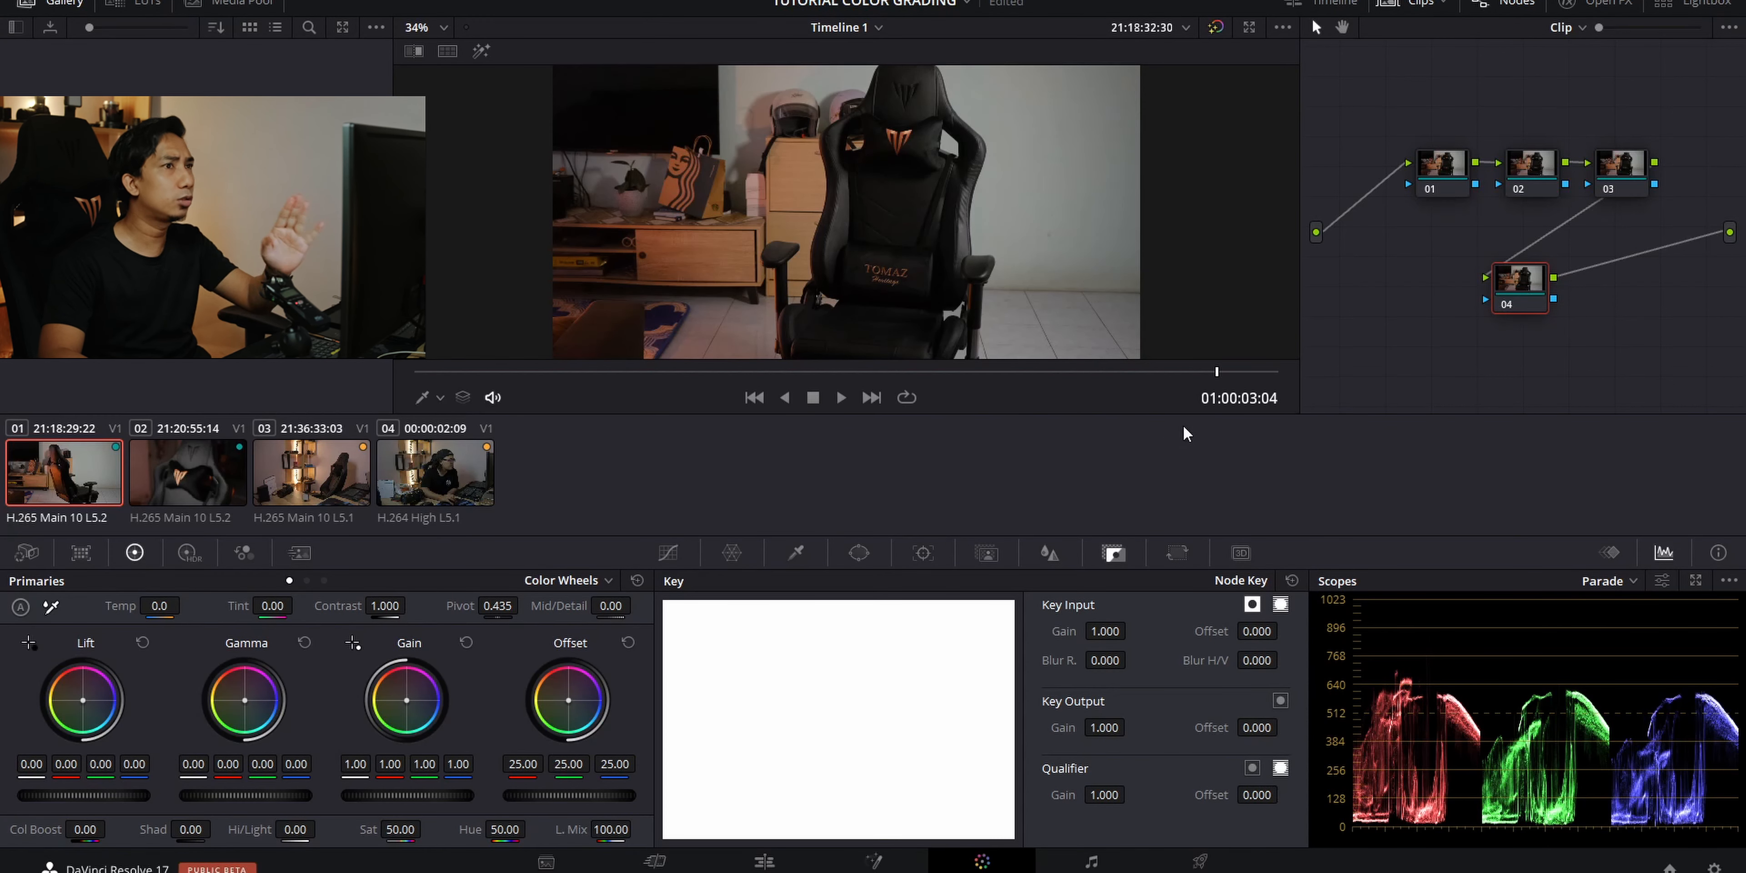
# - Hide the clip thumbnails and set node 01's gain to 1.40 and its contrast to 1.196
pyautogui.click(1417, 4)
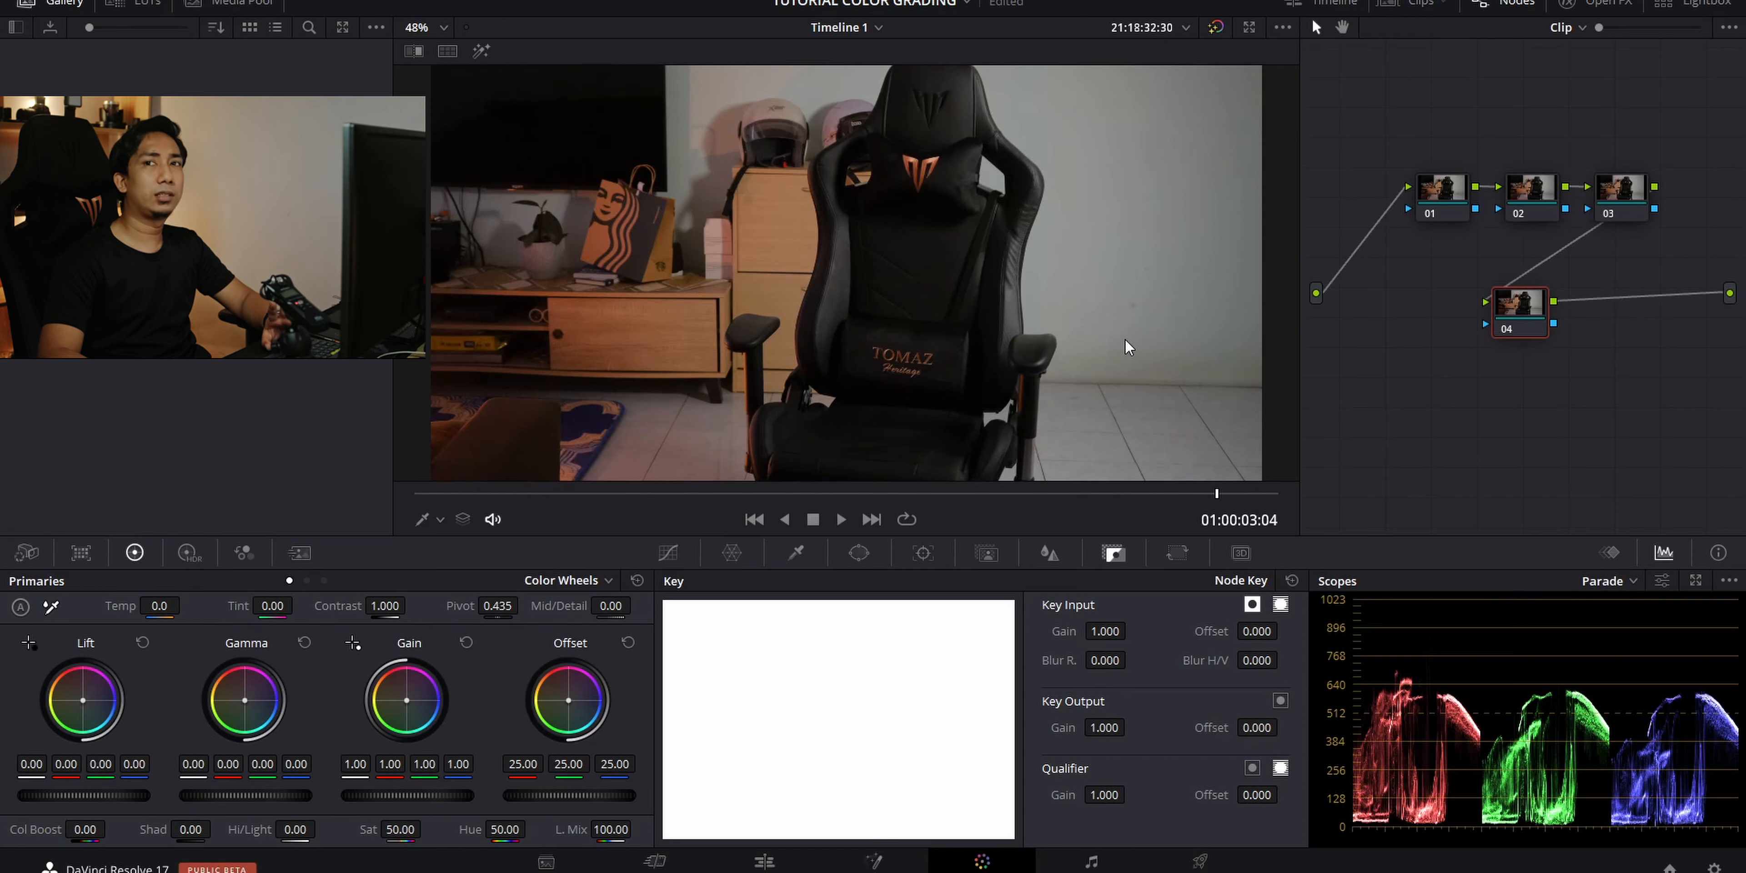
pyautogui.click(1442, 196)
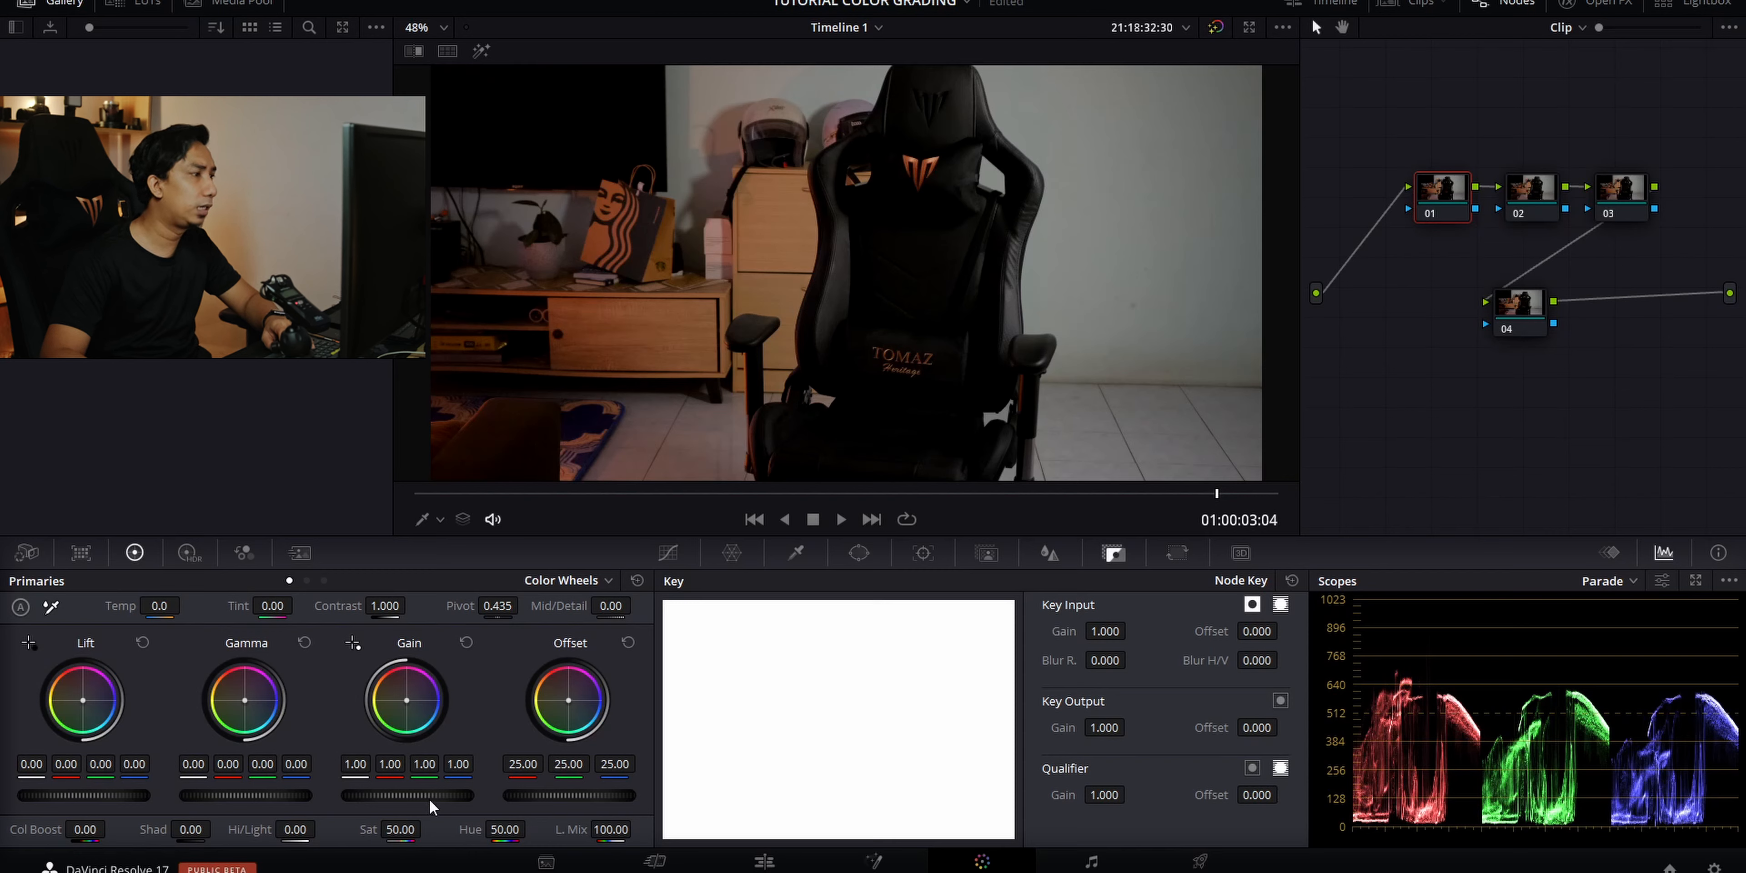
pyautogui.moveTo(407, 795); pyautogui.dragTo(448, 795)
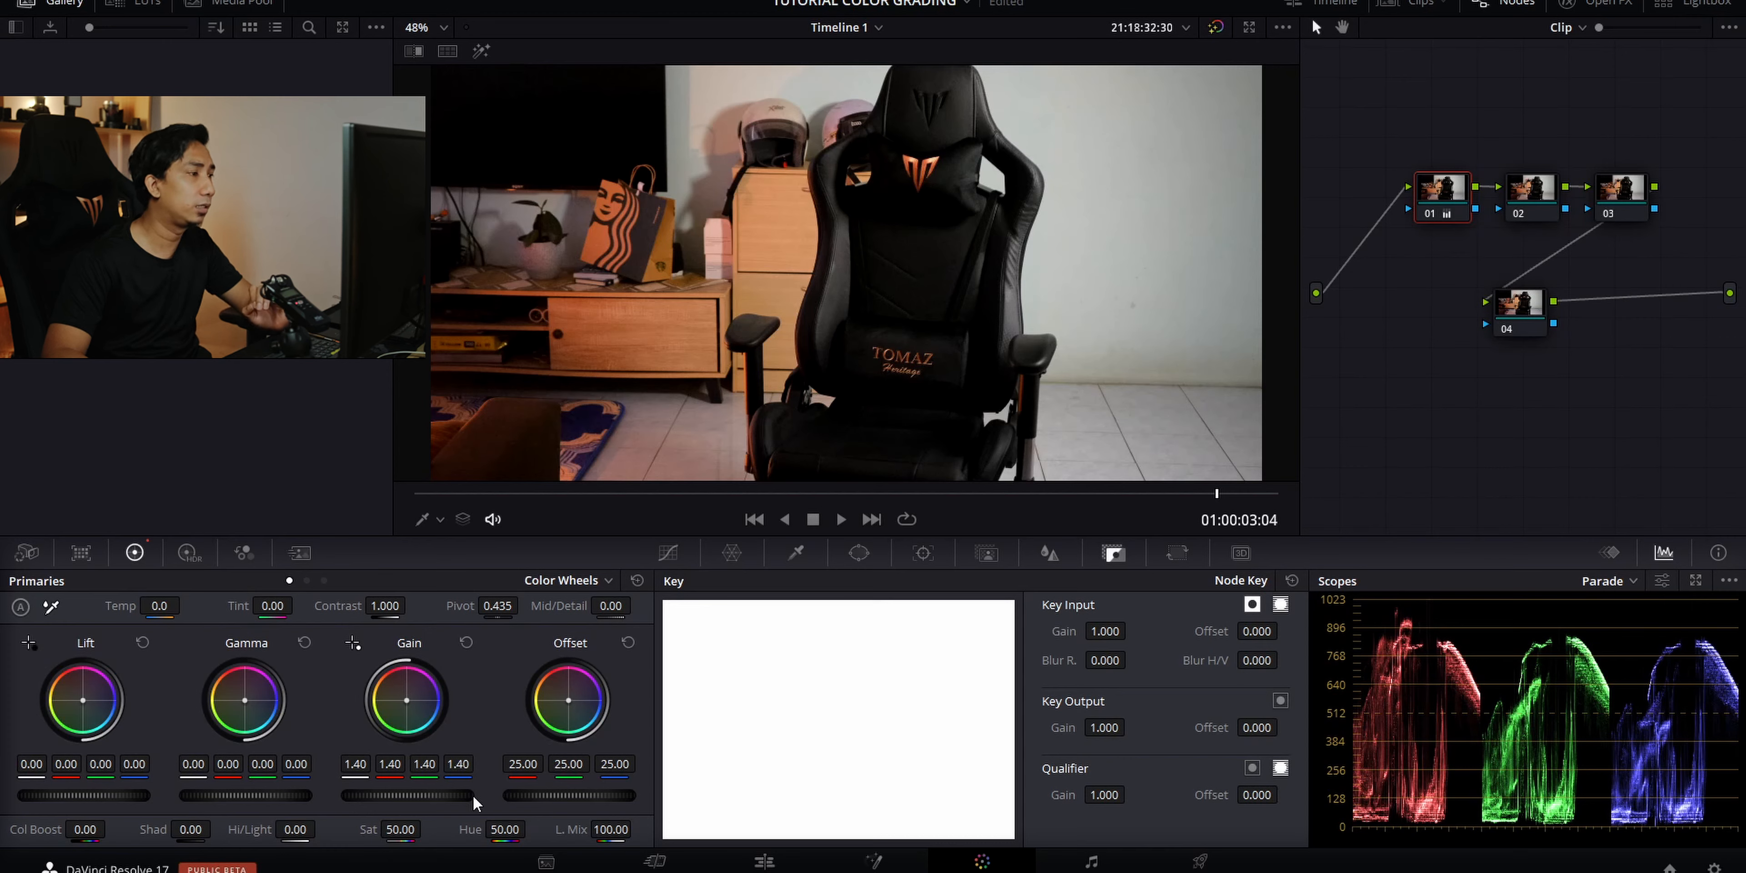
pyautogui.moveTo(385, 605); pyautogui.dragTo(417, 604)
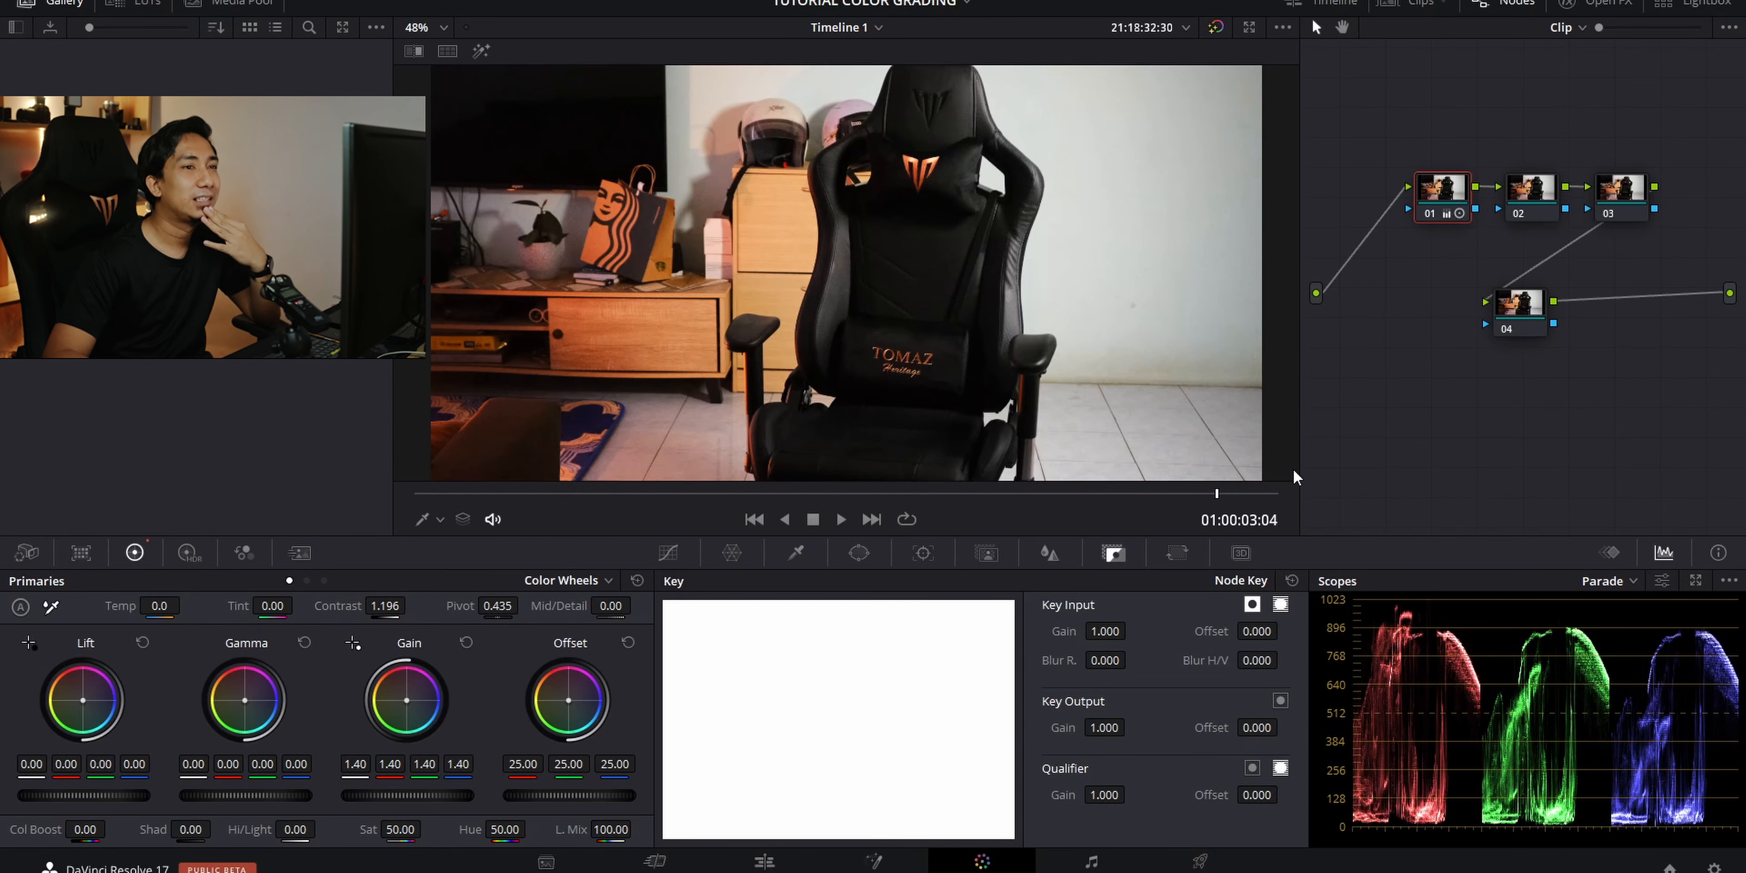
# - Set the temperature to -400 and the tint to -7.00 on node 02
pyautogui.click(1535, 184)
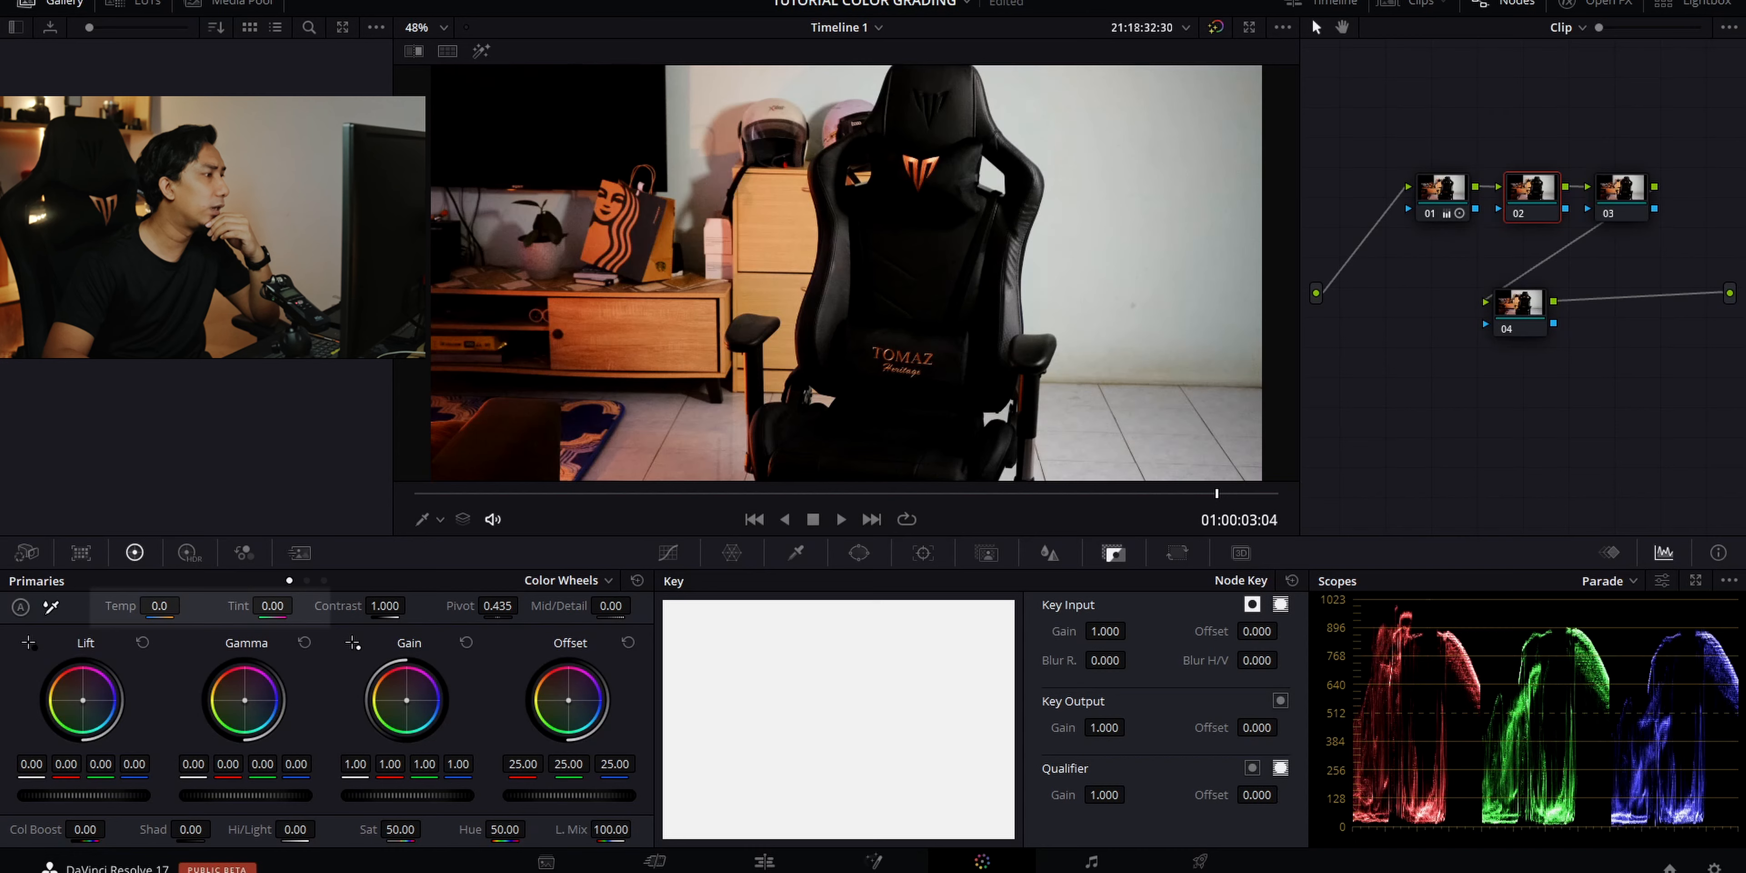
pyautogui.moveTo(159, 606); pyautogui.dragTo(132, 606)
pyautogui.moveTo(275, 606); pyautogui.dragTo(264, 606)
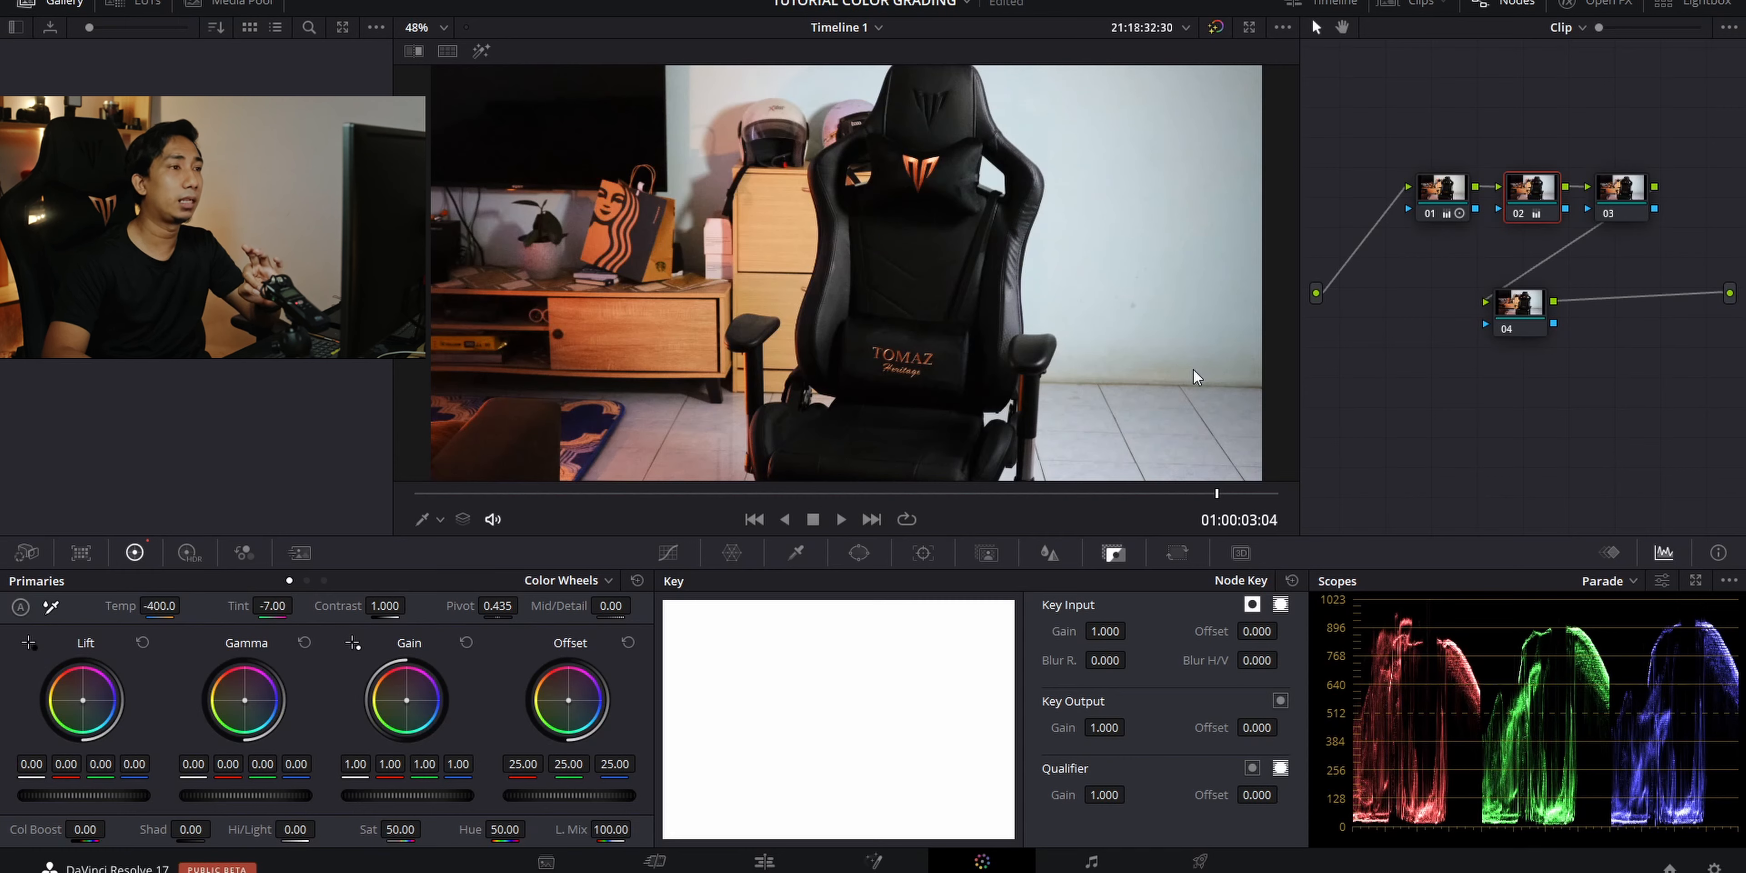
# - Sharpen the image on node 03 by setting the sharpen radius to 0.47 for all channels
pyautogui.click(1618, 193)
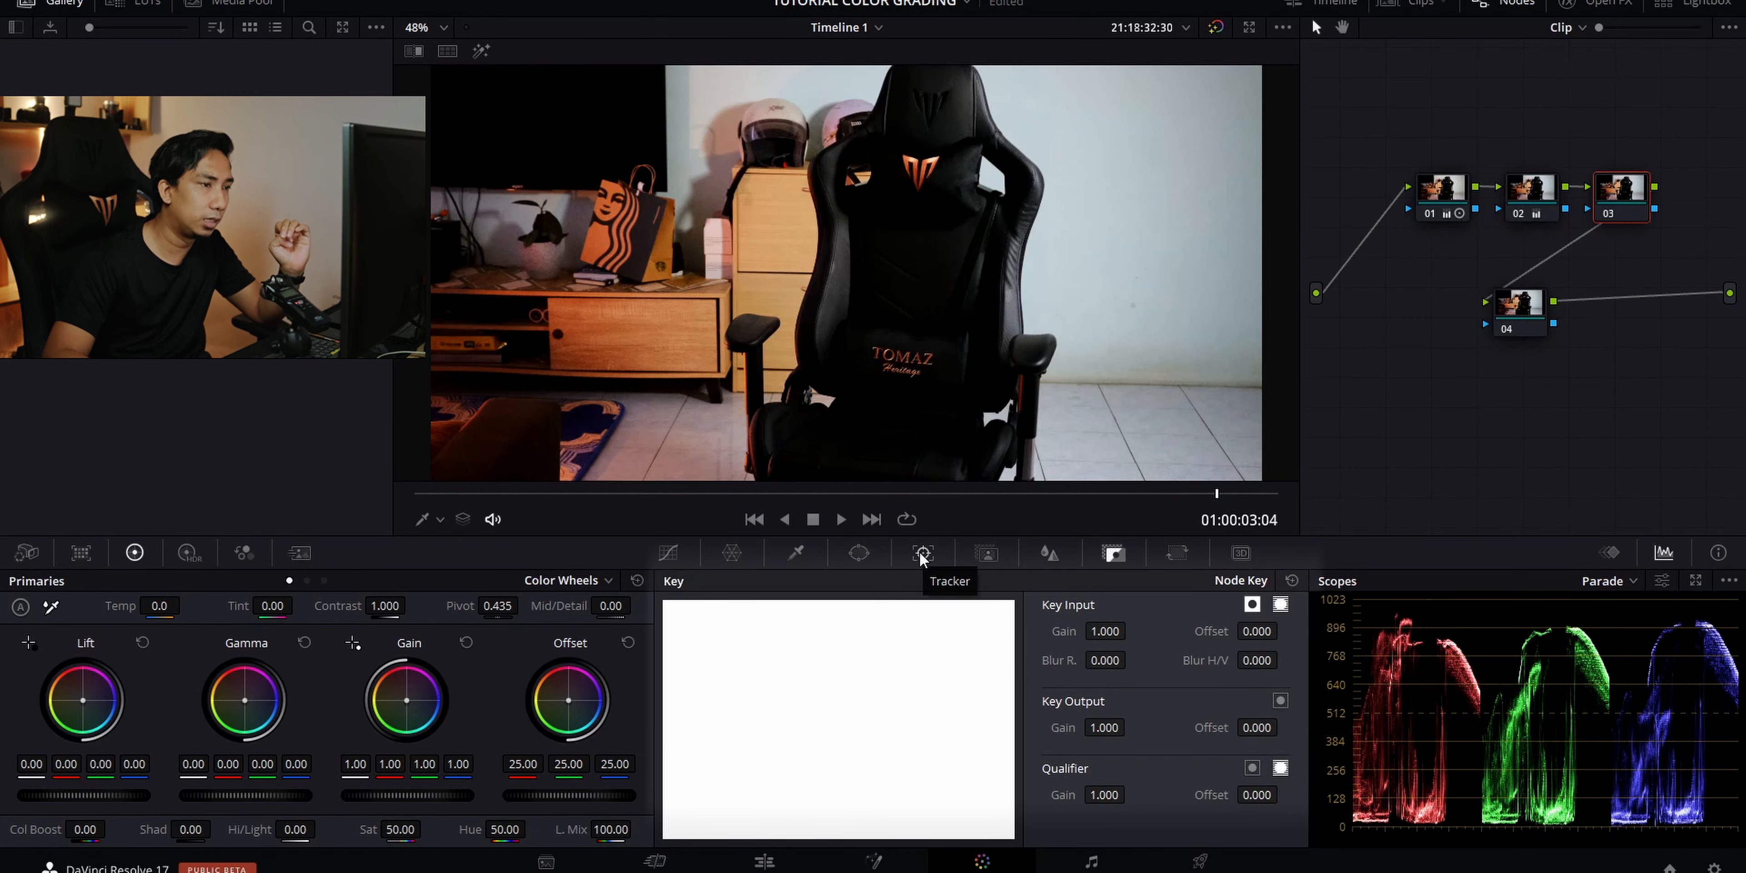
pyautogui.click(1052, 553)
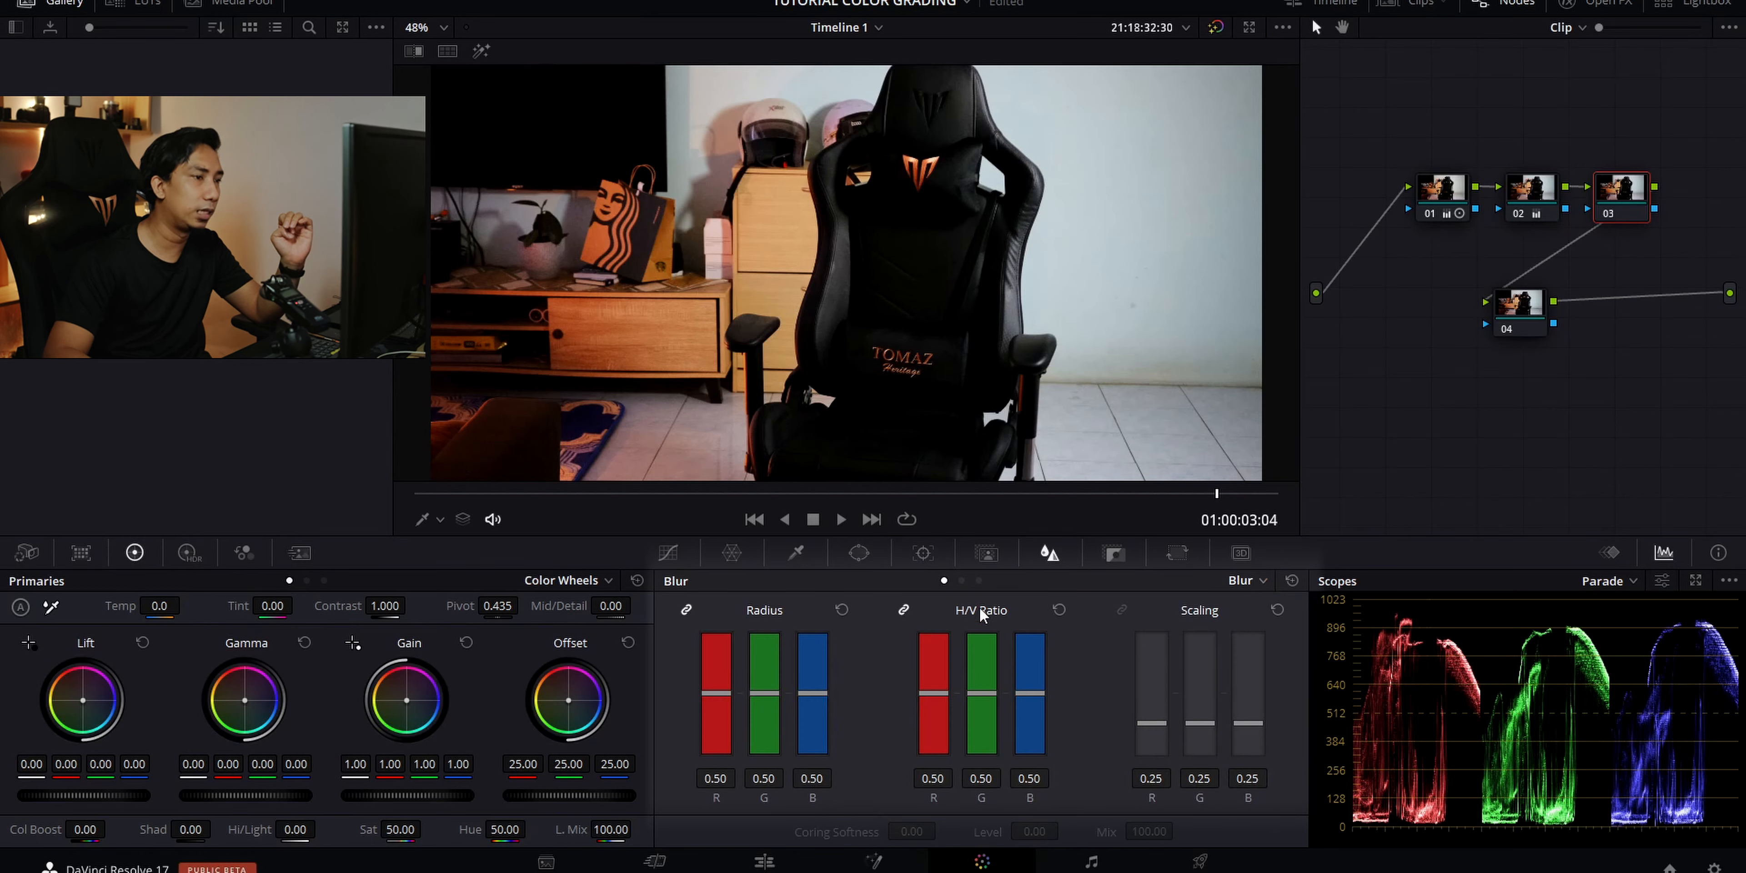
pyautogui.click(962, 581)
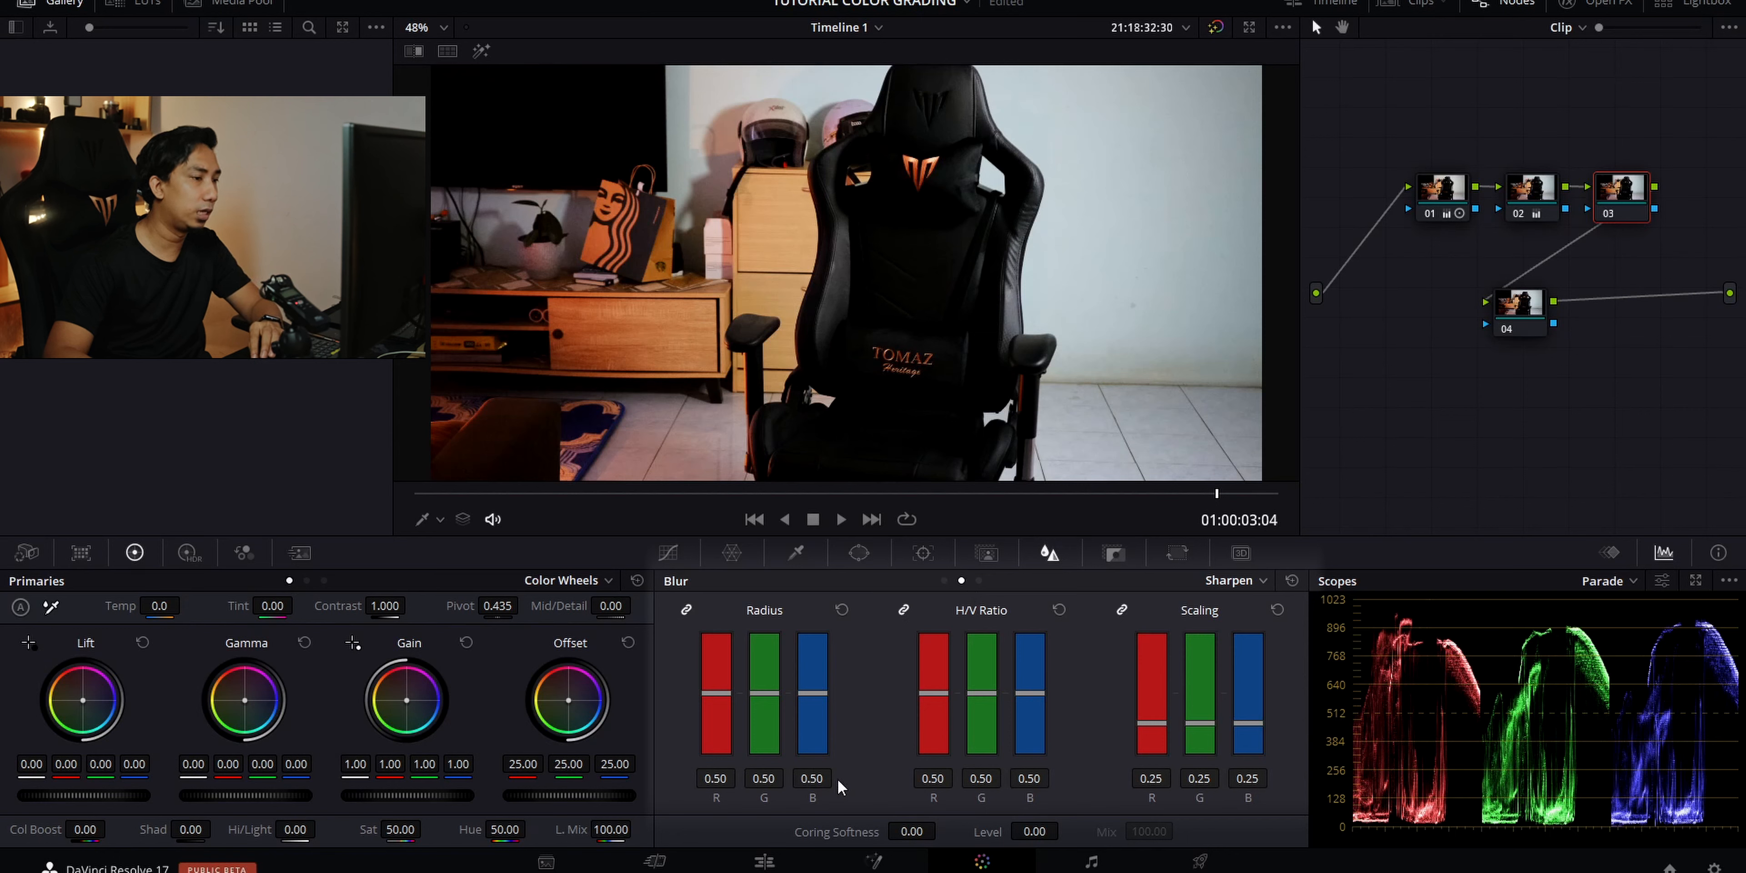
pyautogui.moveTo(827, 782); pyautogui.dragTo(838, 784)
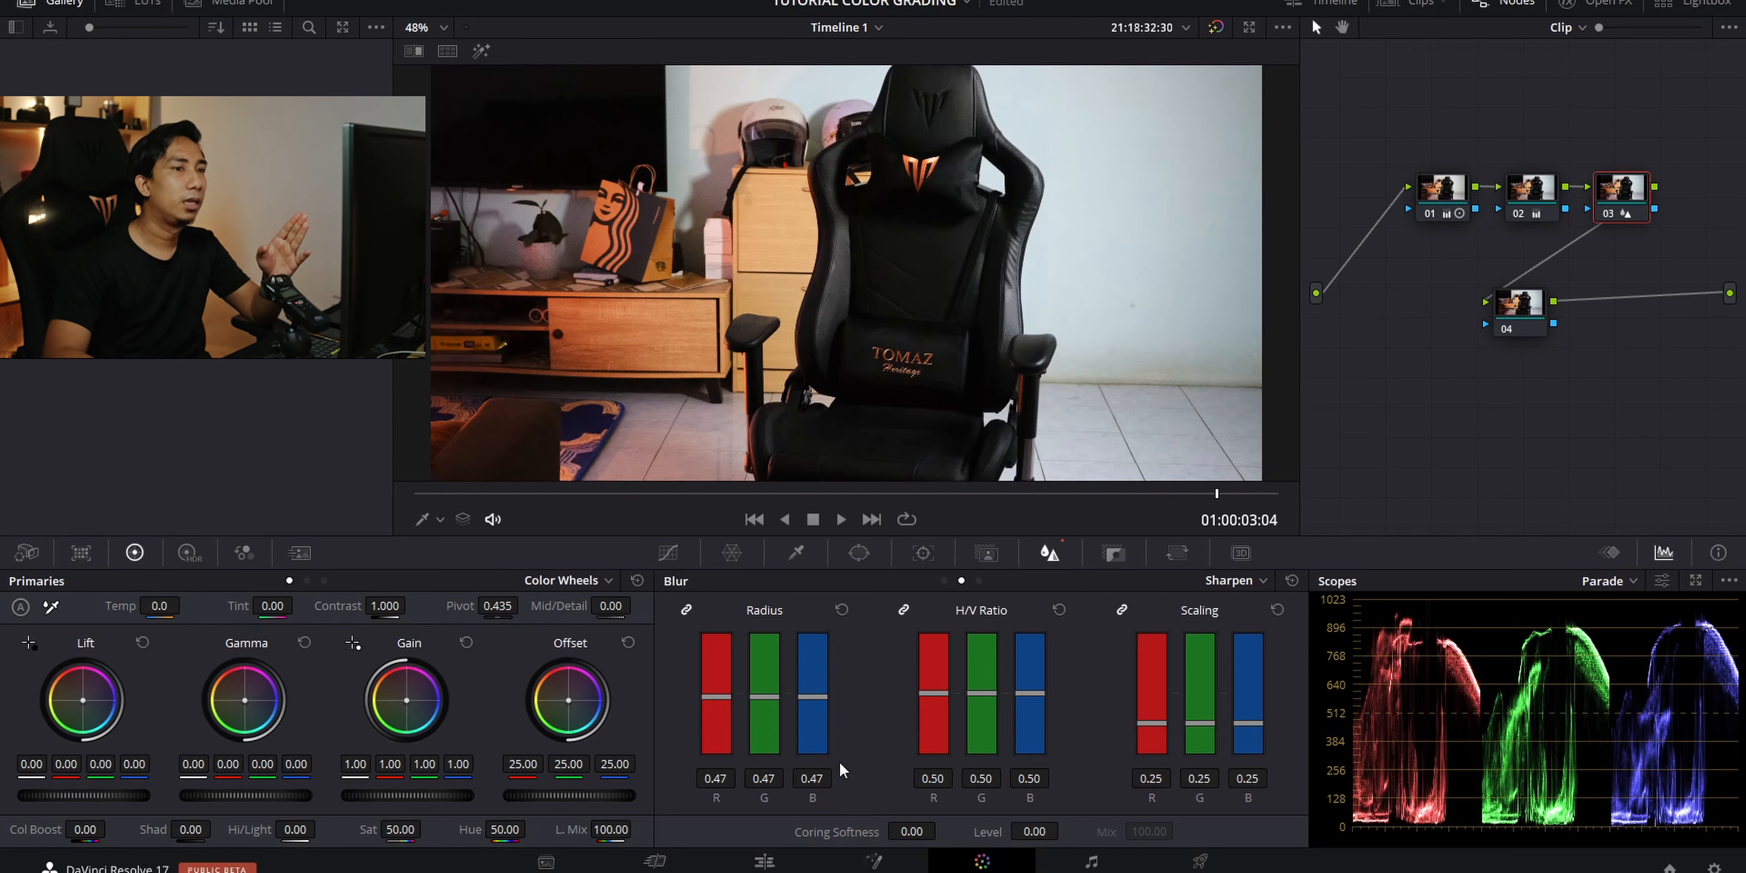
# - Apply the Cinematics Luts 02 LUT to node 04 and set its key output gain to 0.399
pyautogui.click(1521, 305)
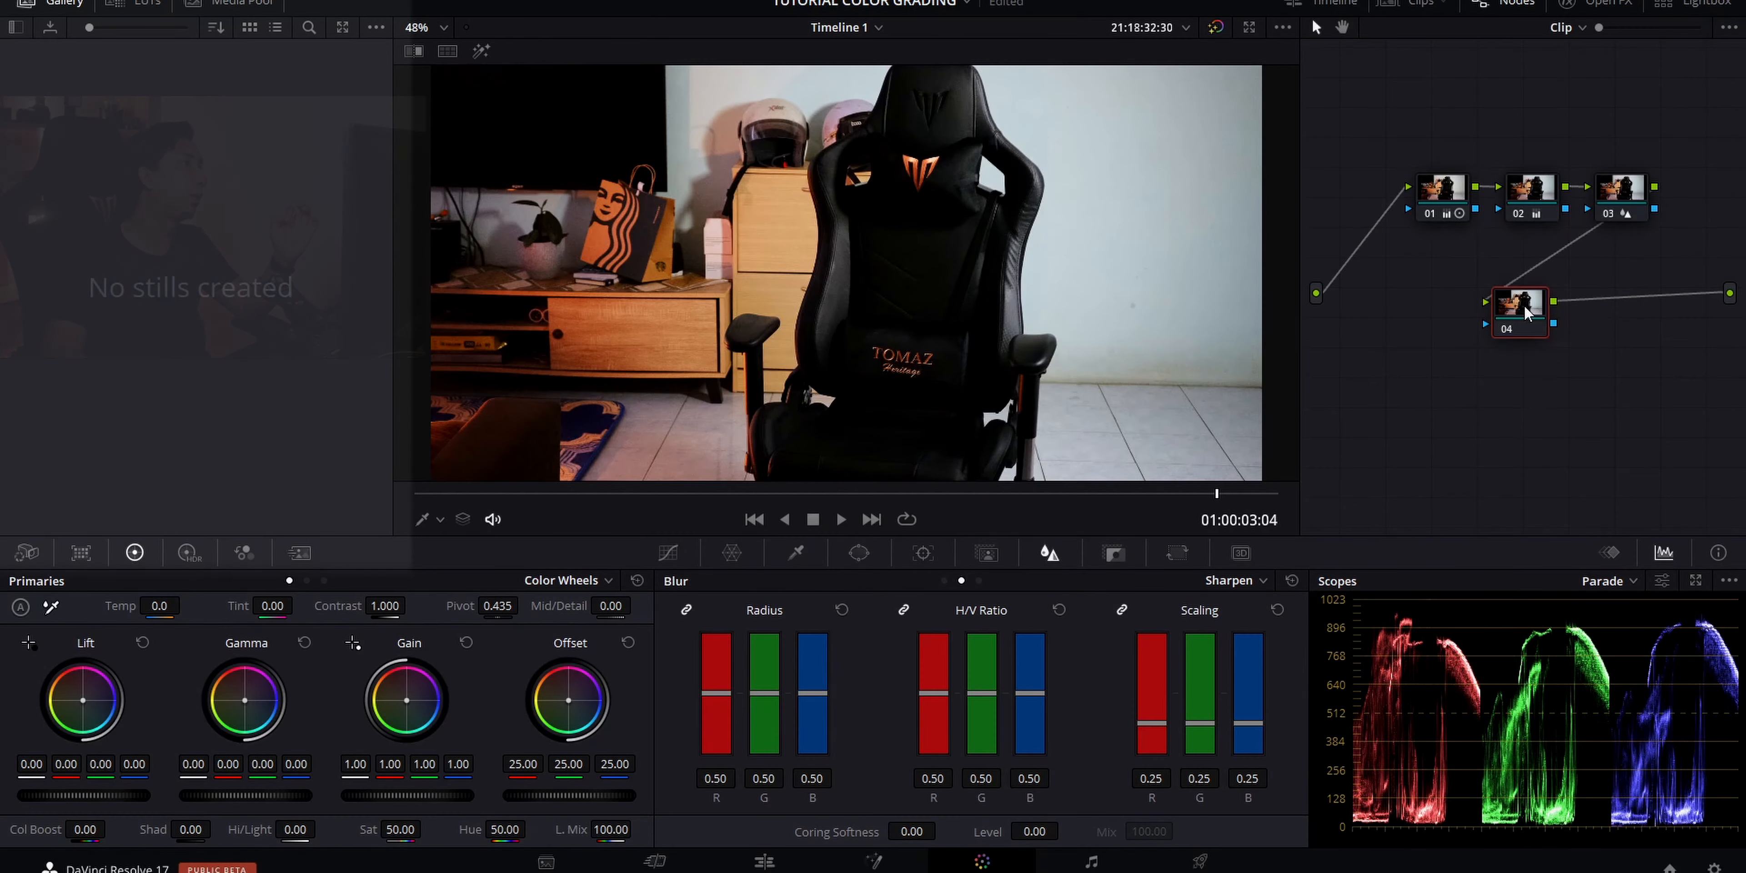
pyautogui.click(128, 6)
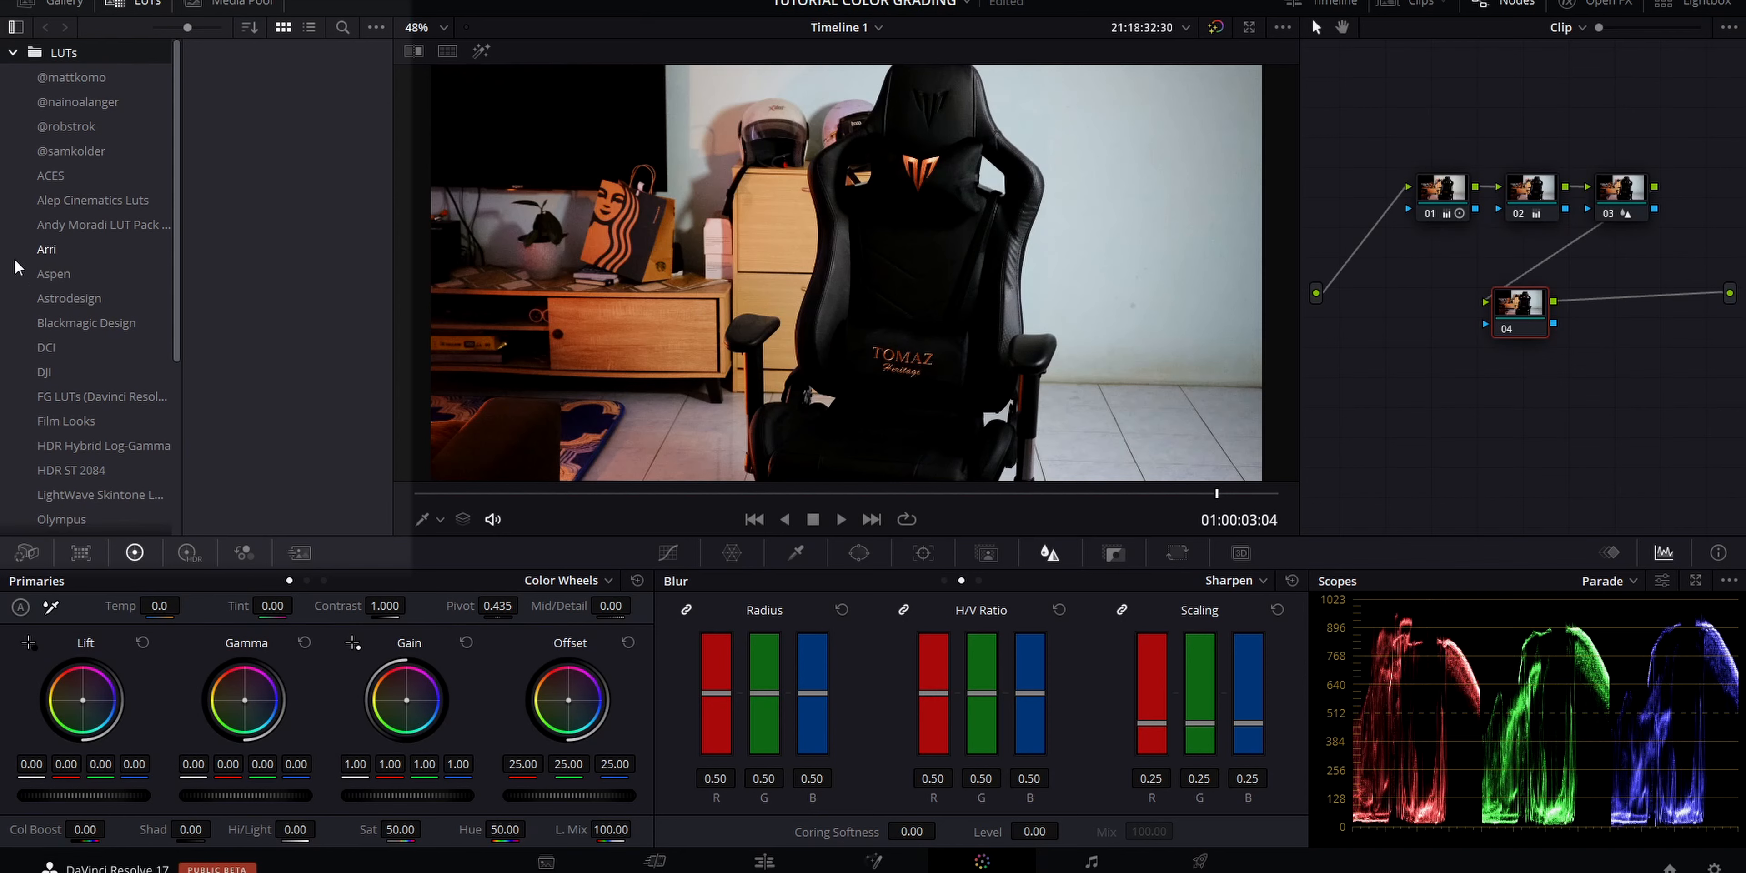
pyautogui.click(51, 202)
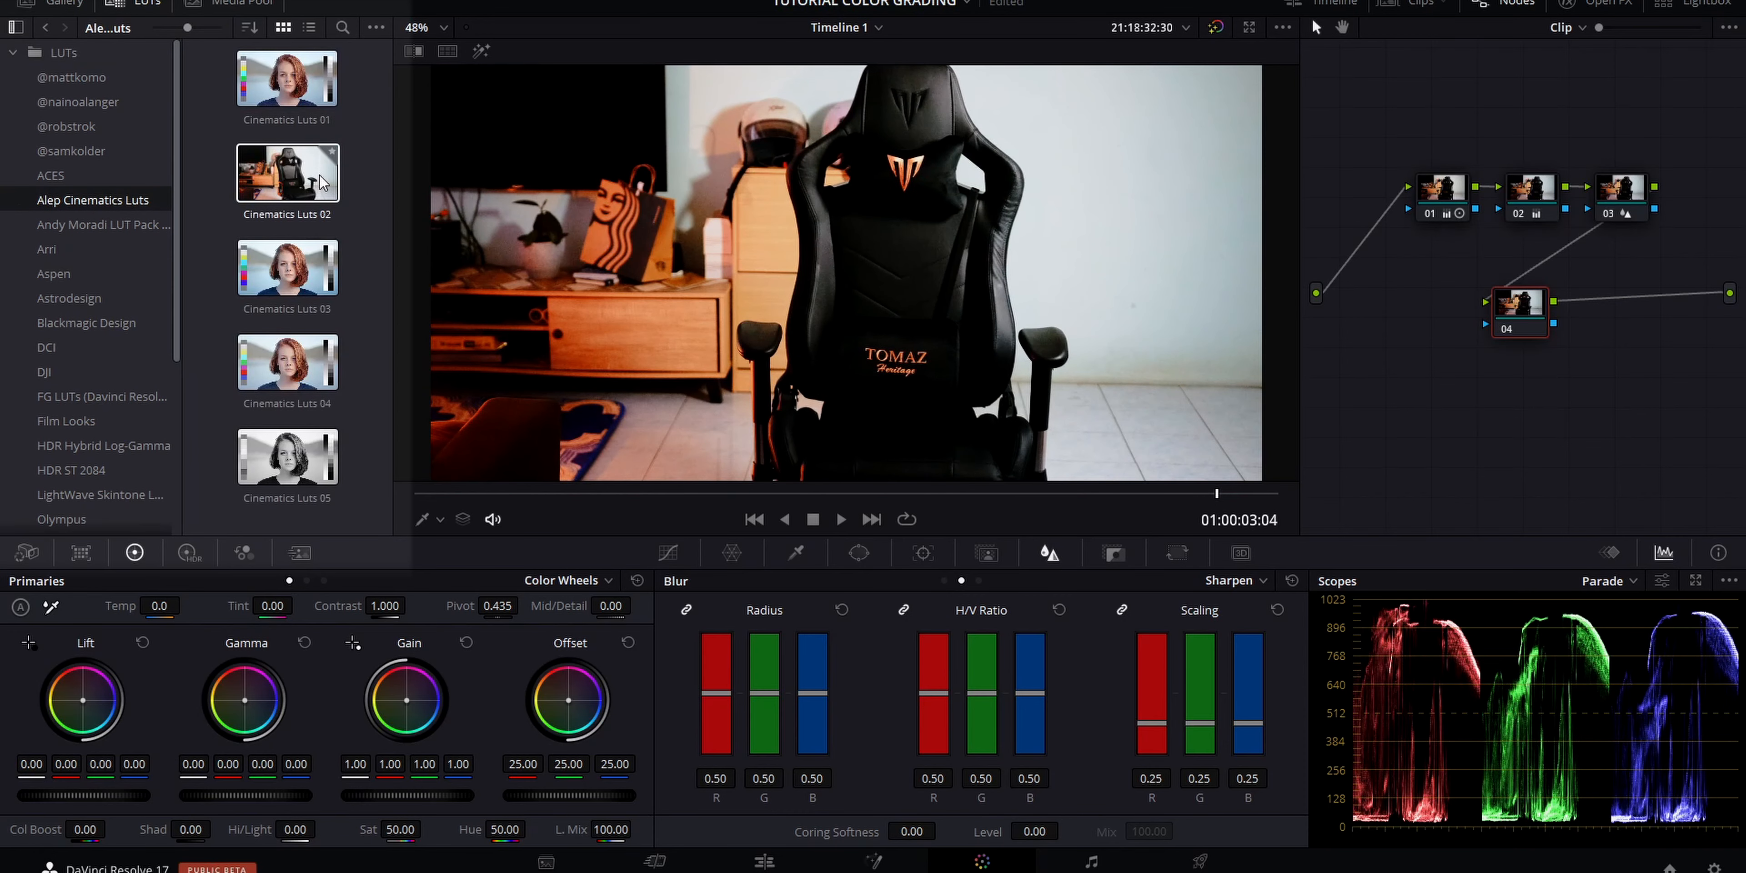
pyautogui.moveTo(322, 182); pyautogui.dragTo(1518, 305)
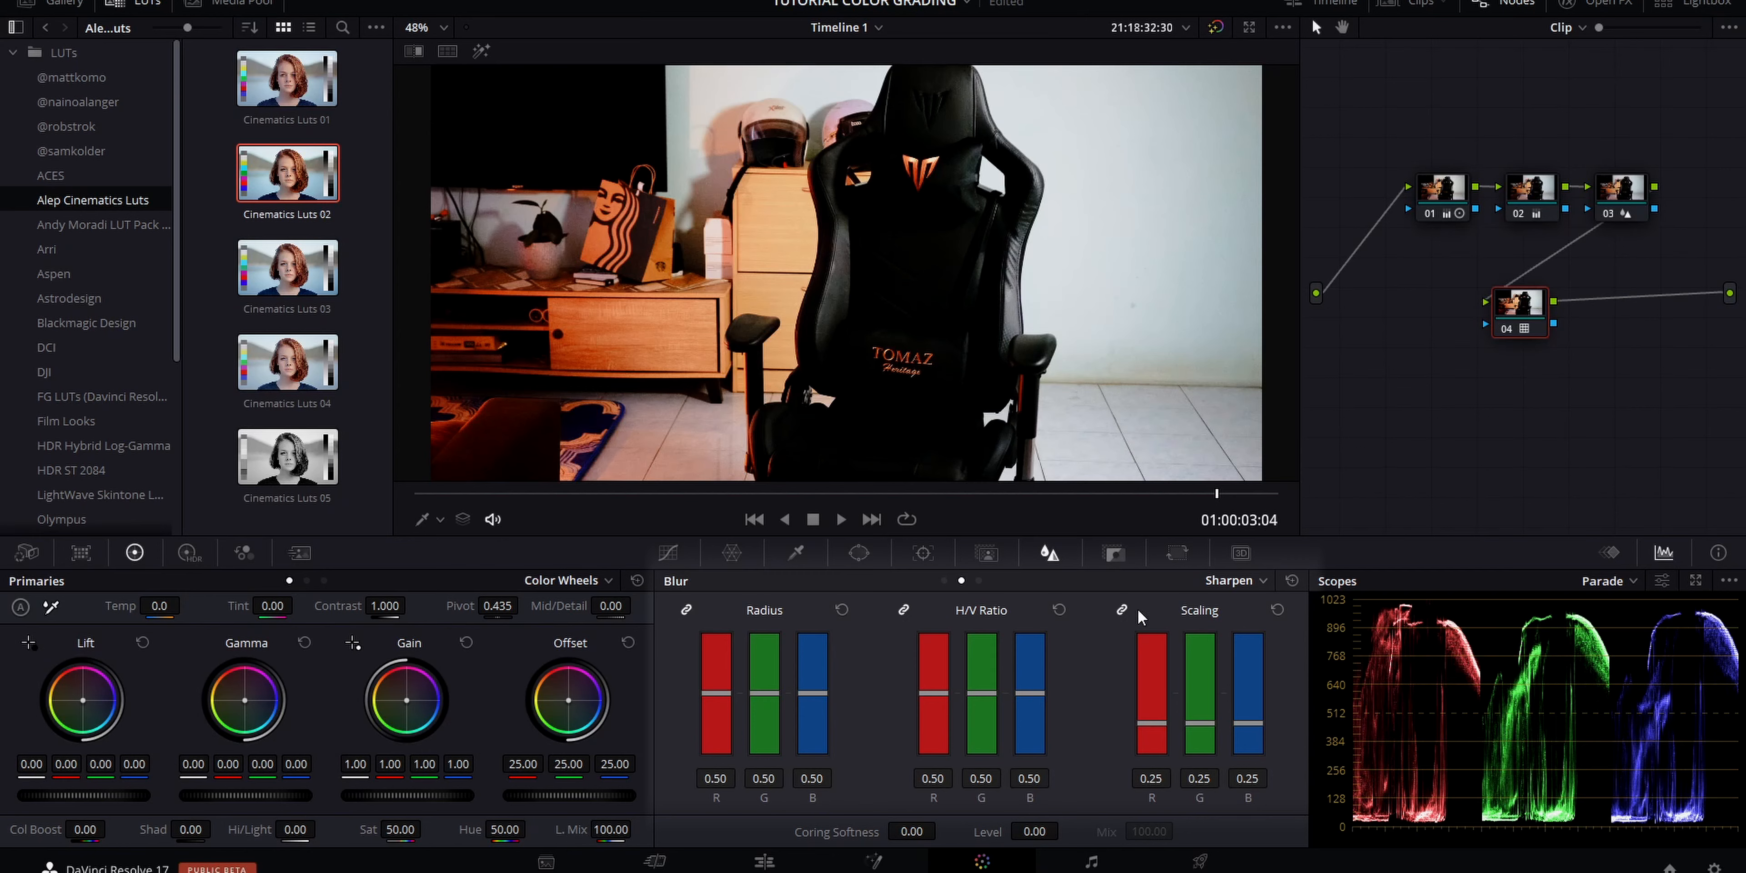
pyautogui.click(1115, 553)
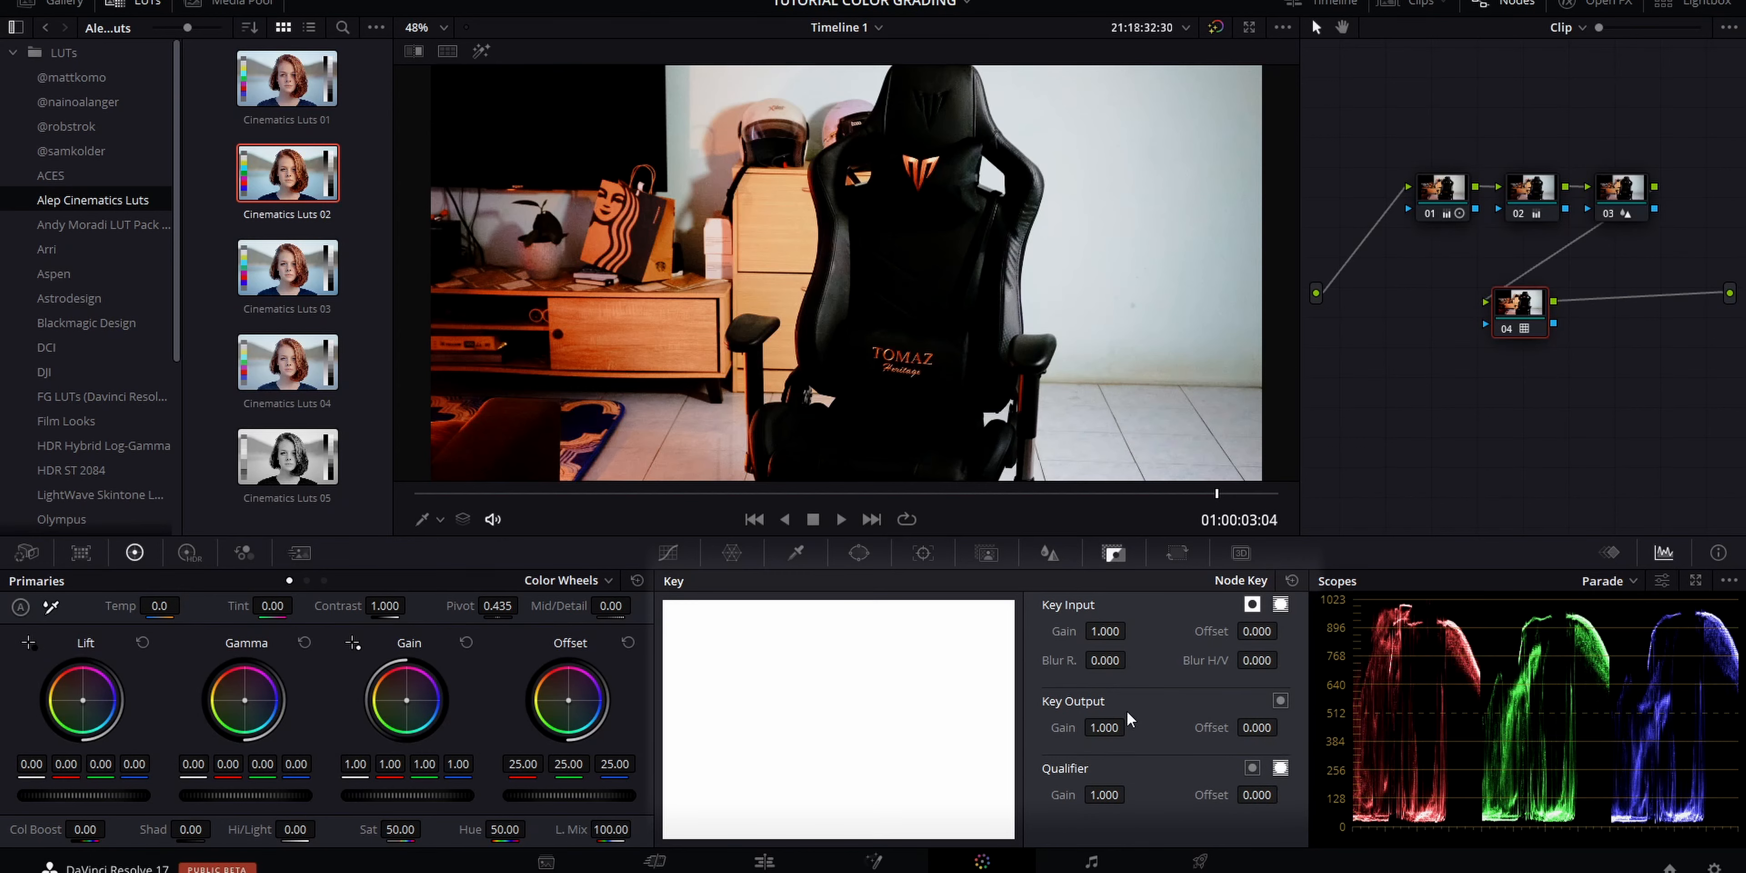
pyautogui.moveTo(1104, 721)
pyautogui.mouseDown()
pyautogui.moveTo(1021, 721)
pyautogui.moveTo(1130, 726)
pyautogui.moveTo(1104, 729)
pyautogui.mouseUp()
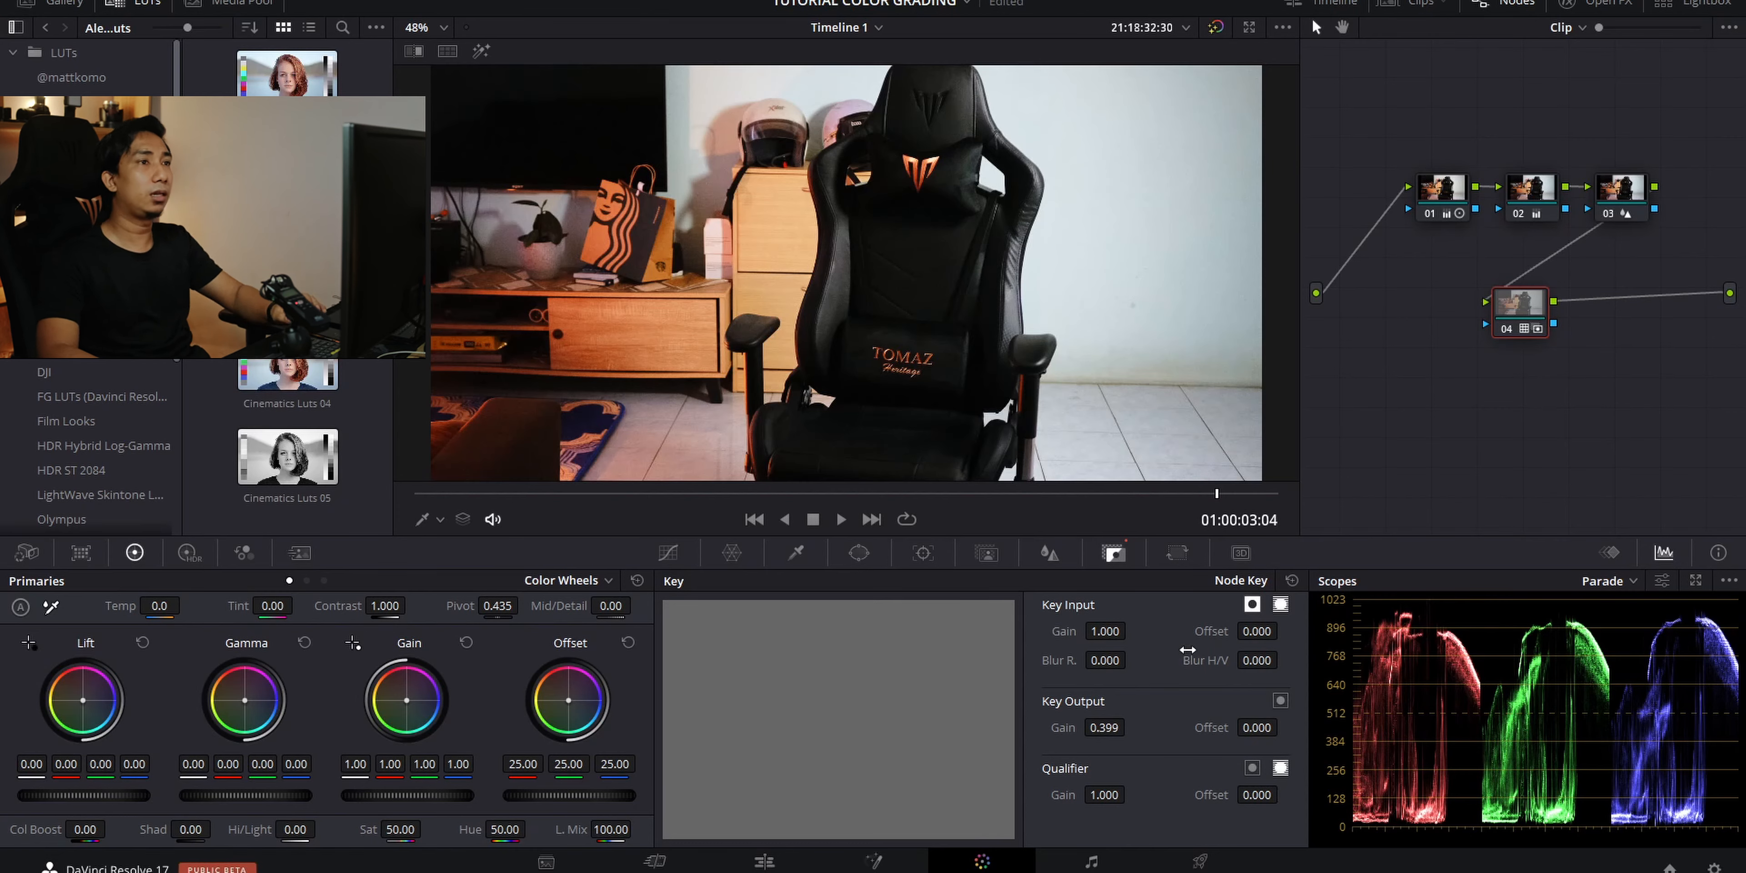
# - Show the clip thumbnails and apply the first clip's grade to the second clip, with the playhead at 01:00:08:06
pyautogui.click(1411, 2)
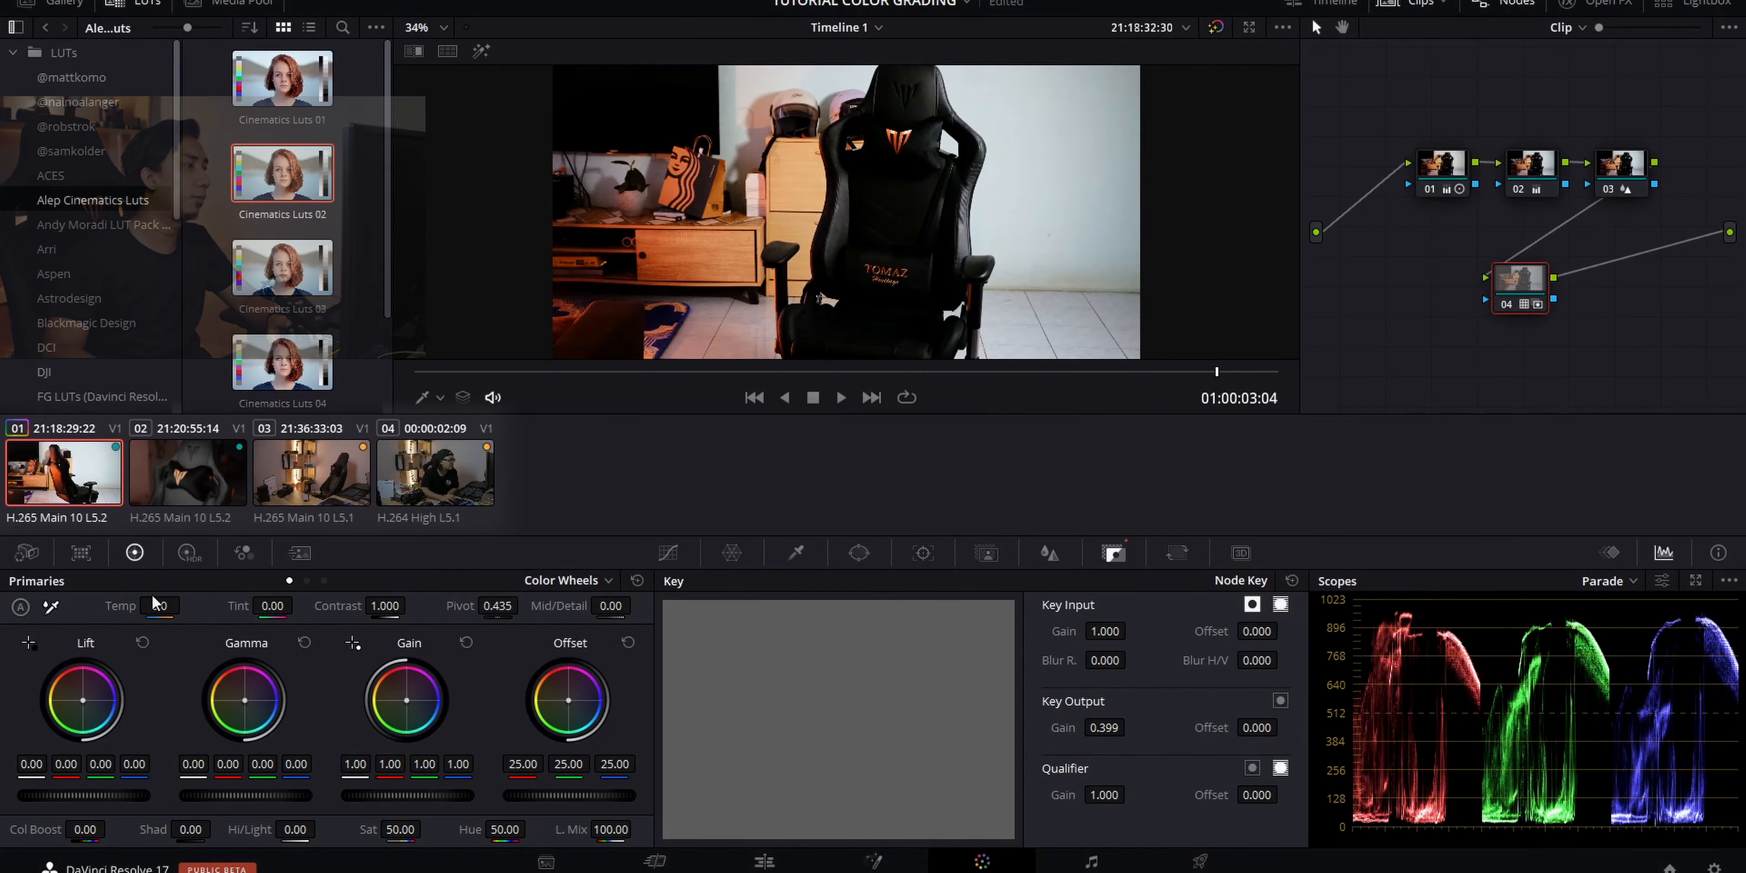
pyautogui.click(195, 478)
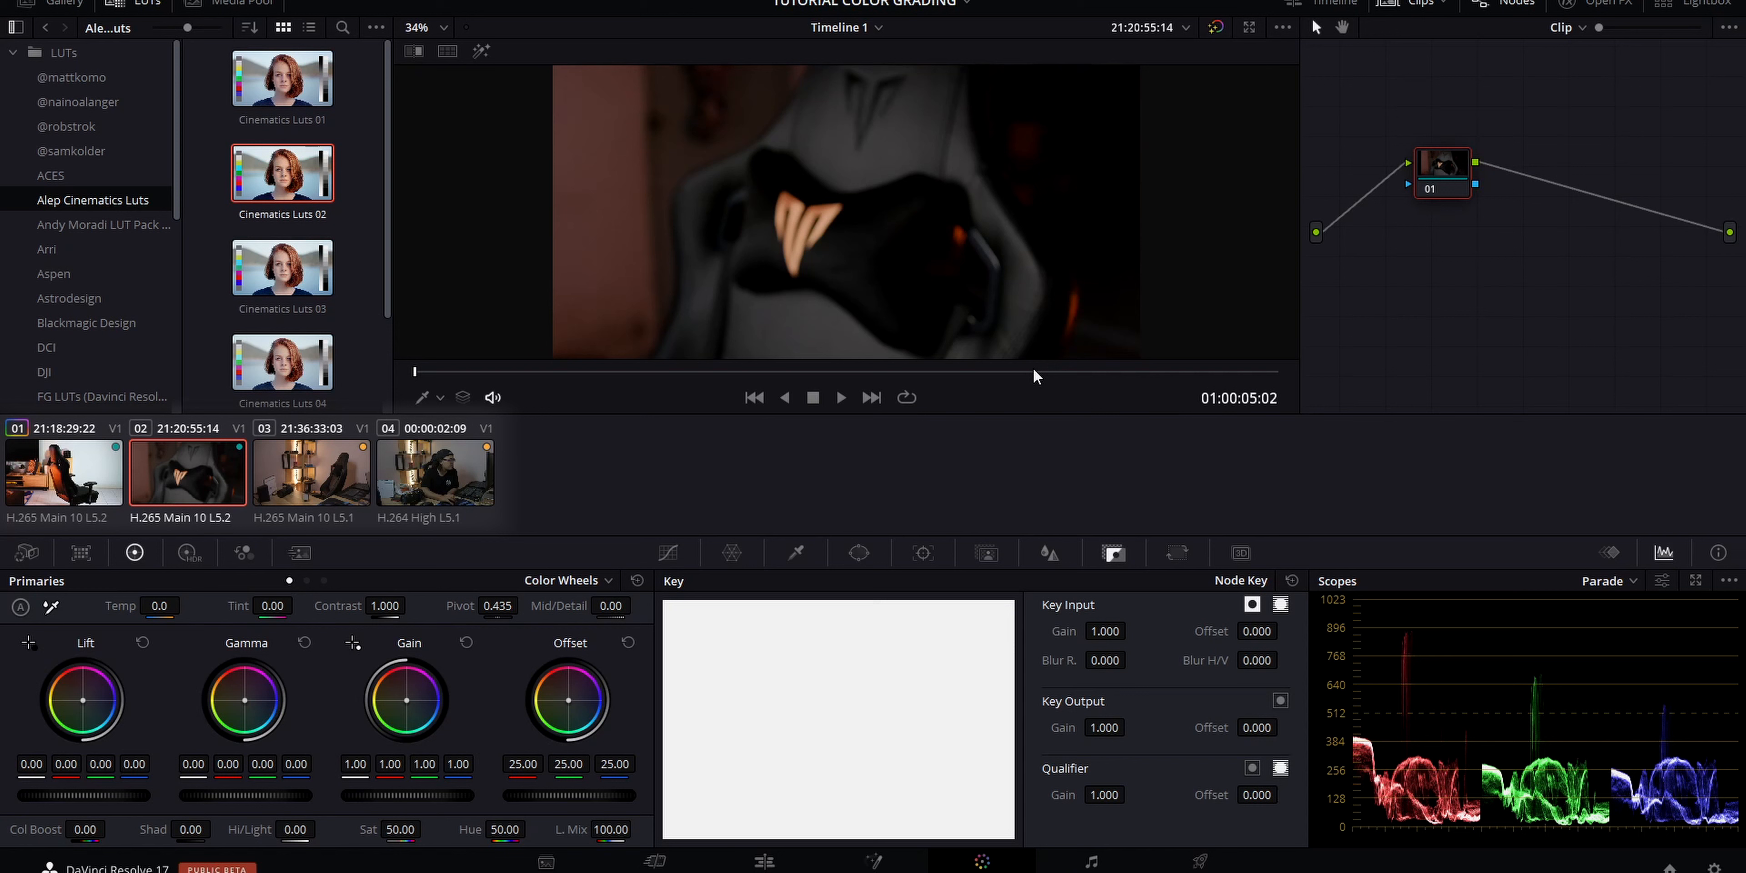
pyautogui.click(1093, 370)
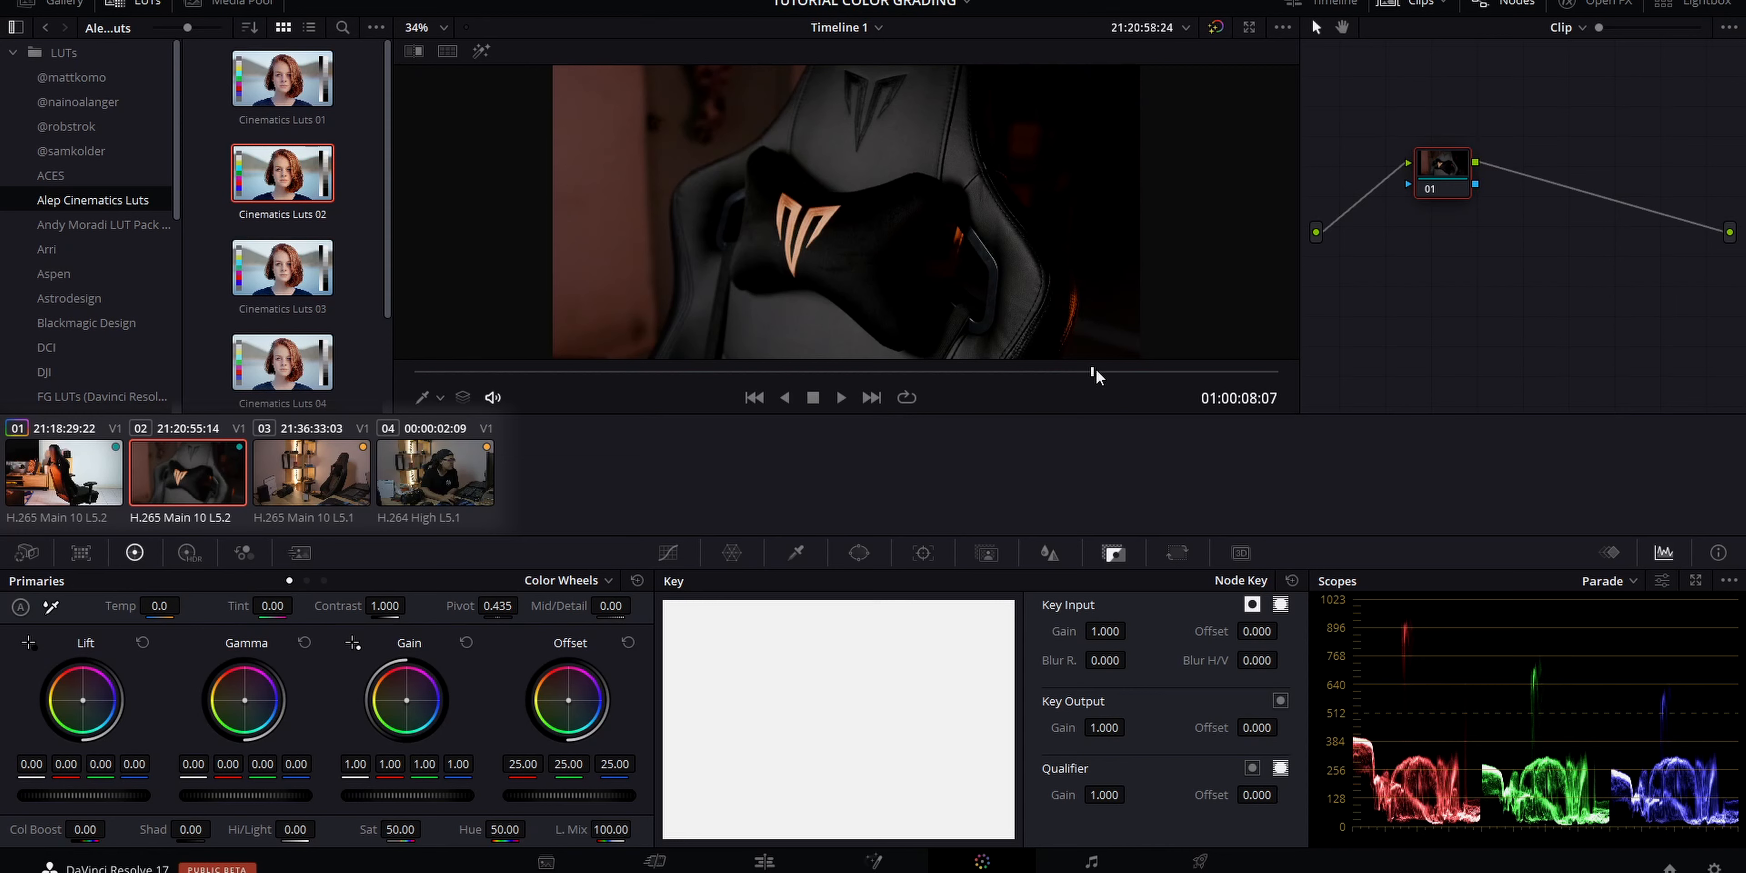
pyautogui.click(59, 485)
pyautogui.click(181, 471)
pyautogui.moveTo(1000, 372); pyautogui.dragTo(1080, 368)
pyautogui.rightClick(76, 480)
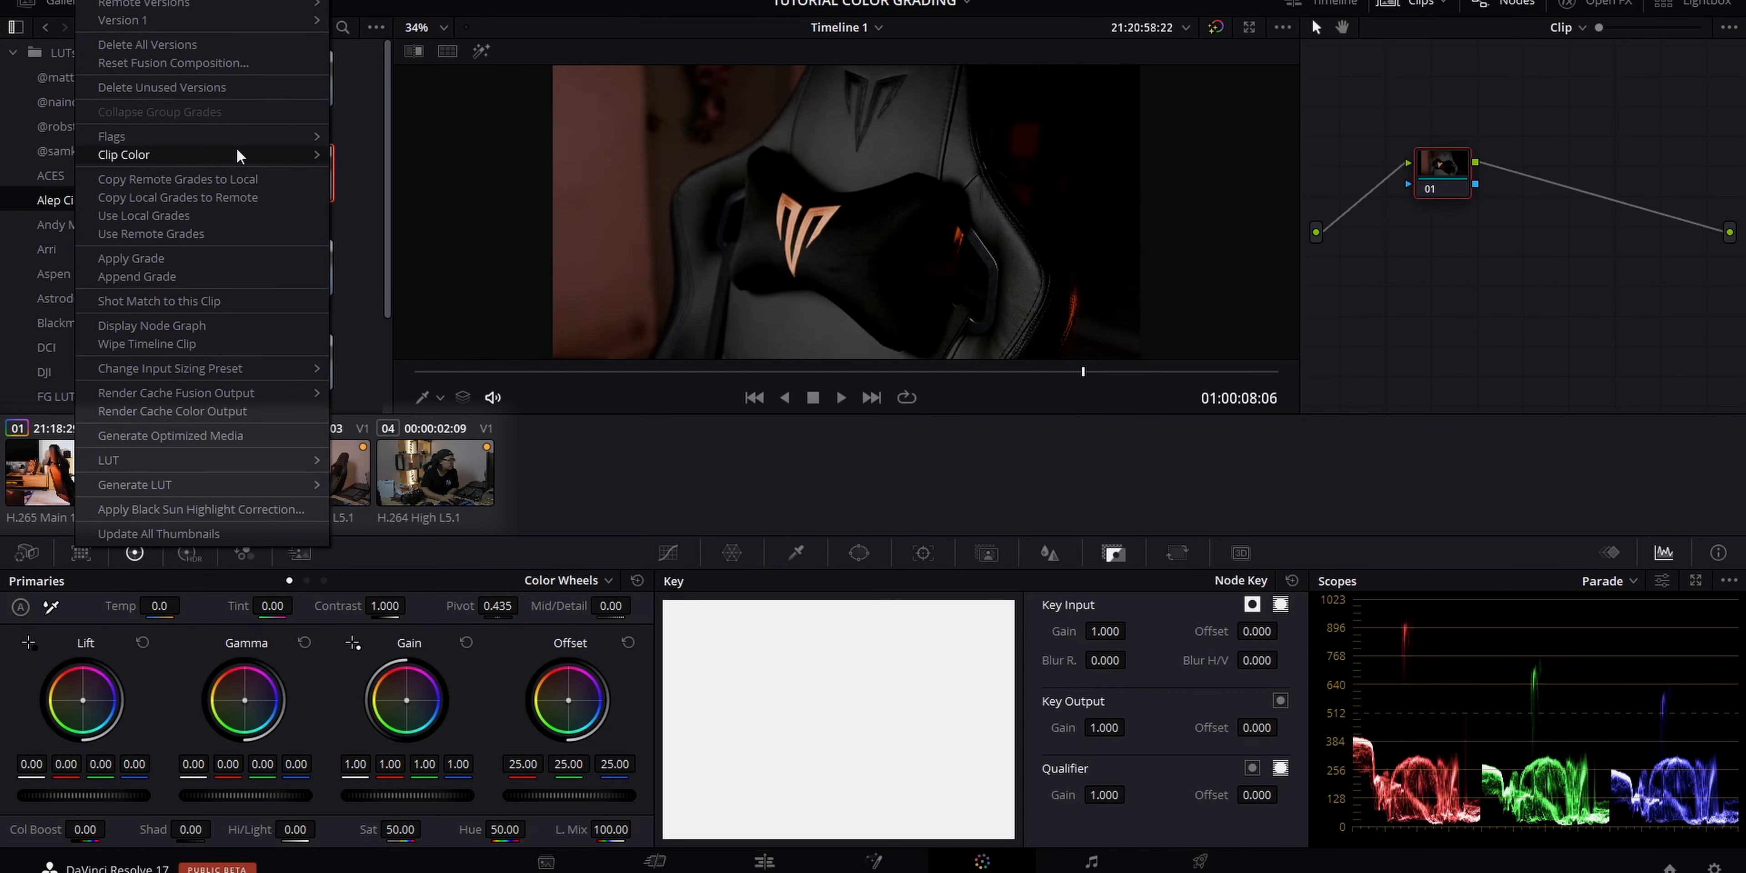
pyautogui.click(233, 259)
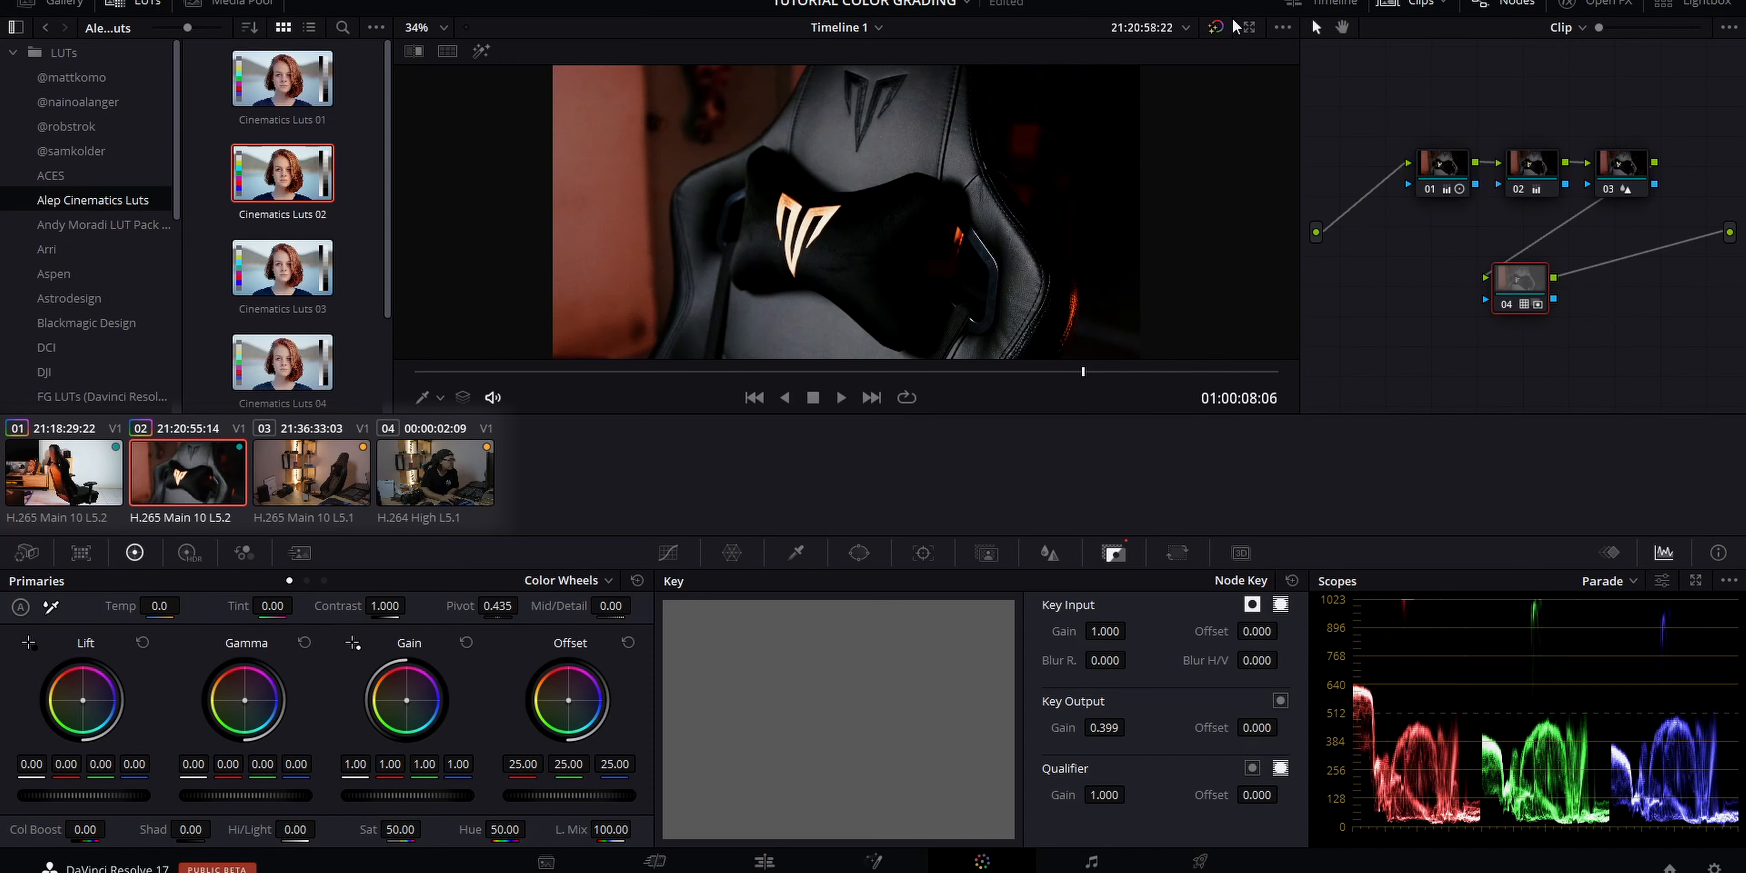
# - Compare the second clip with and without its grade by bypassing and restoring all grades twice
pyautogui.click(1215, 27)
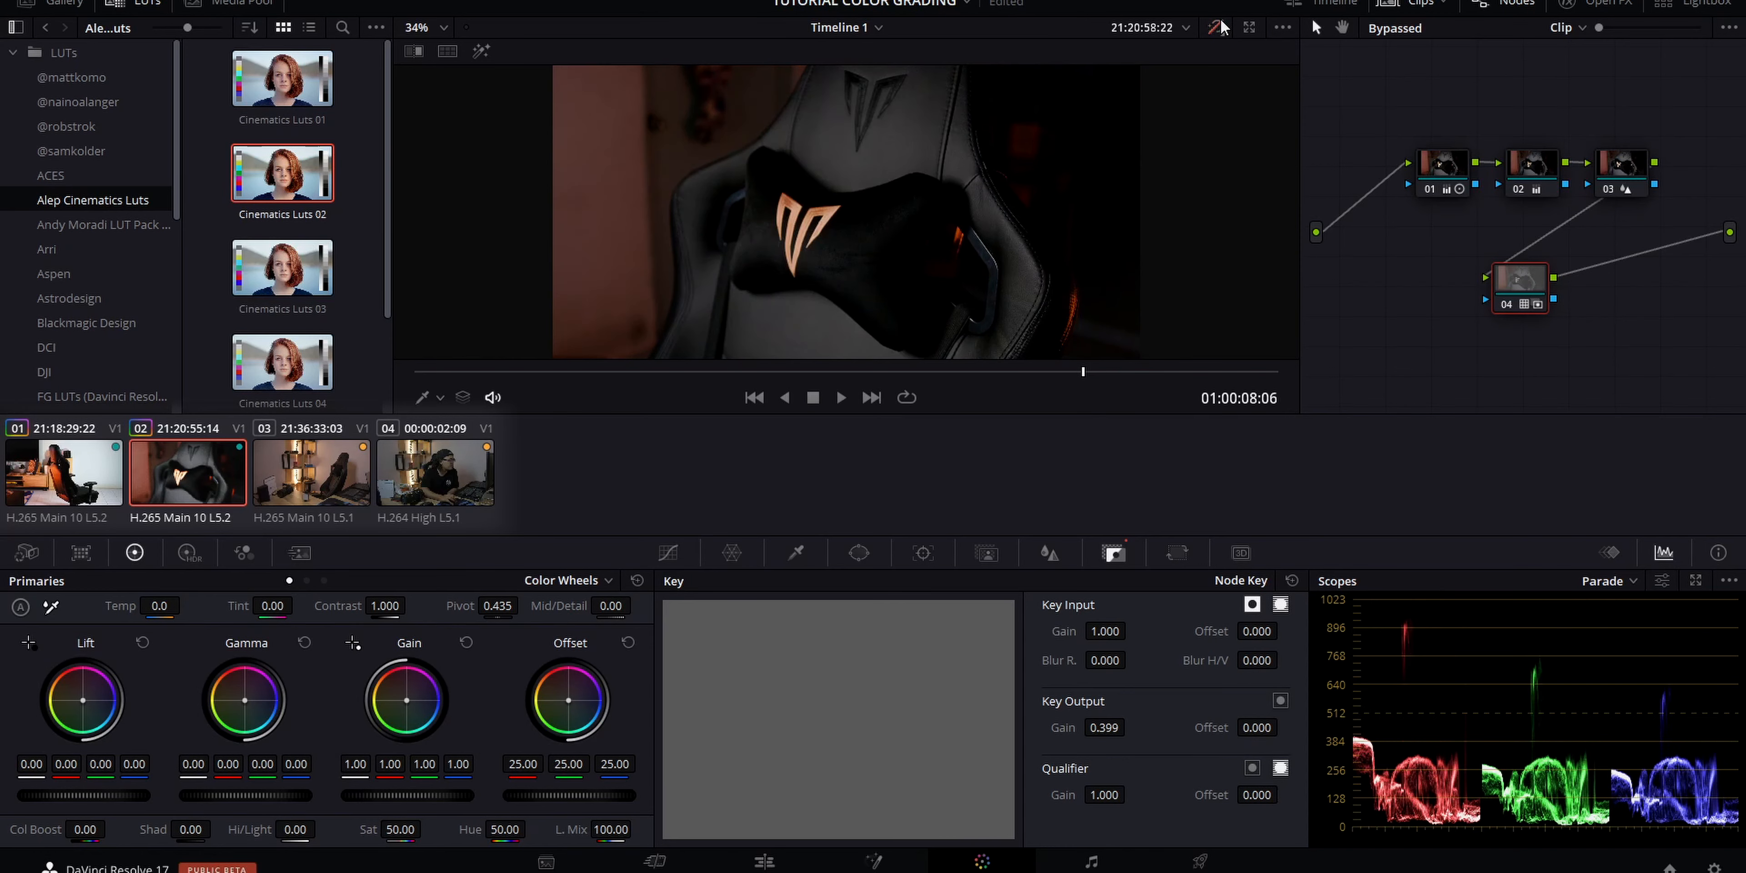
pyautogui.click(1220, 28)
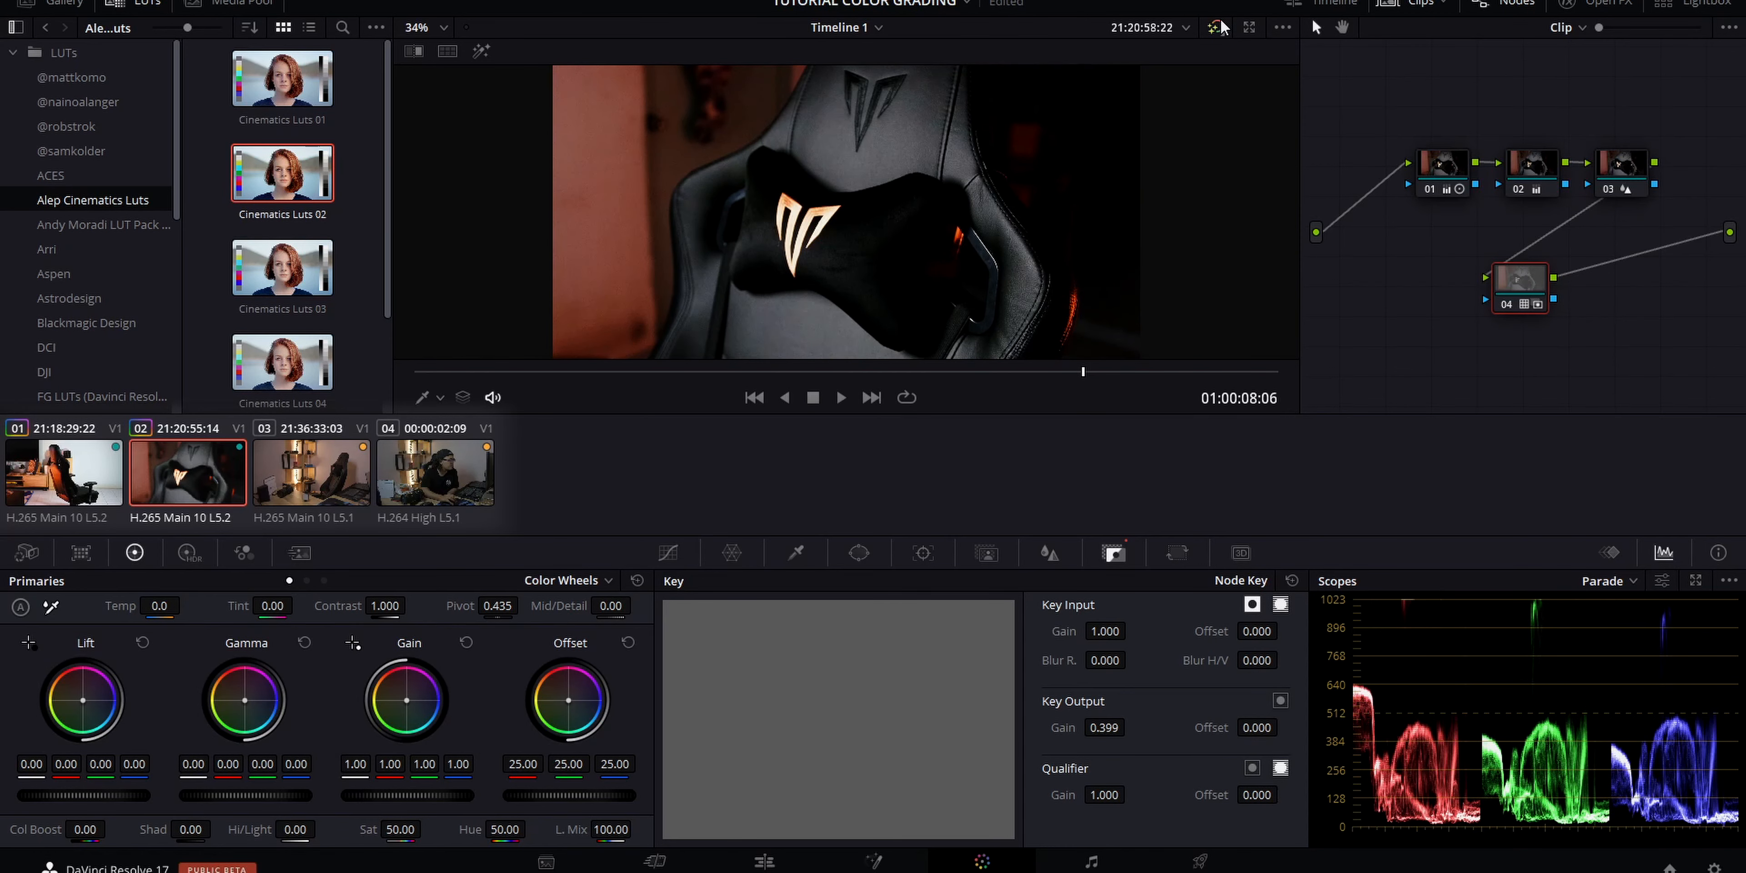
pyautogui.click(1219, 28)
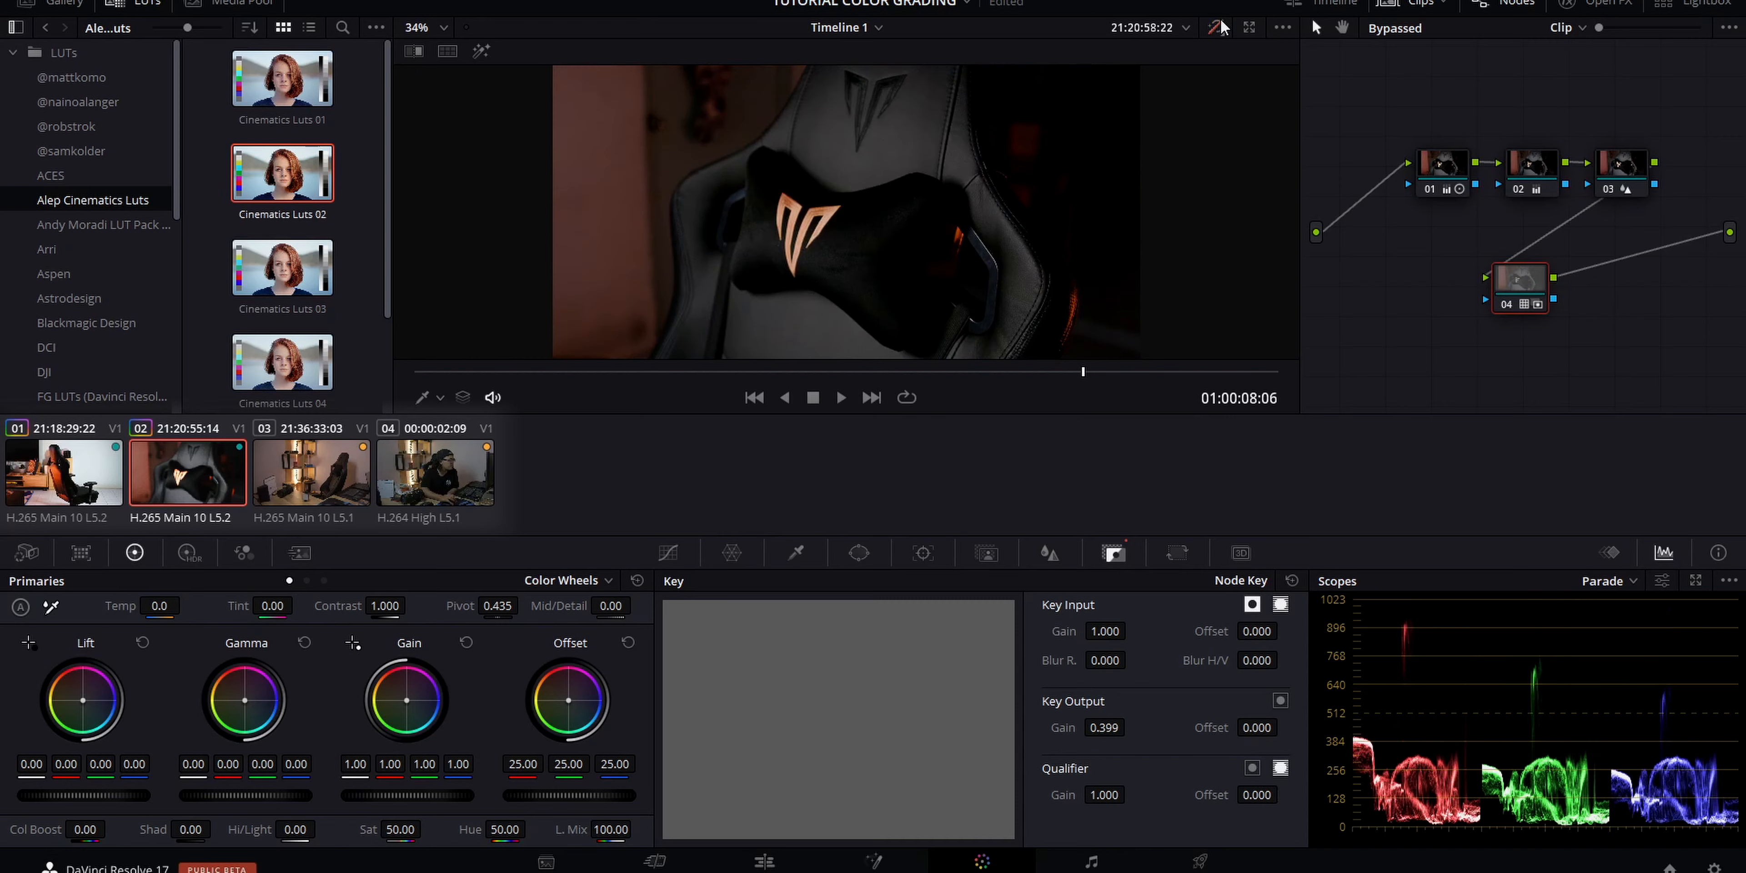
pyautogui.click(1219, 27)
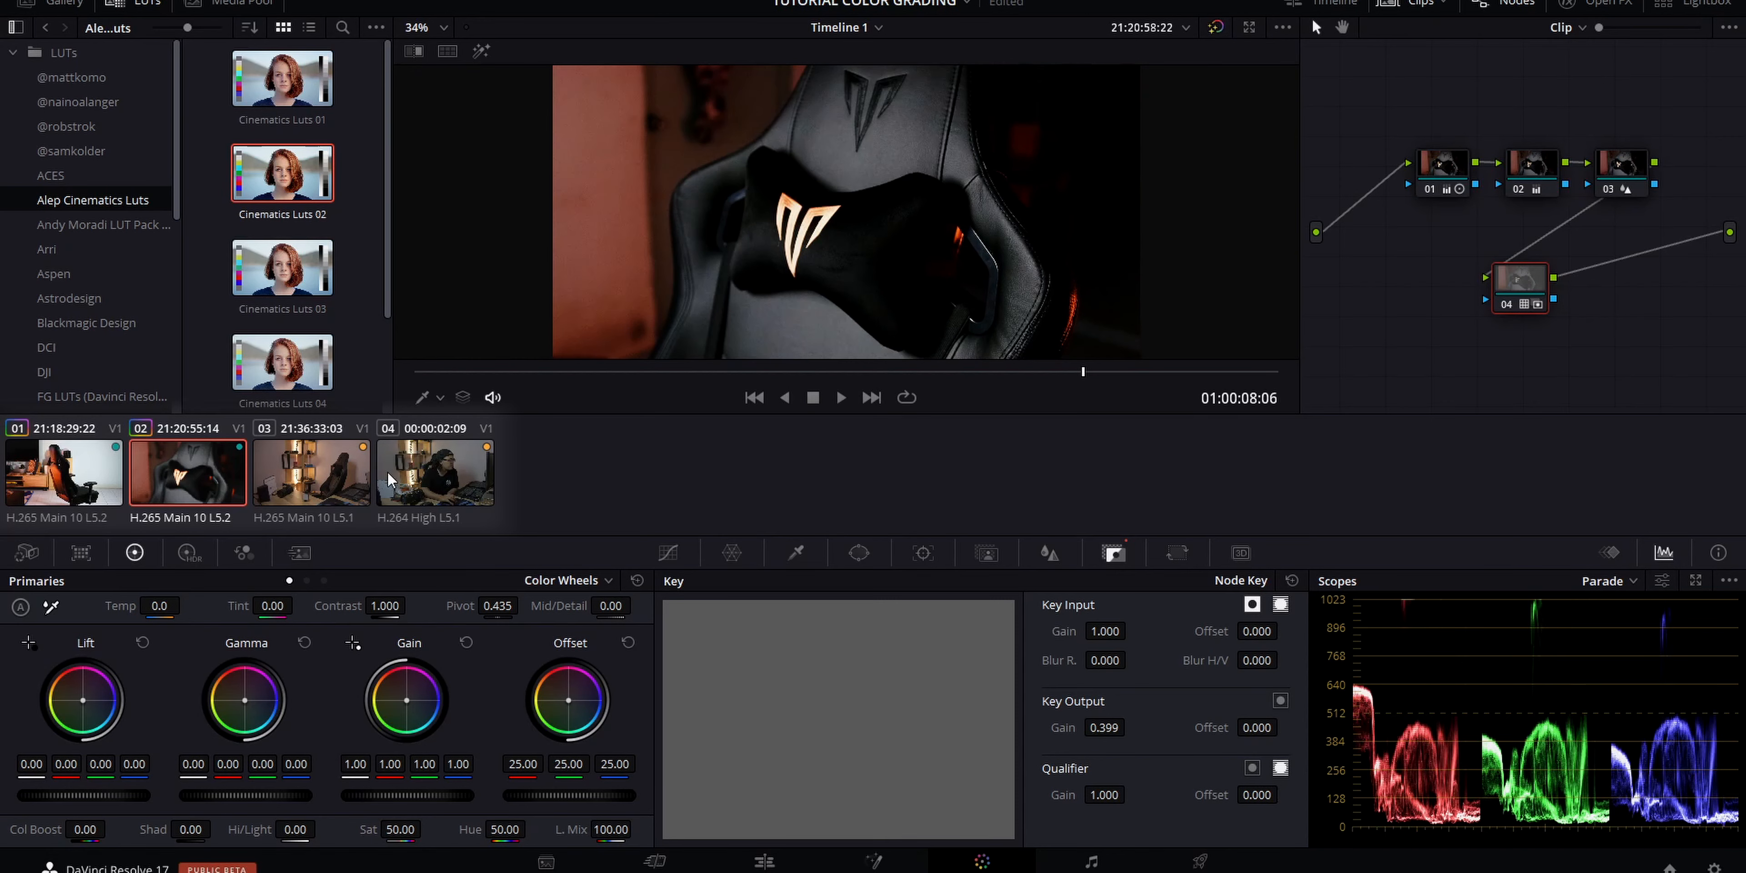
# - Add three serial nodes after node 01 on the third clip at 01:00:14:09, place node 04 below the chain, and select node 01
pyautogui.click(318, 496)
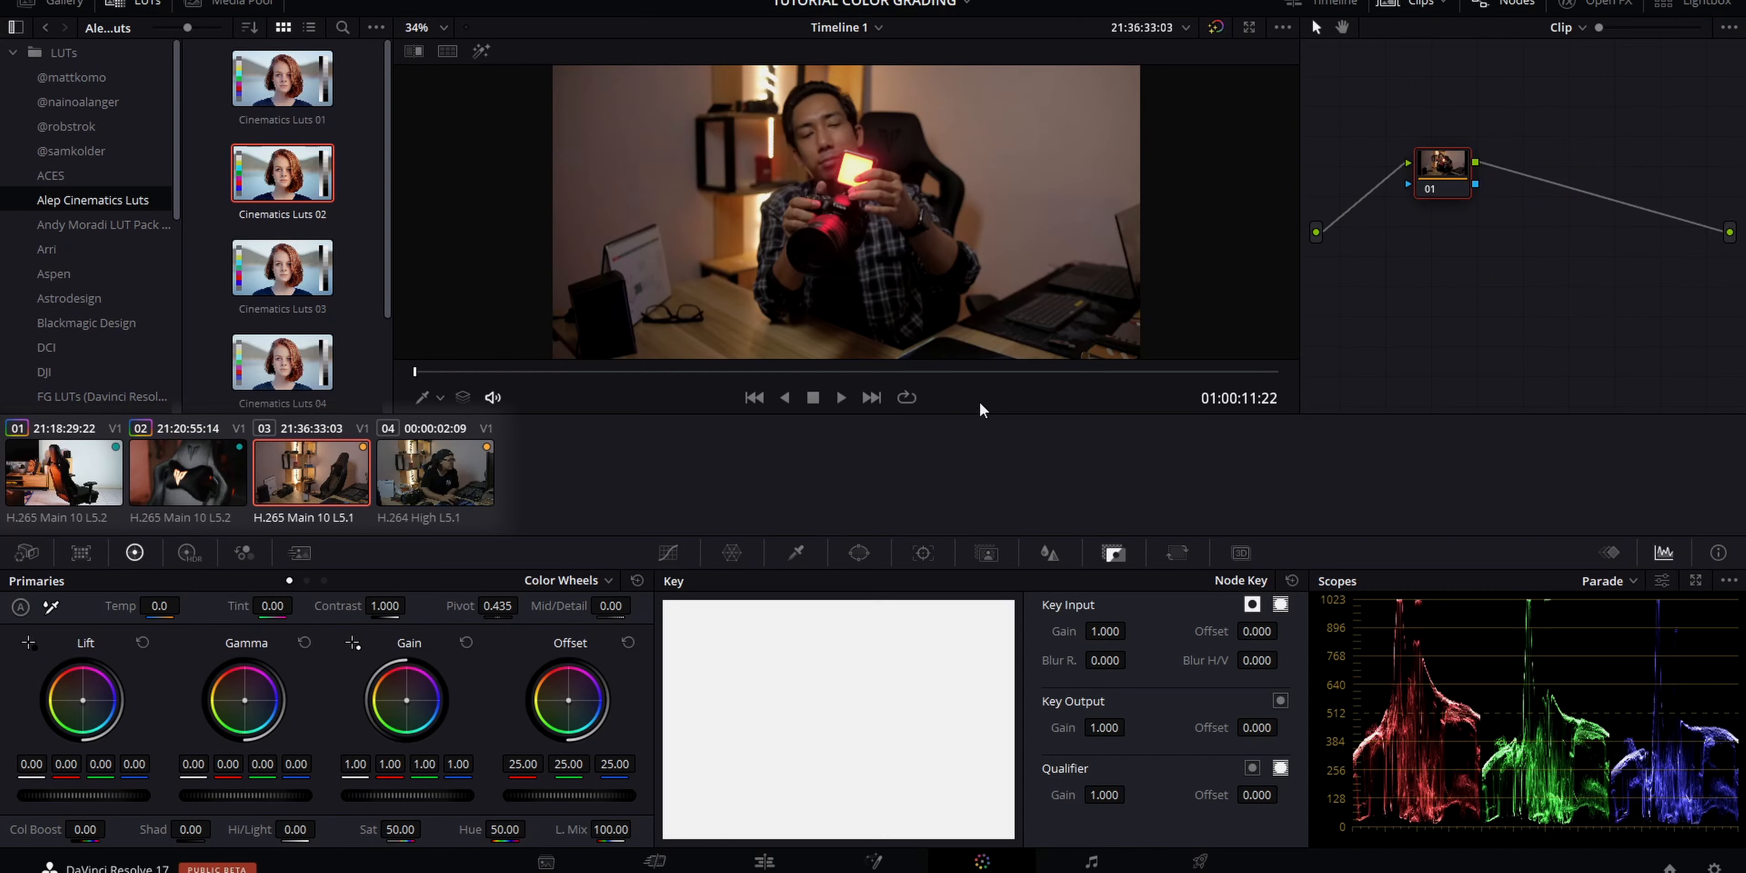
pyautogui.moveTo(987, 371); pyautogui.dragTo(1058, 379)
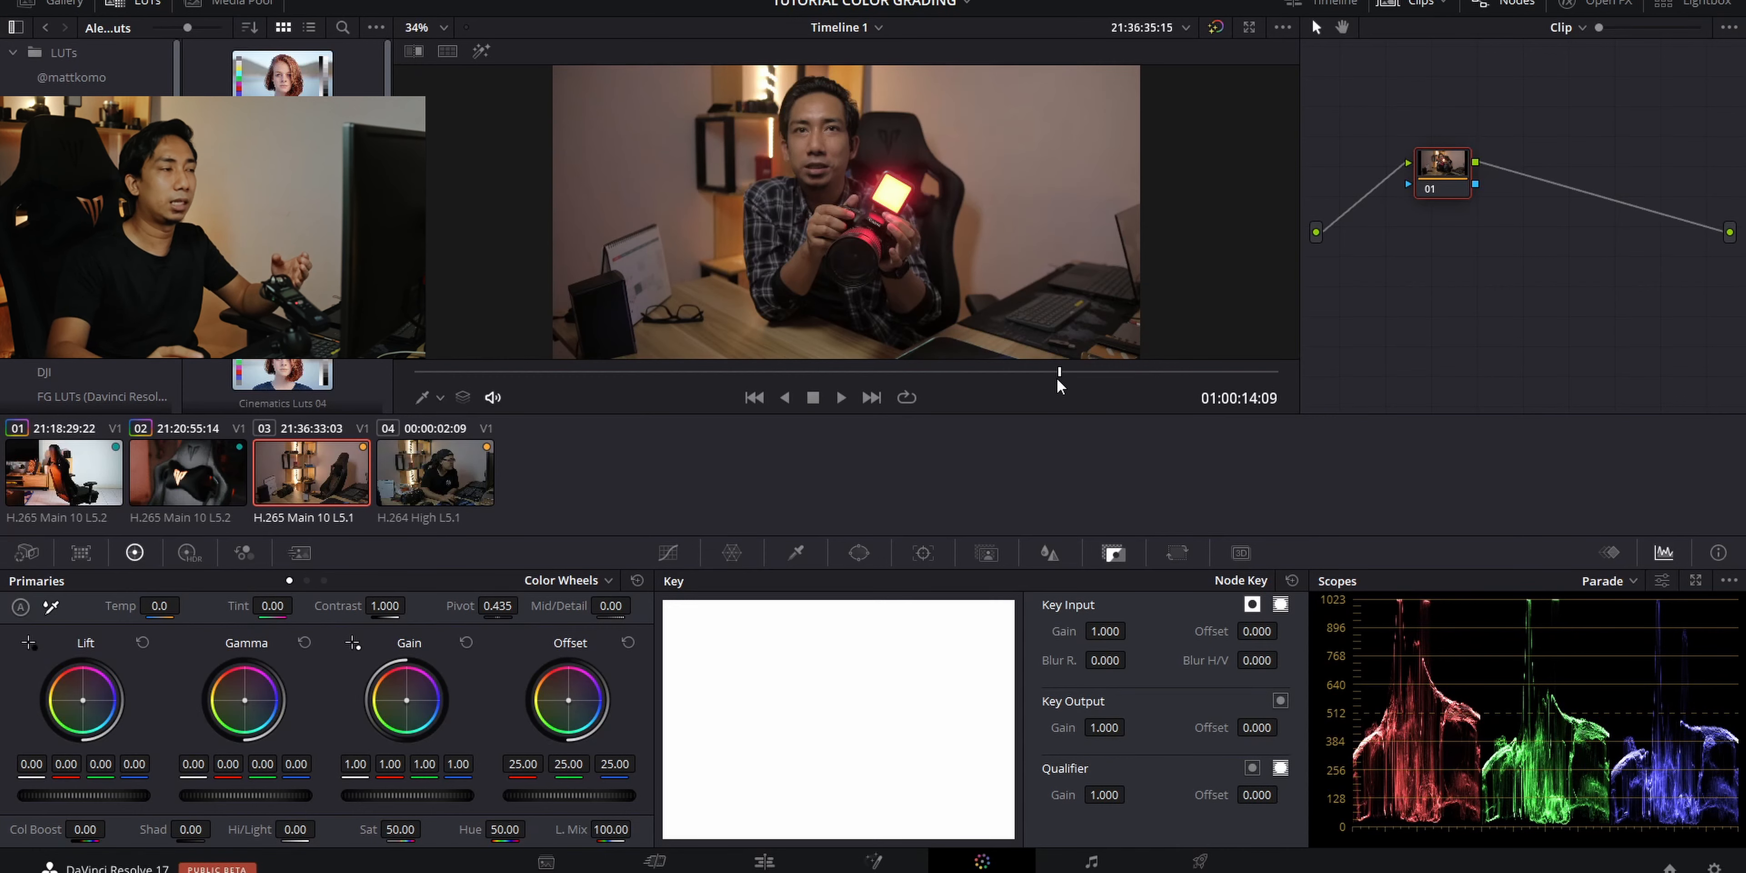
pyautogui.hotkey('alt', 's')
pyautogui.hotkey('alt', 's')
pyautogui.hotkey('alt', 'o')
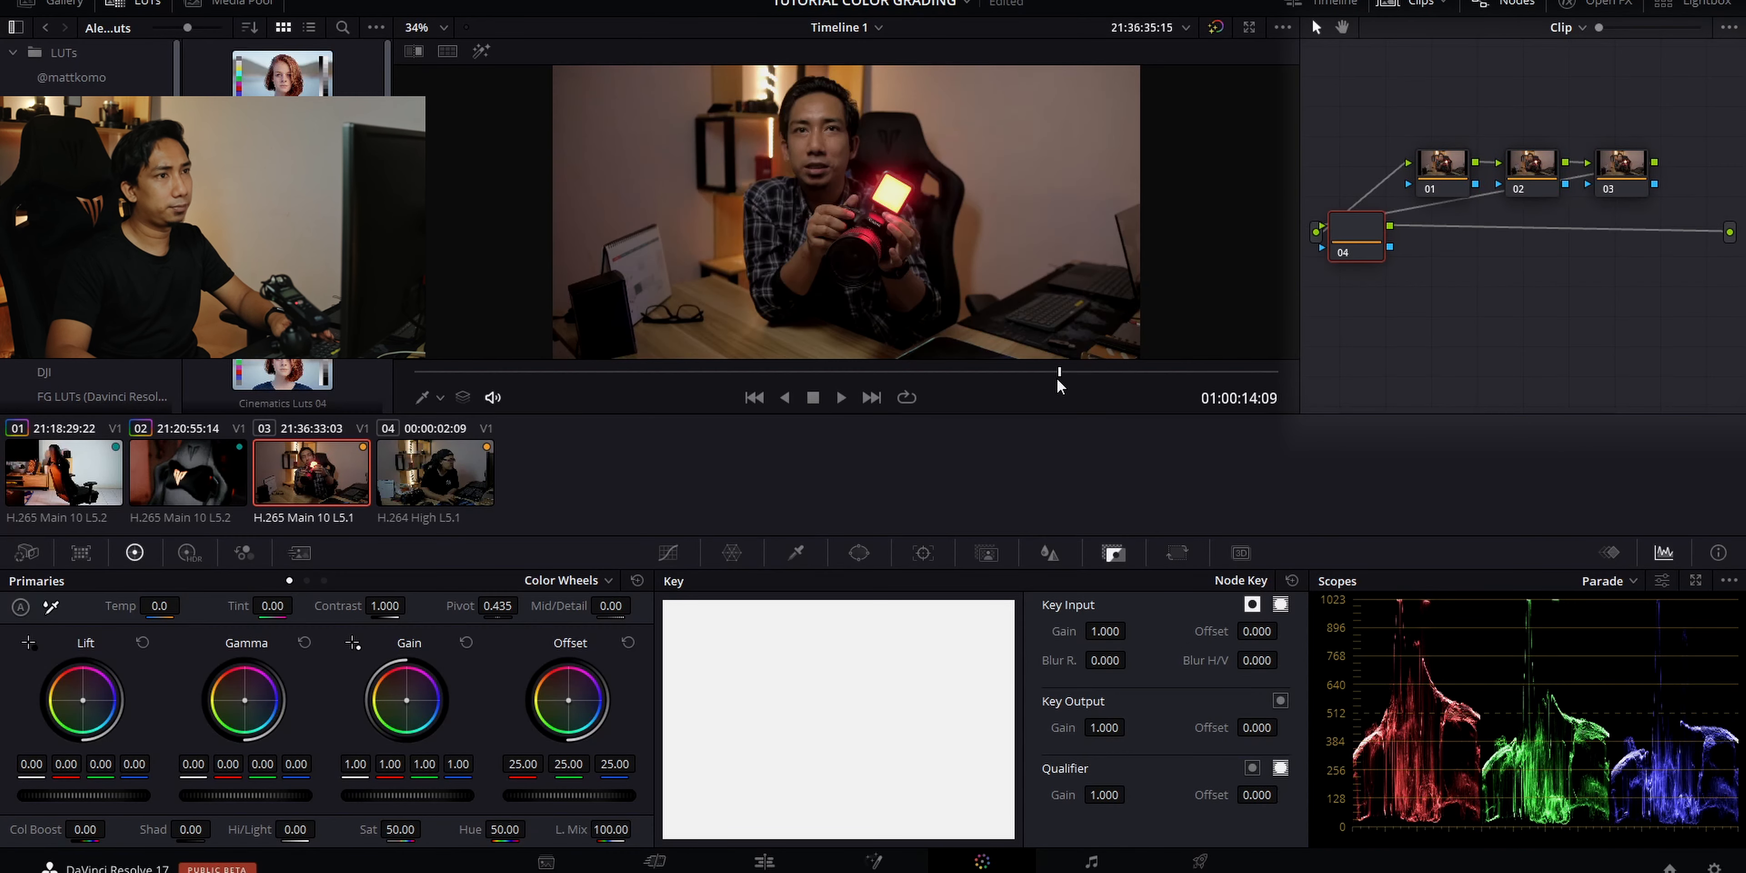
pyautogui.moveTo(1356, 238); pyautogui.dragTo(1525, 265)
pyautogui.click(1442, 179)
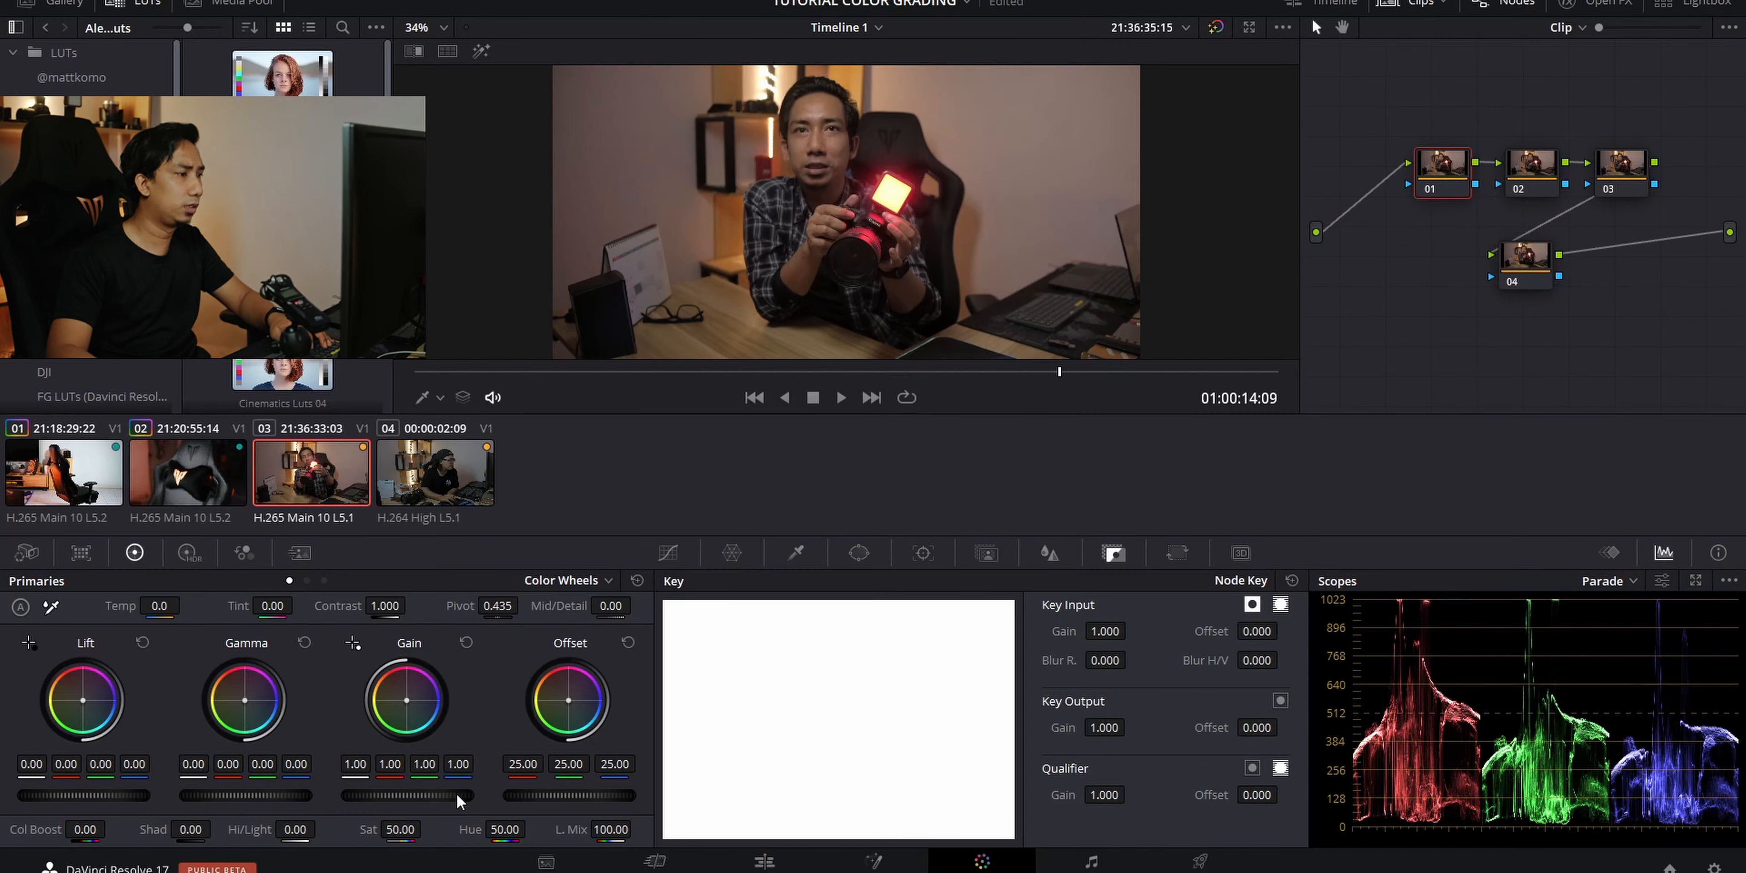
# - On node 01, set the gain to 1.27 and gamma to 0.01, and increase the contrast
pyautogui.moveTo(407, 796); pyautogui.dragTo(447, 796)
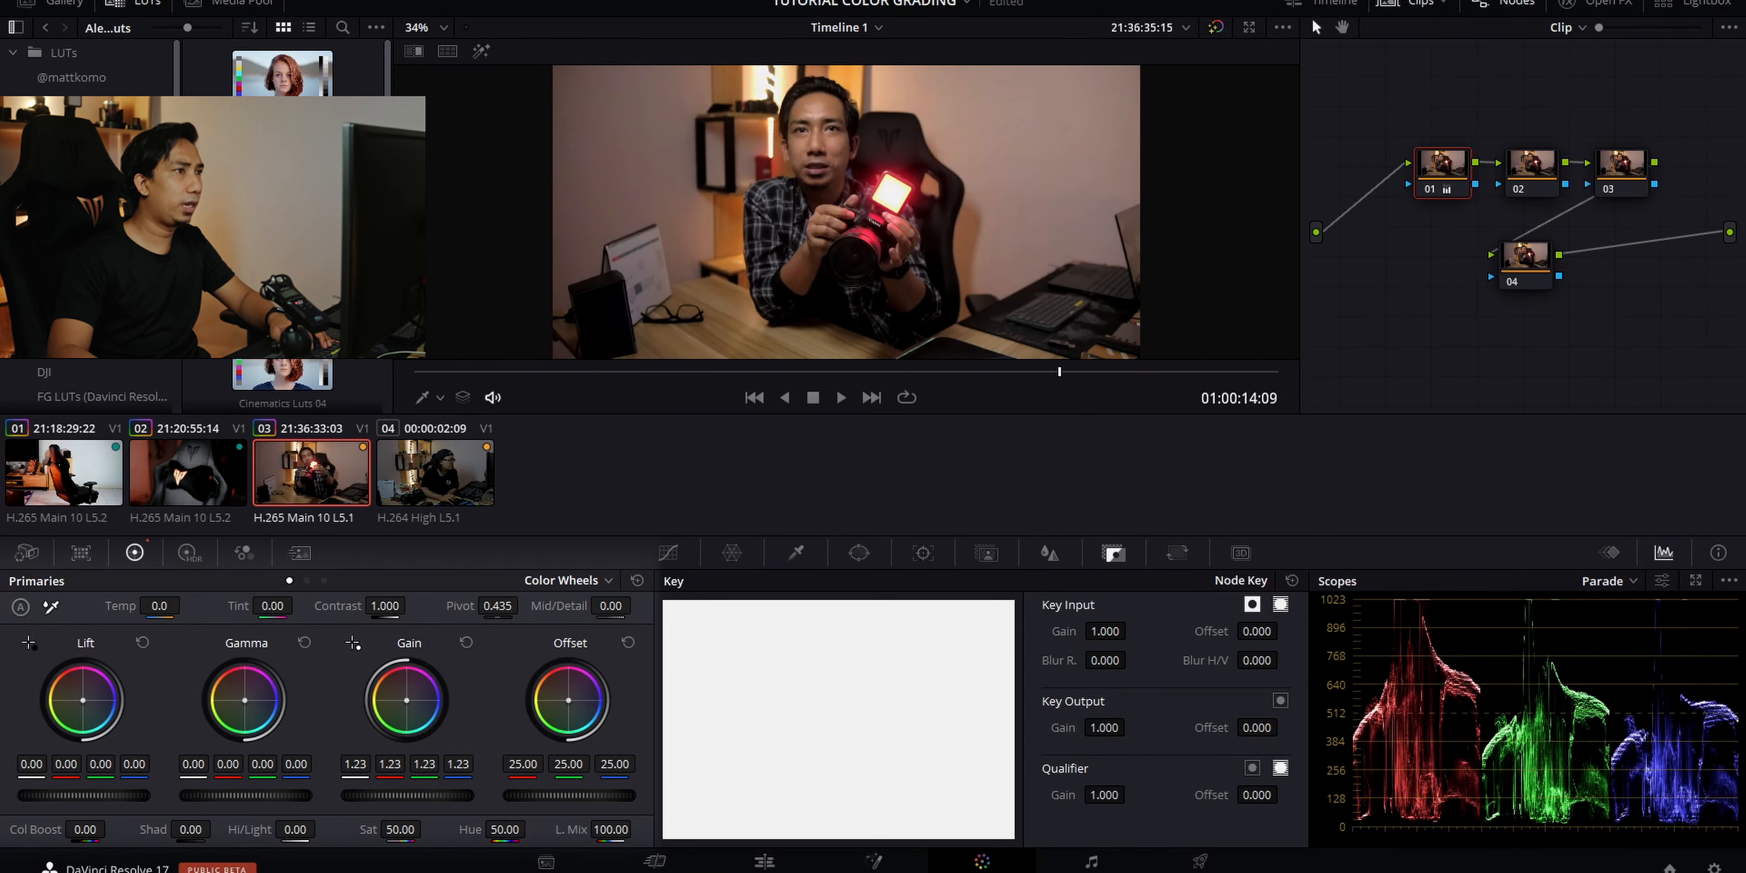
pyautogui.moveTo(244, 796); pyautogui.dragTo(248, 795)
pyautogui.moveTo(366, 604); pyautogui.dragTo(400, 604)
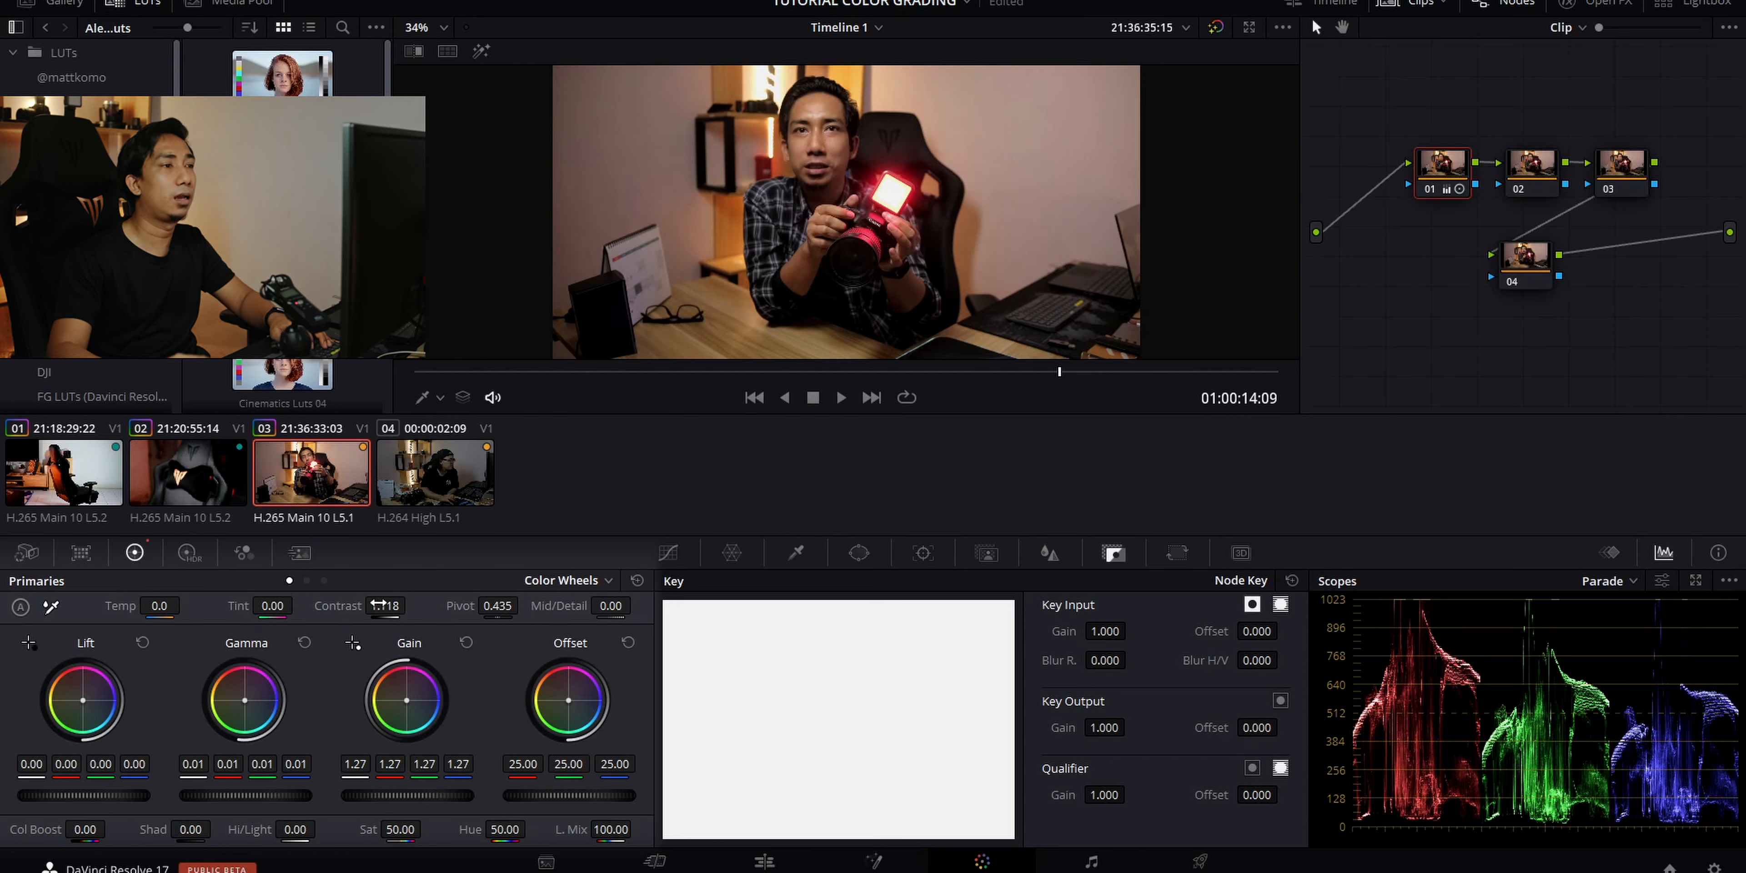
# - Balance the white on node 02 with a temperature of -480 and a tint of -7.50
pyautogui.click(1517, 184)
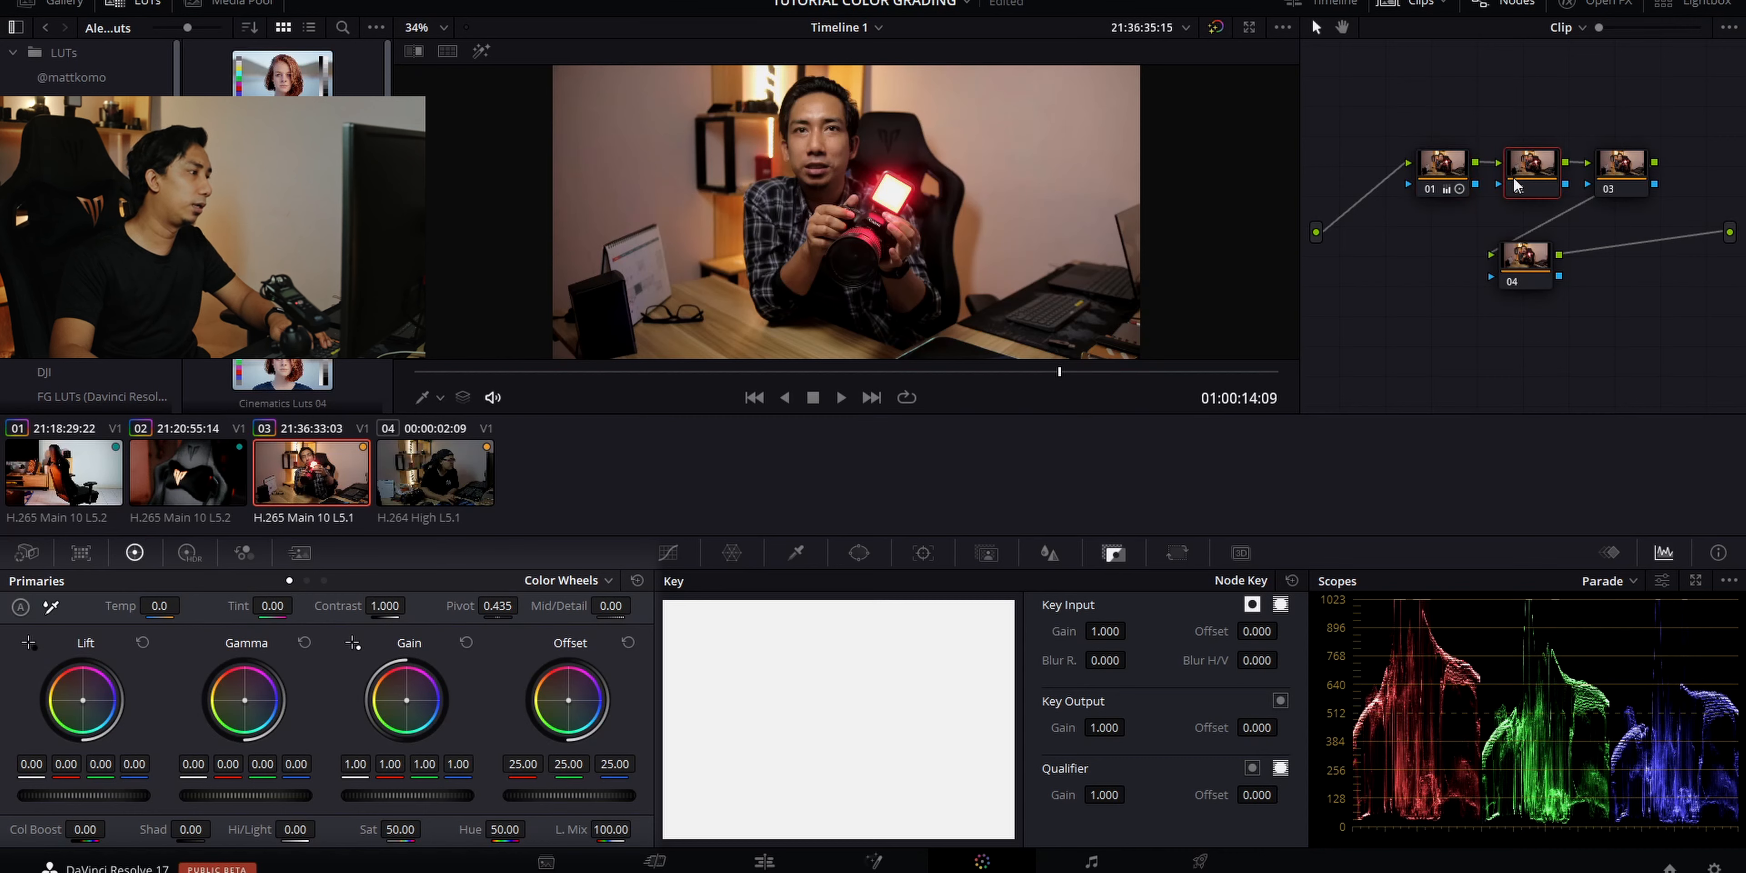
pyautogui.moveTo(165, 601)
pyautogui.mouseDown()
pyautogui.moveTo(186, 605)
pyautogui.moveTo(163, 603)
pyautogui.mouseUp()
pyautogui.moveTo(269, 606); pyautogui.dragTo(272, 608)
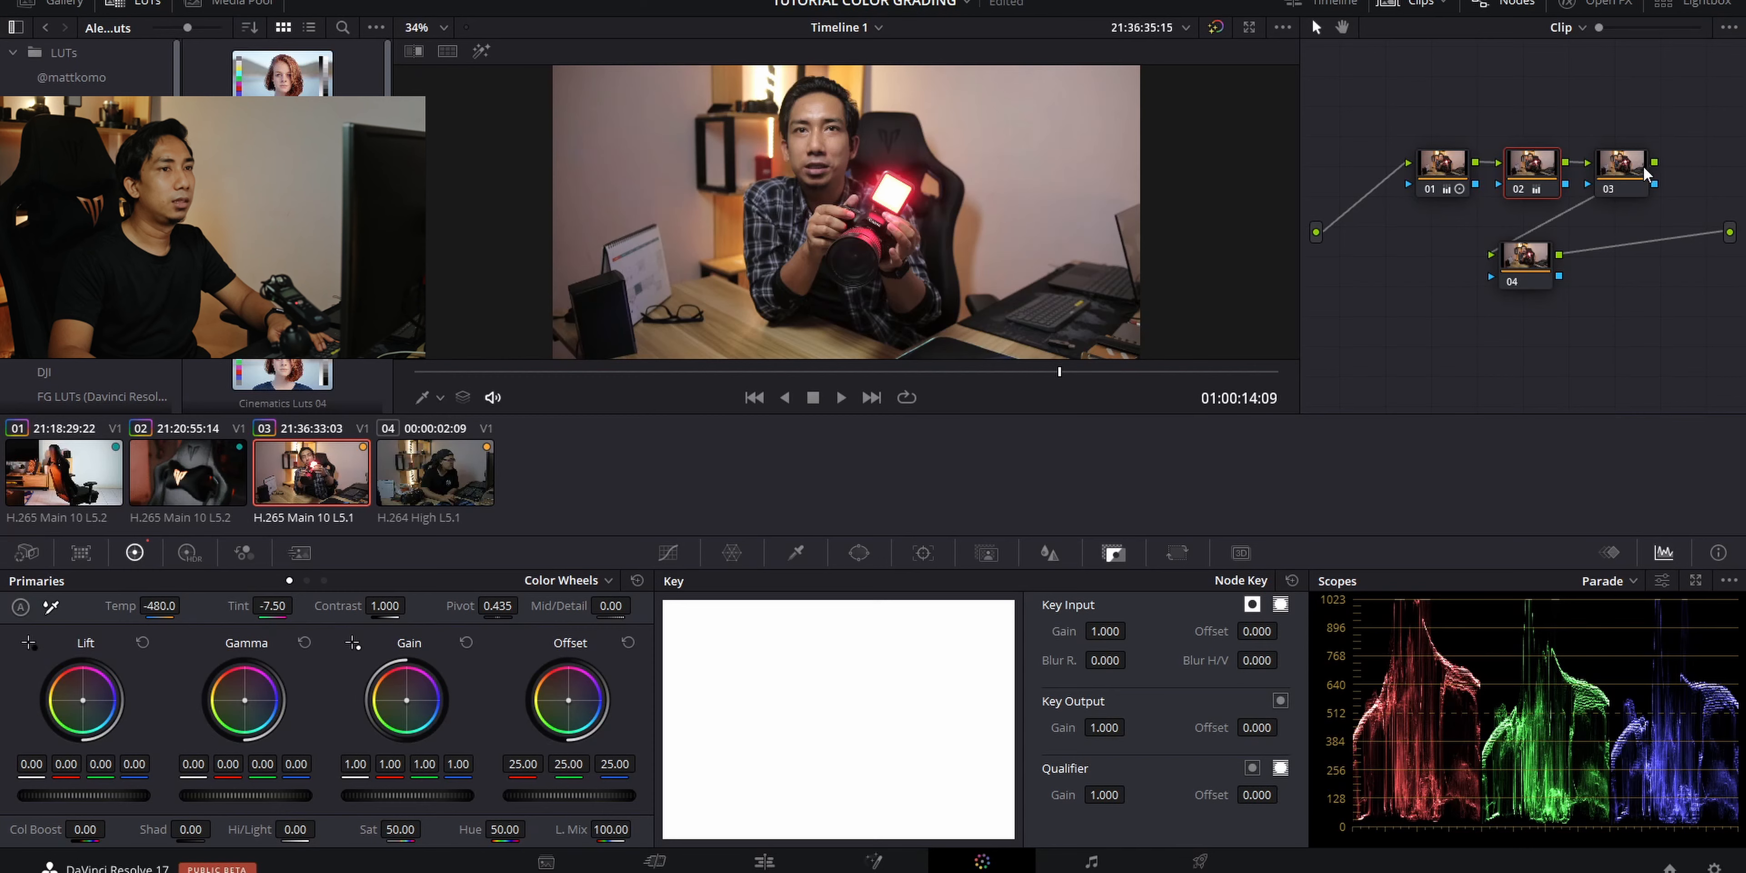
# - Soften the detail on node 03 by setting its midtone detail to -30
pyautogui.click(1630, 171)
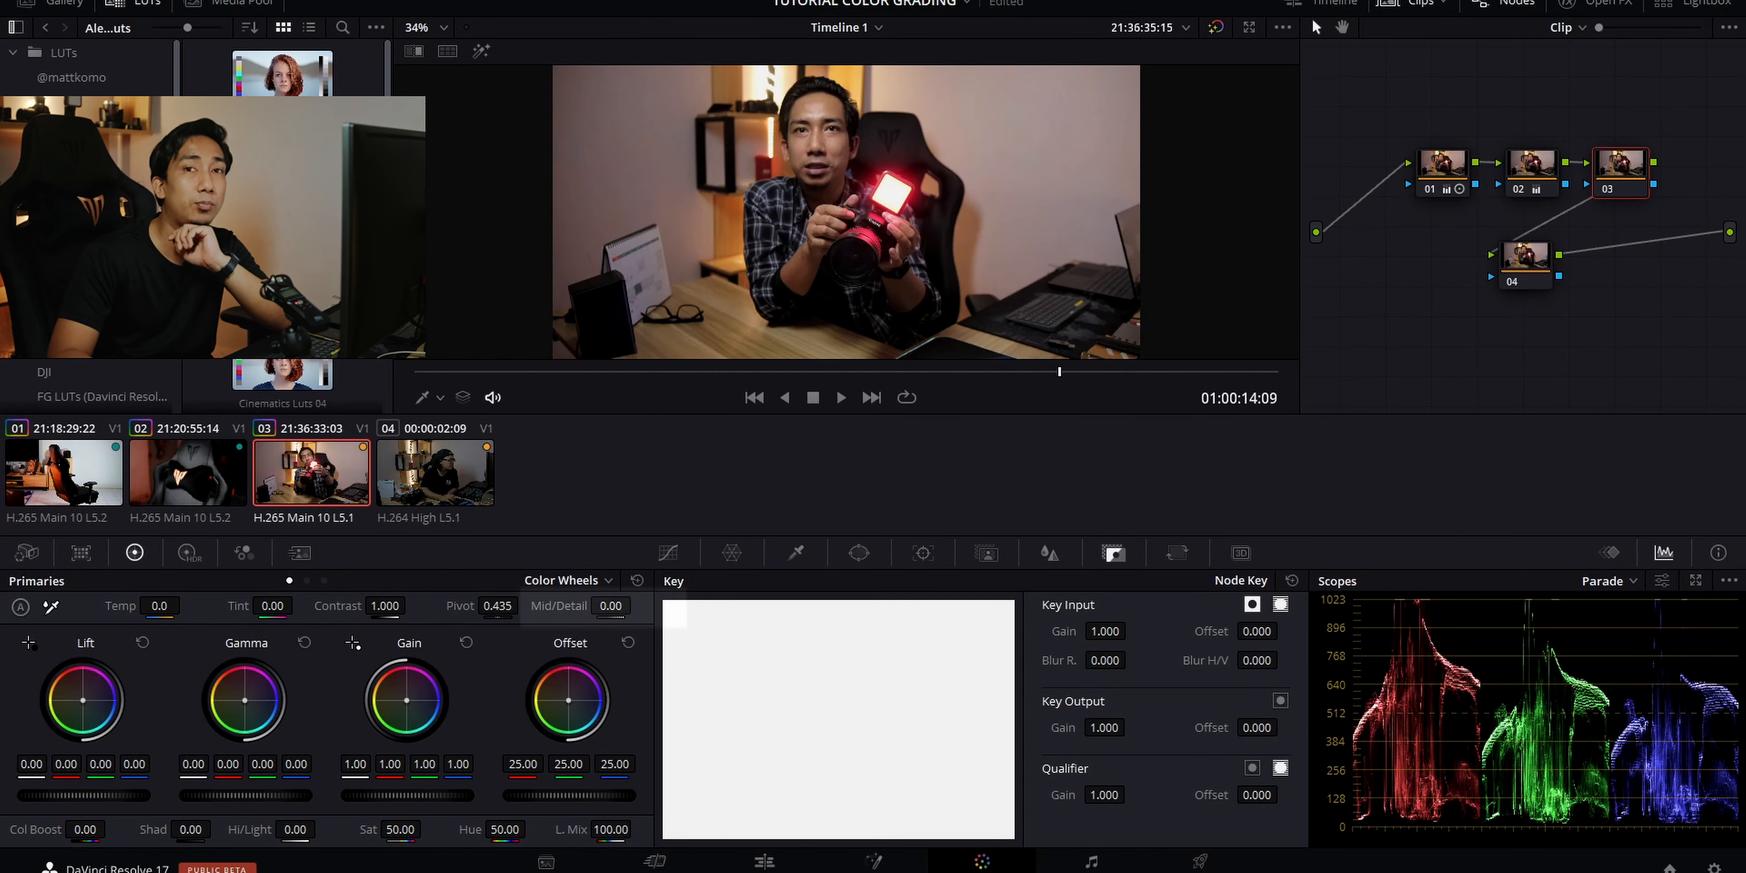
pyautogui.moveTo(611, 606); pyautogui.dragTo(597, 606)
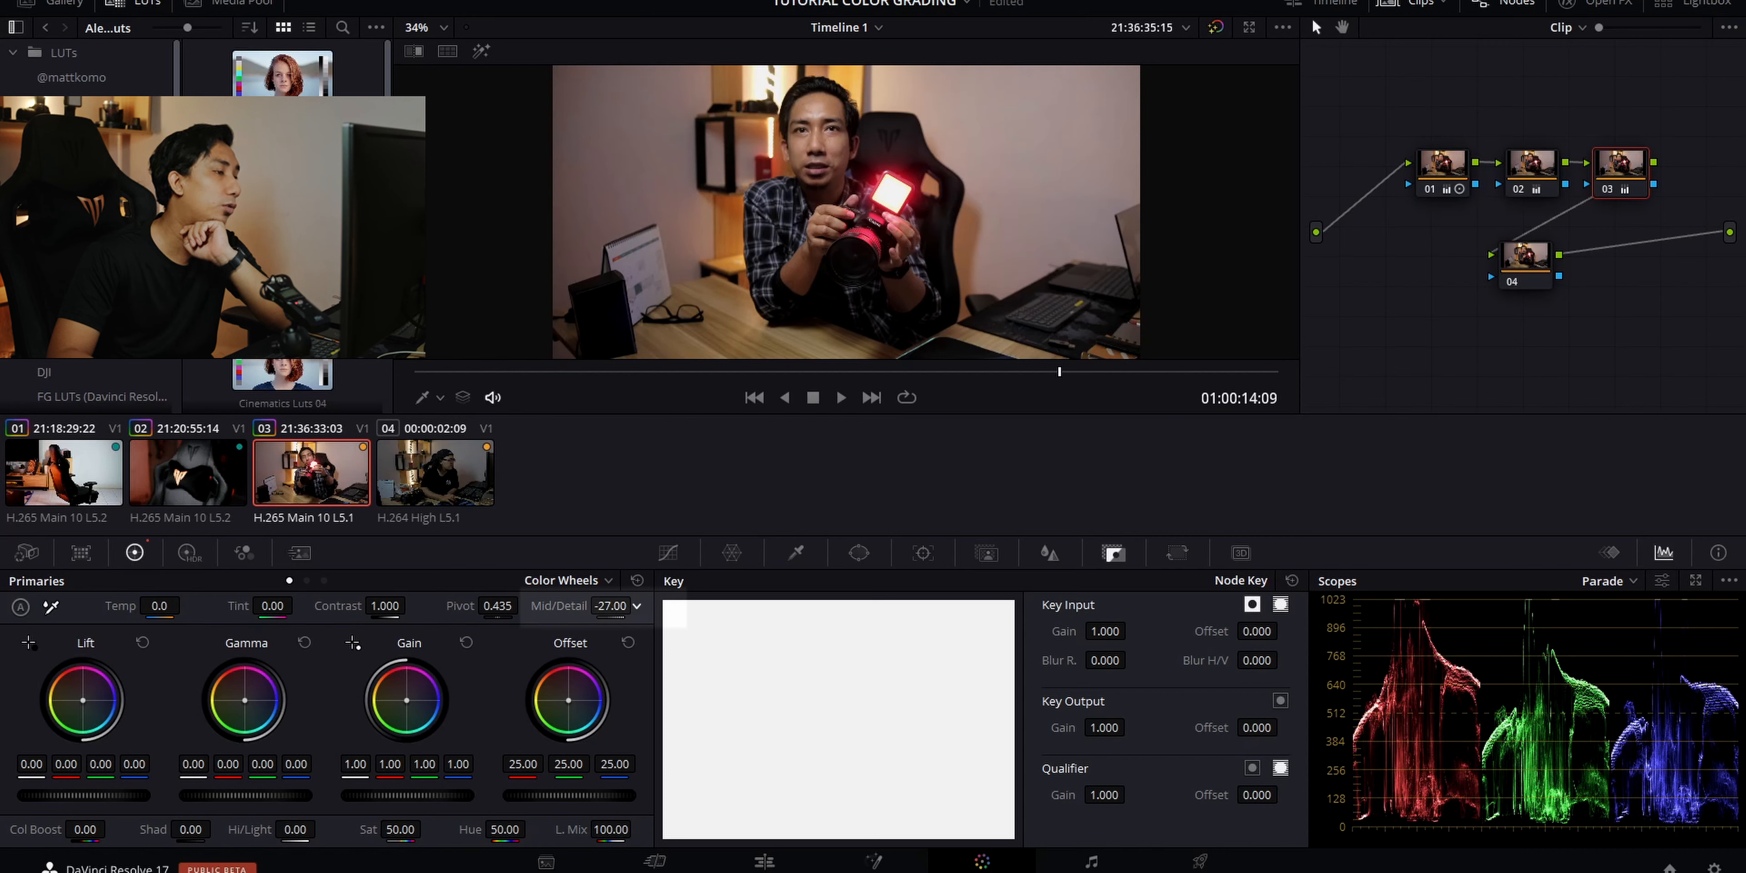
pyautogui.moveTo(592, 606); pyautogui.dragTo(593, 606)
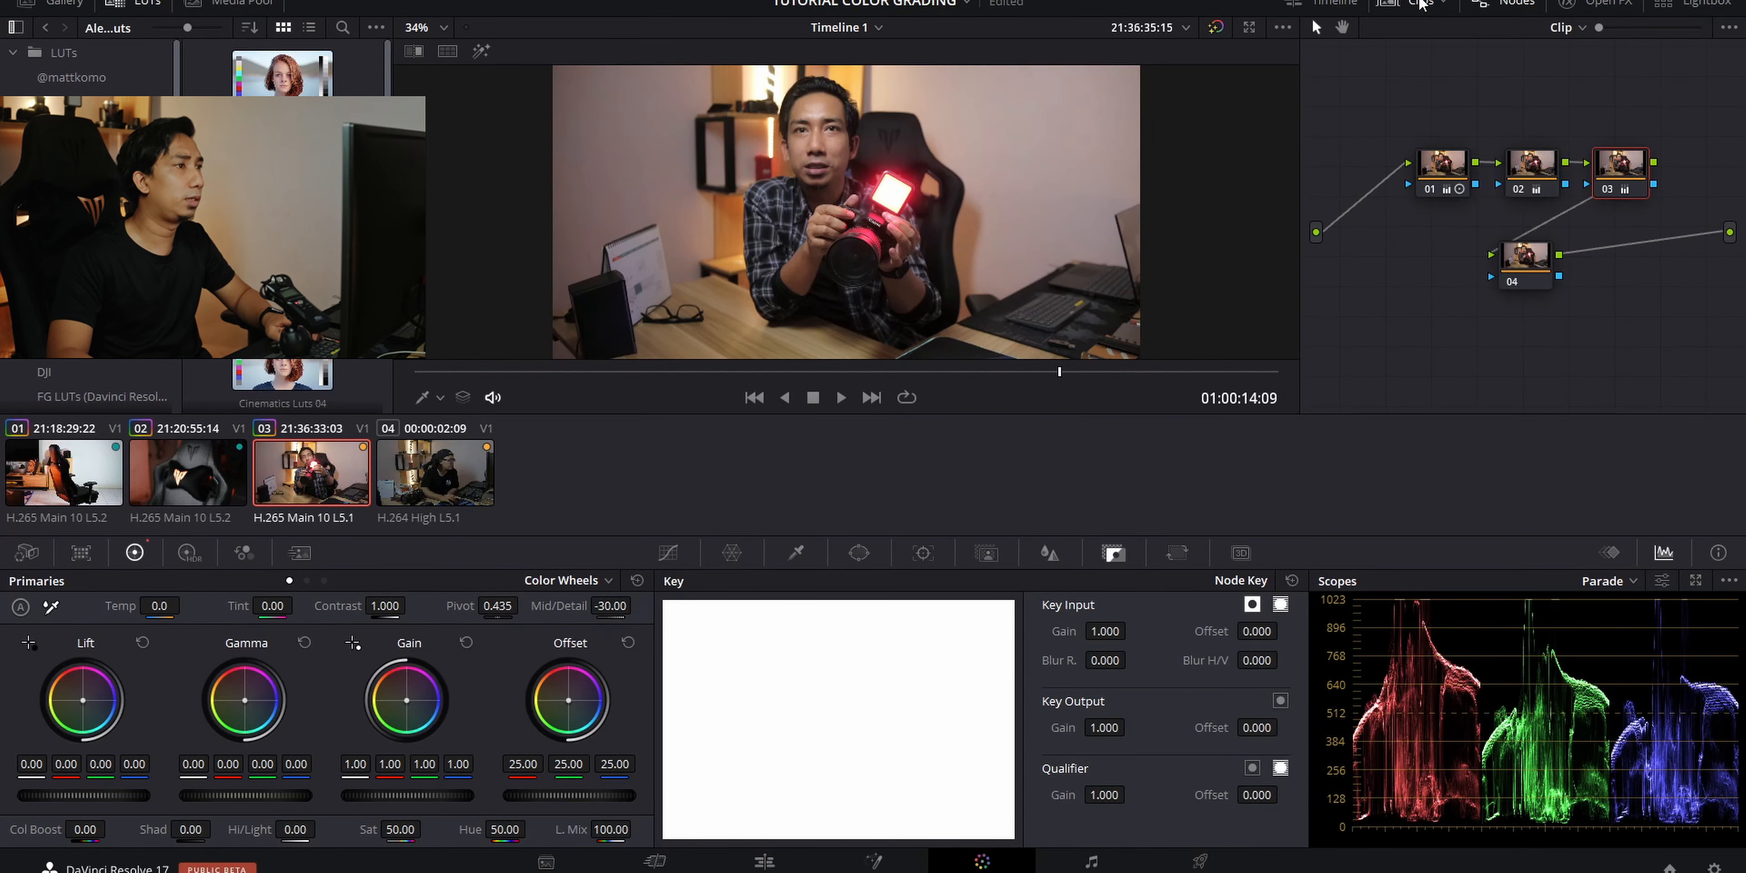
# - Hide the clip thumbnails and compare the close-up at 01:00:14:15 with node 03 disabled and enabled
pyautogui.click(1386, 4)
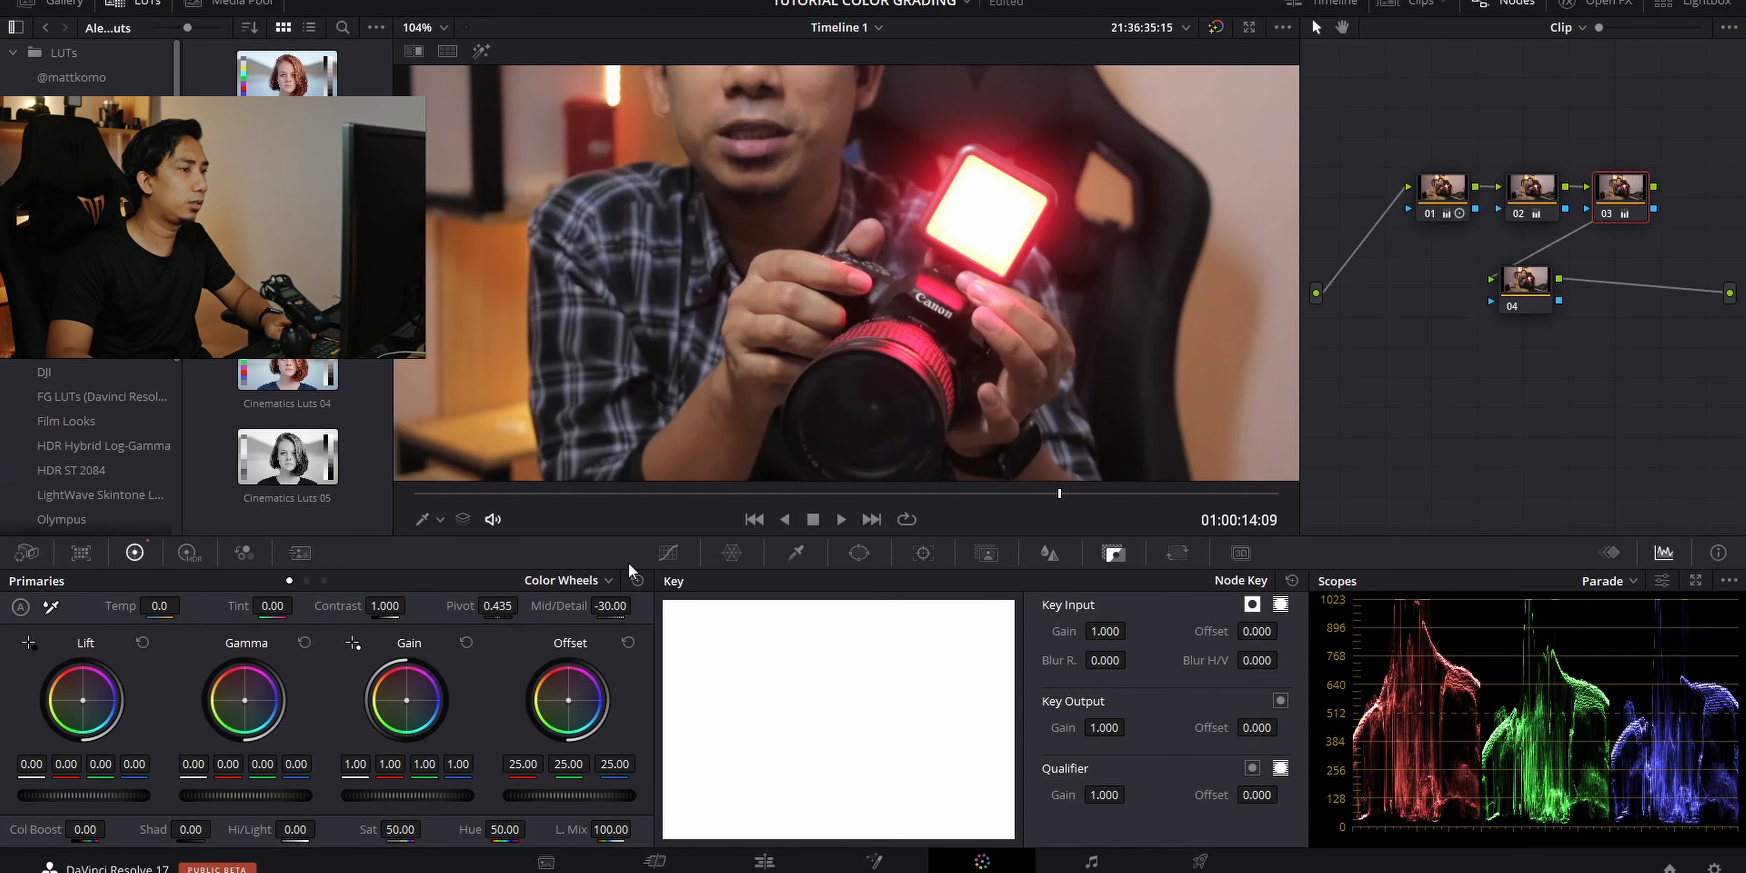
pyautogui.moveTo(920, 491); pyautogui.dragTo(519, 495)
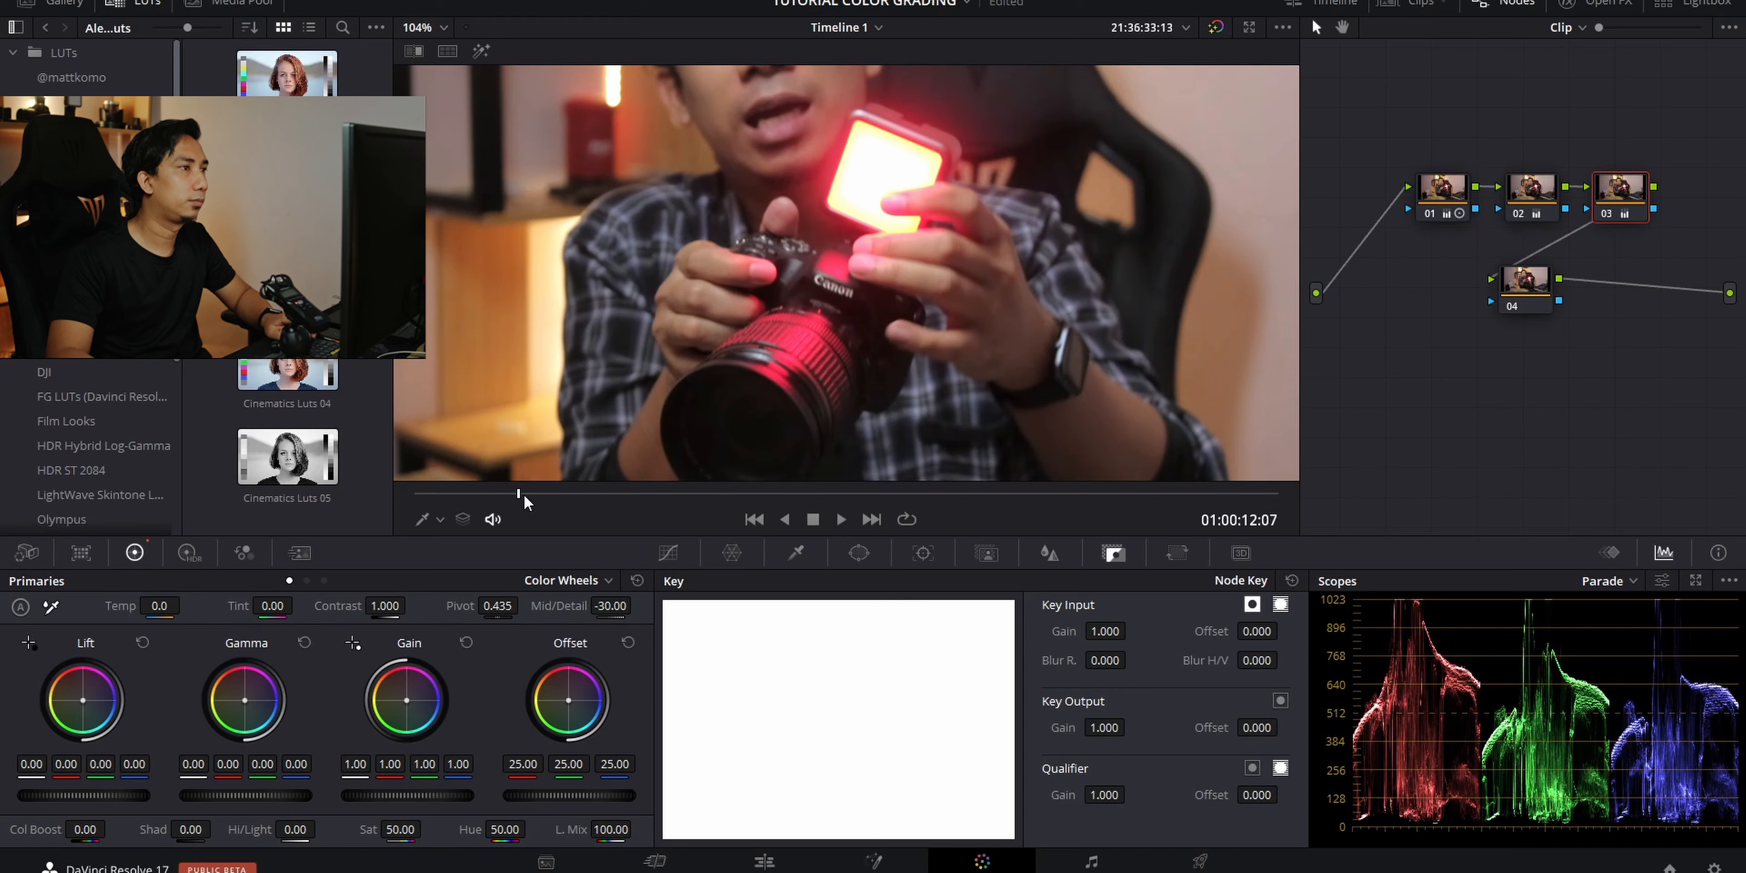
pyautogui.press('space')
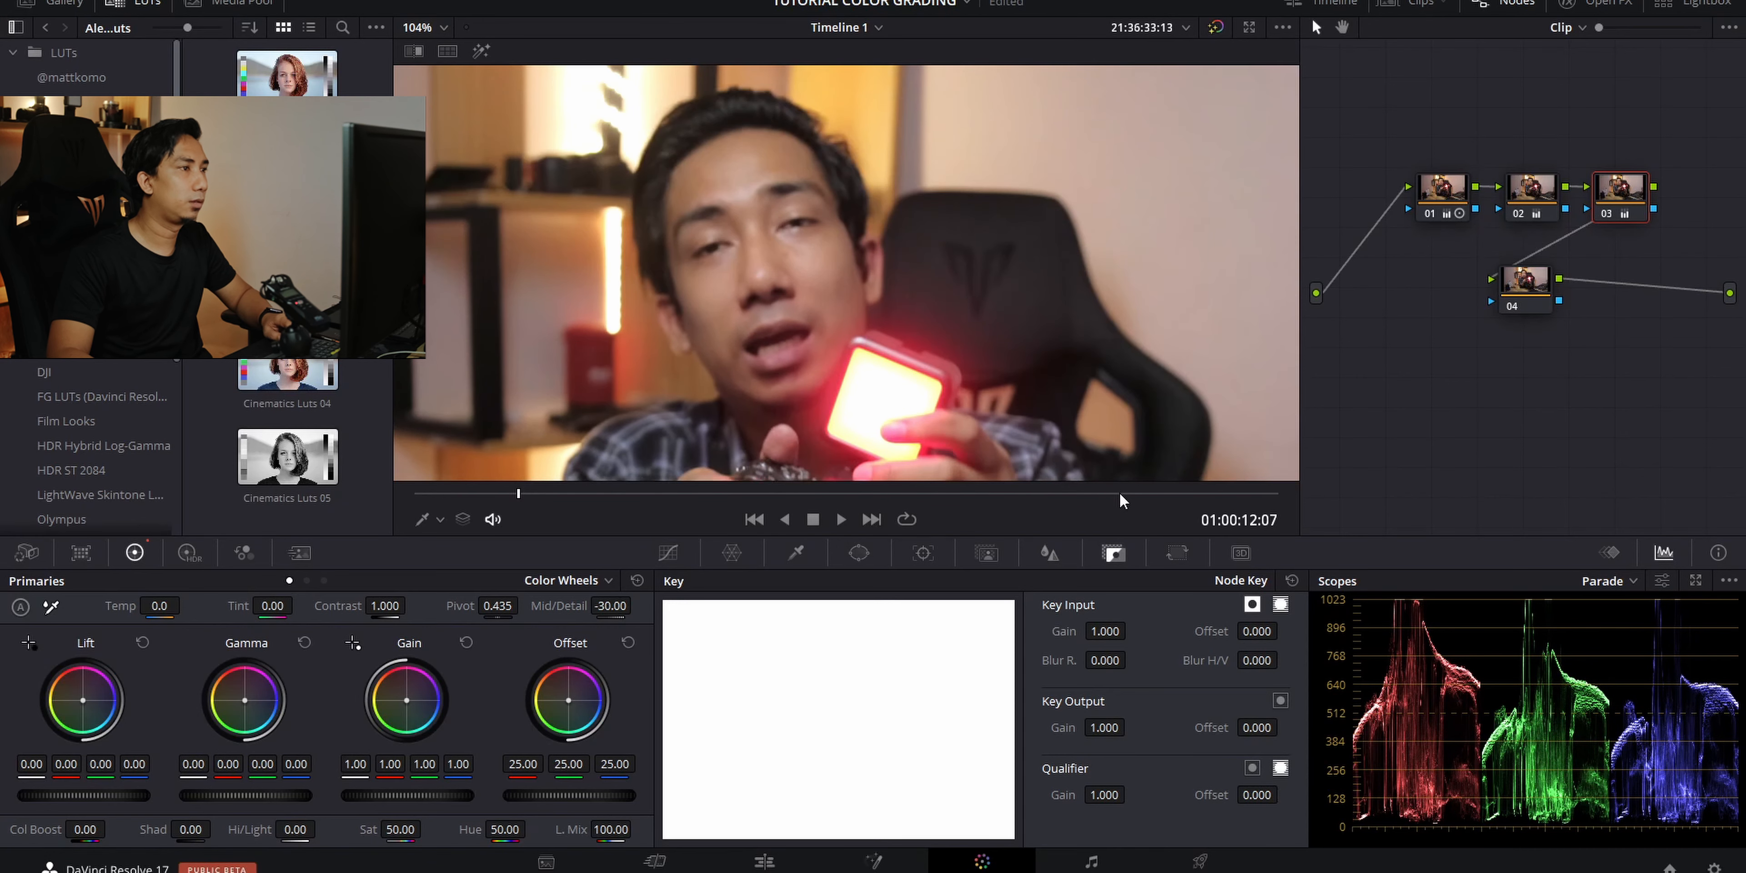
pyautogui.click(1605, 213)
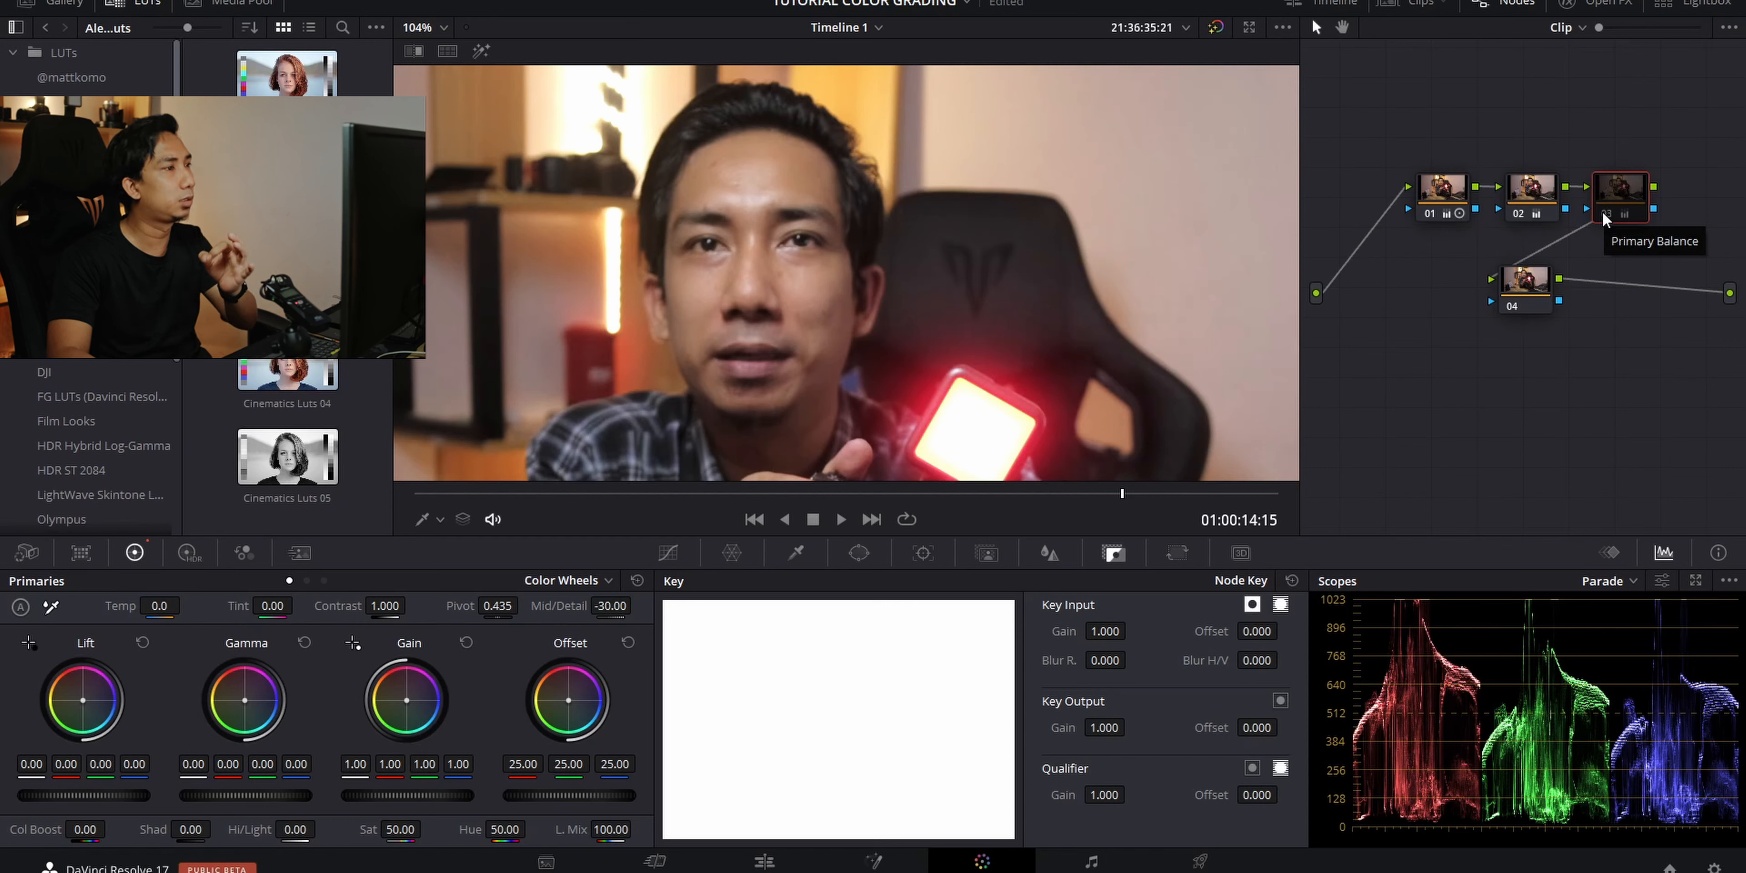
pyautogui.hotkey('ctrl', 'd')
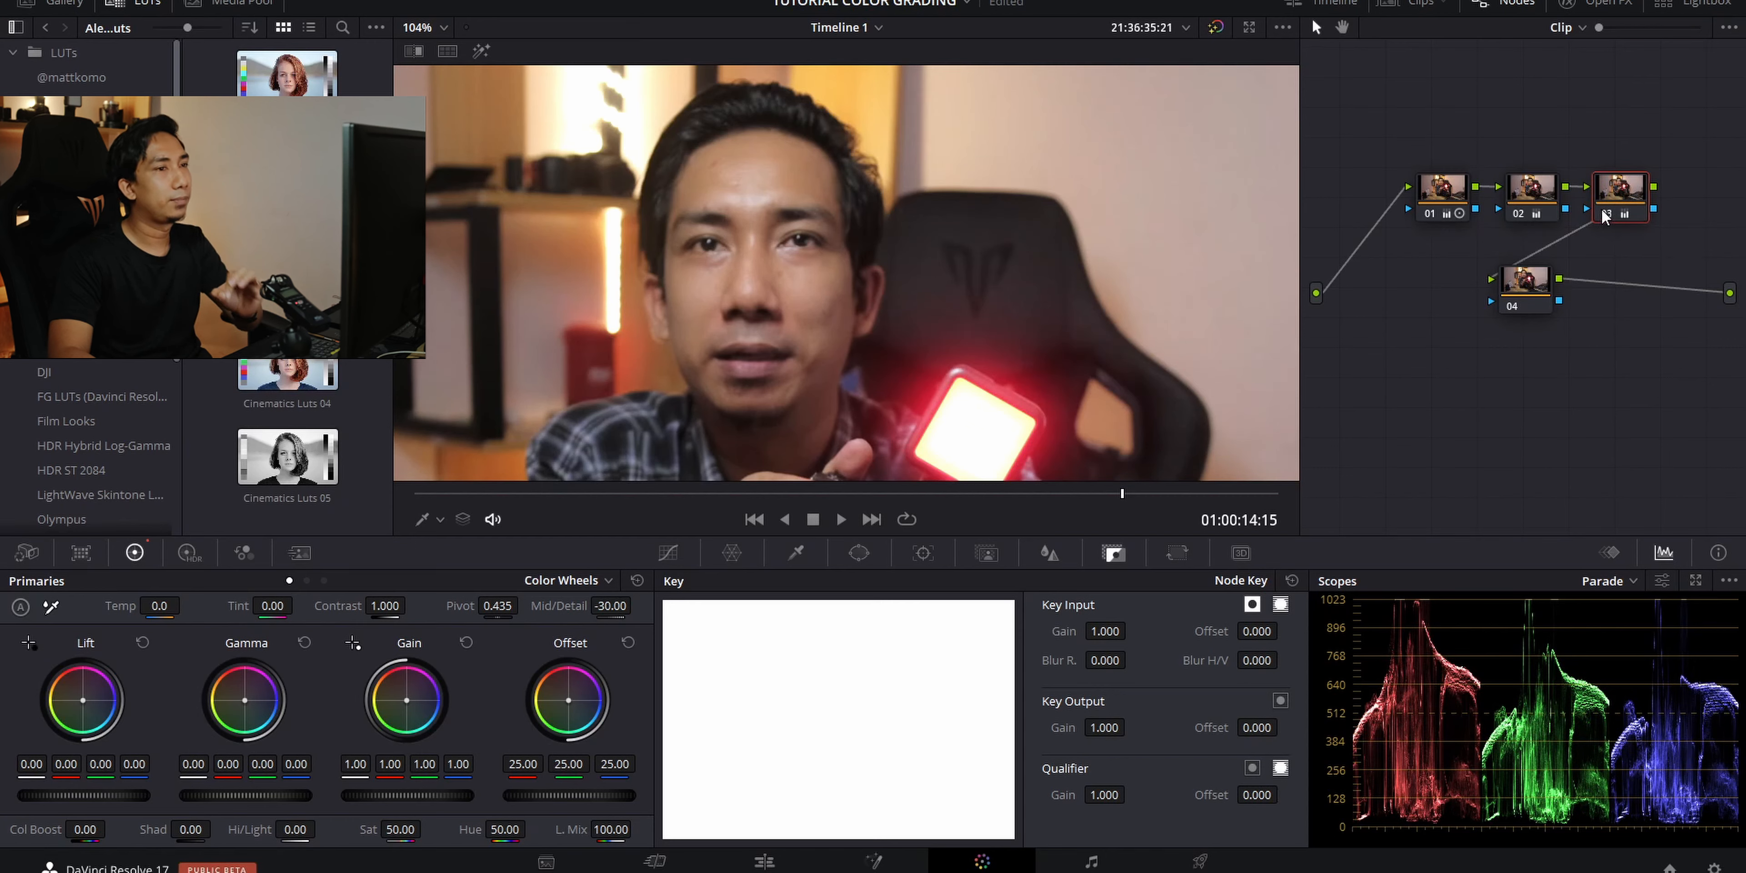
# - Move node 04 further below the node chain and fit the whole frame in the viewer
pyautogui.moveTo(1533, 294); pyautogui.dragTo(1554, 345)
pyautogui.click(428, 29)
pyautogui.click(434, 56)
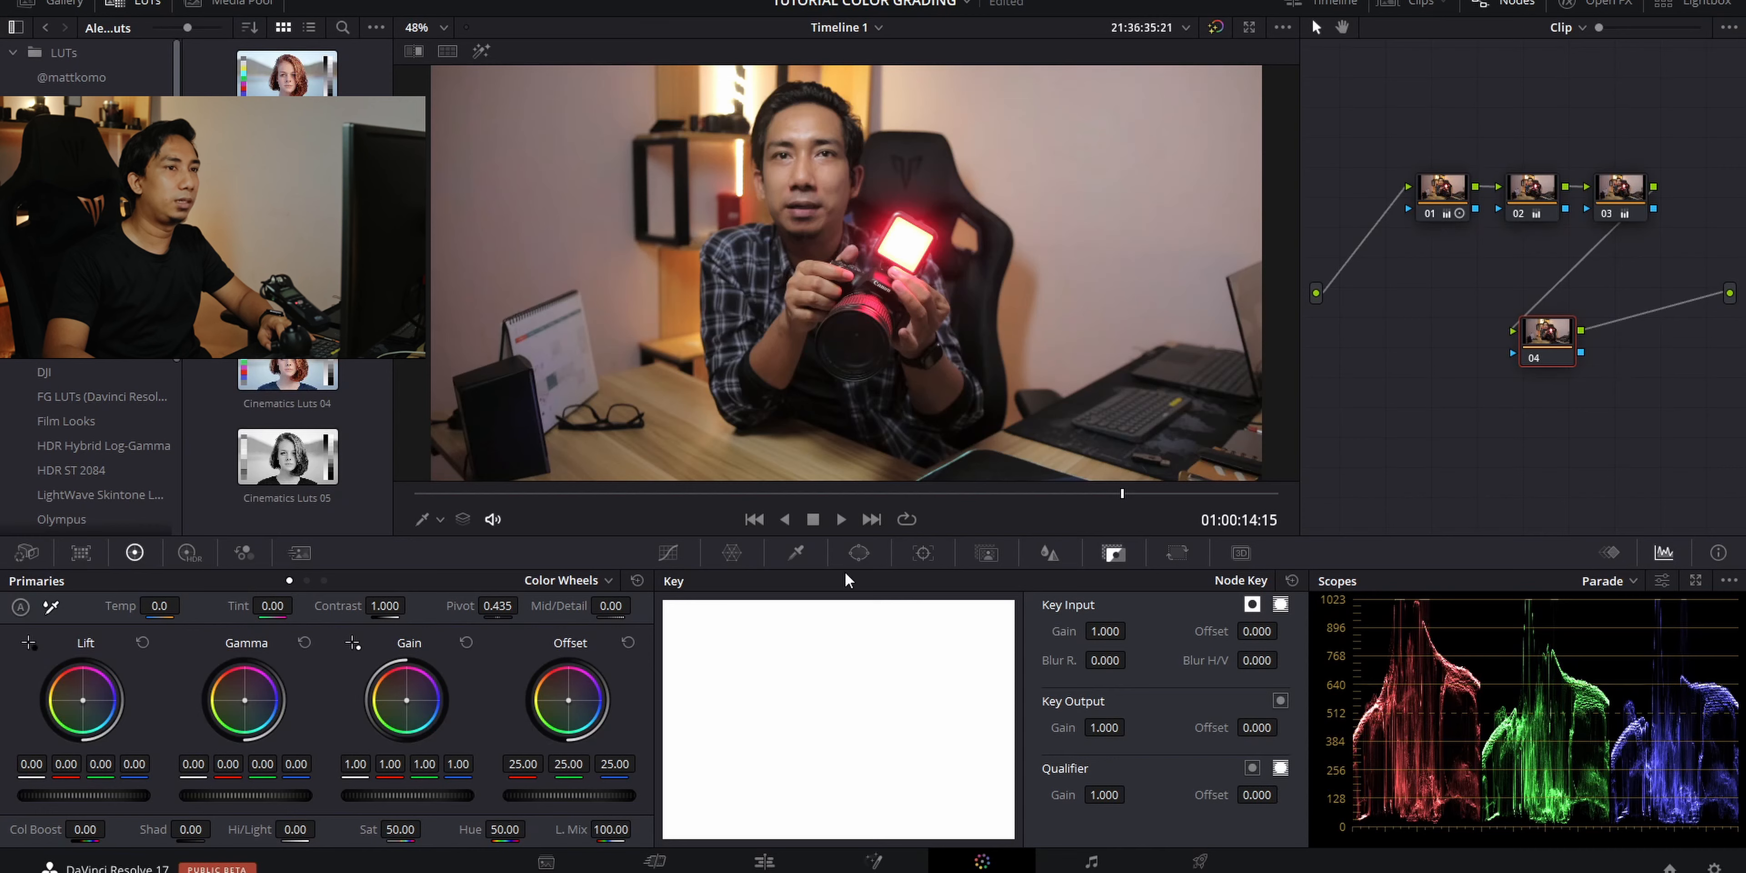
# - Add an inverted circle window to node 03, stretched into a tall oval around the man, with aspect about 26.81 and softness 12.27
pyautogui.click(1599, 196)
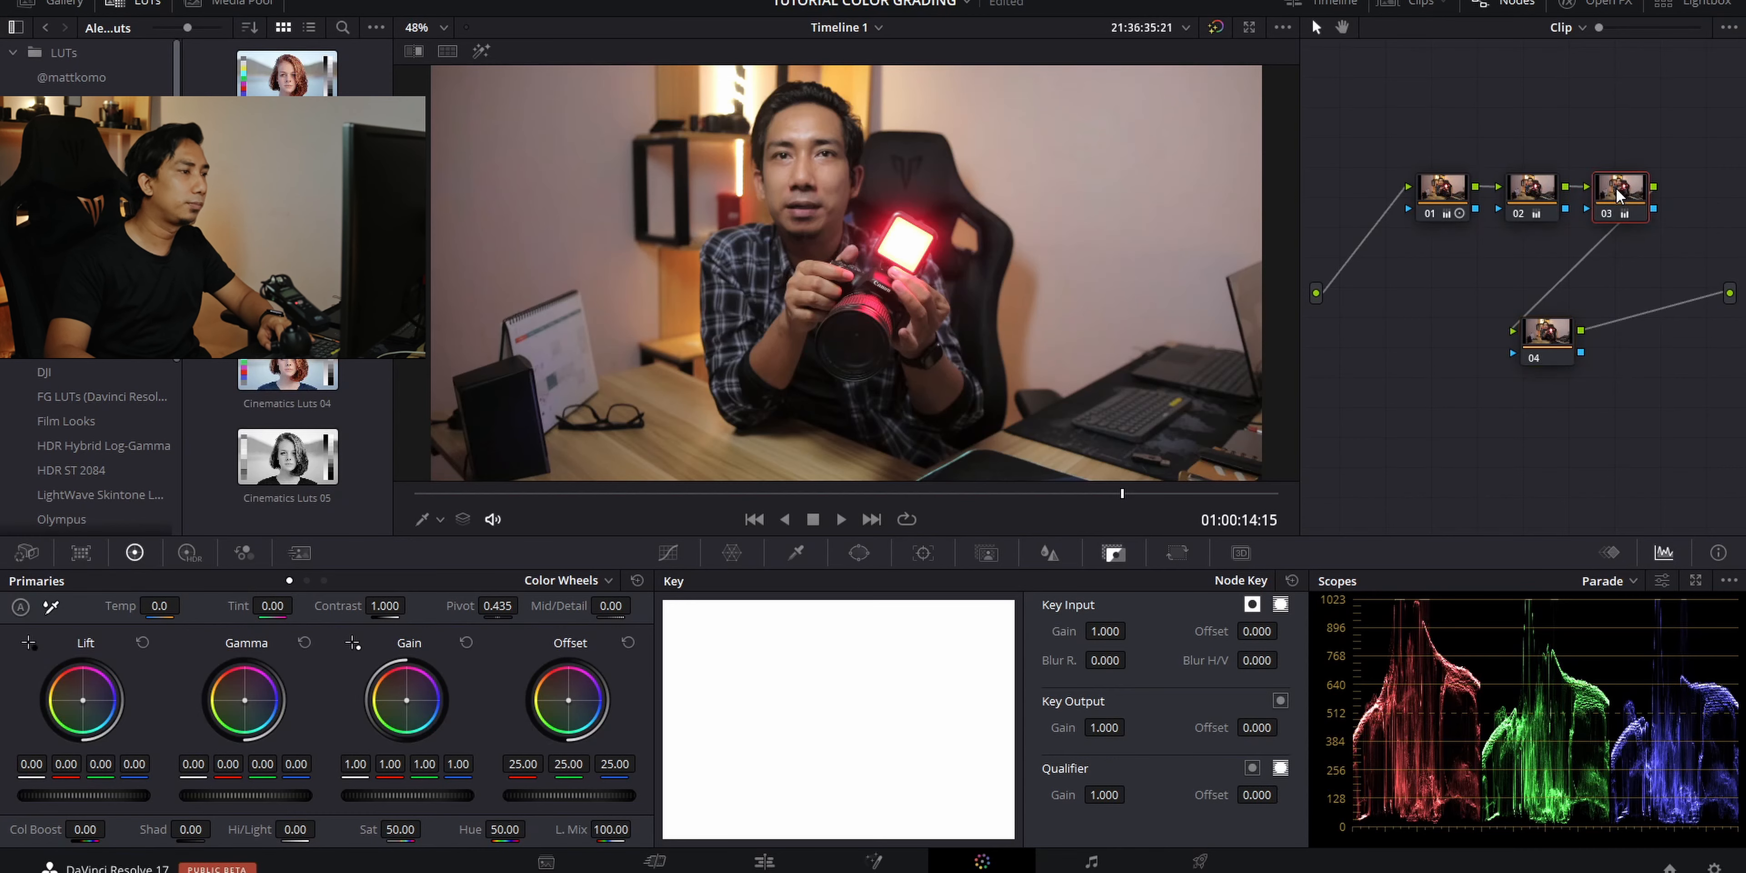
pyautogui.click(853, 559)
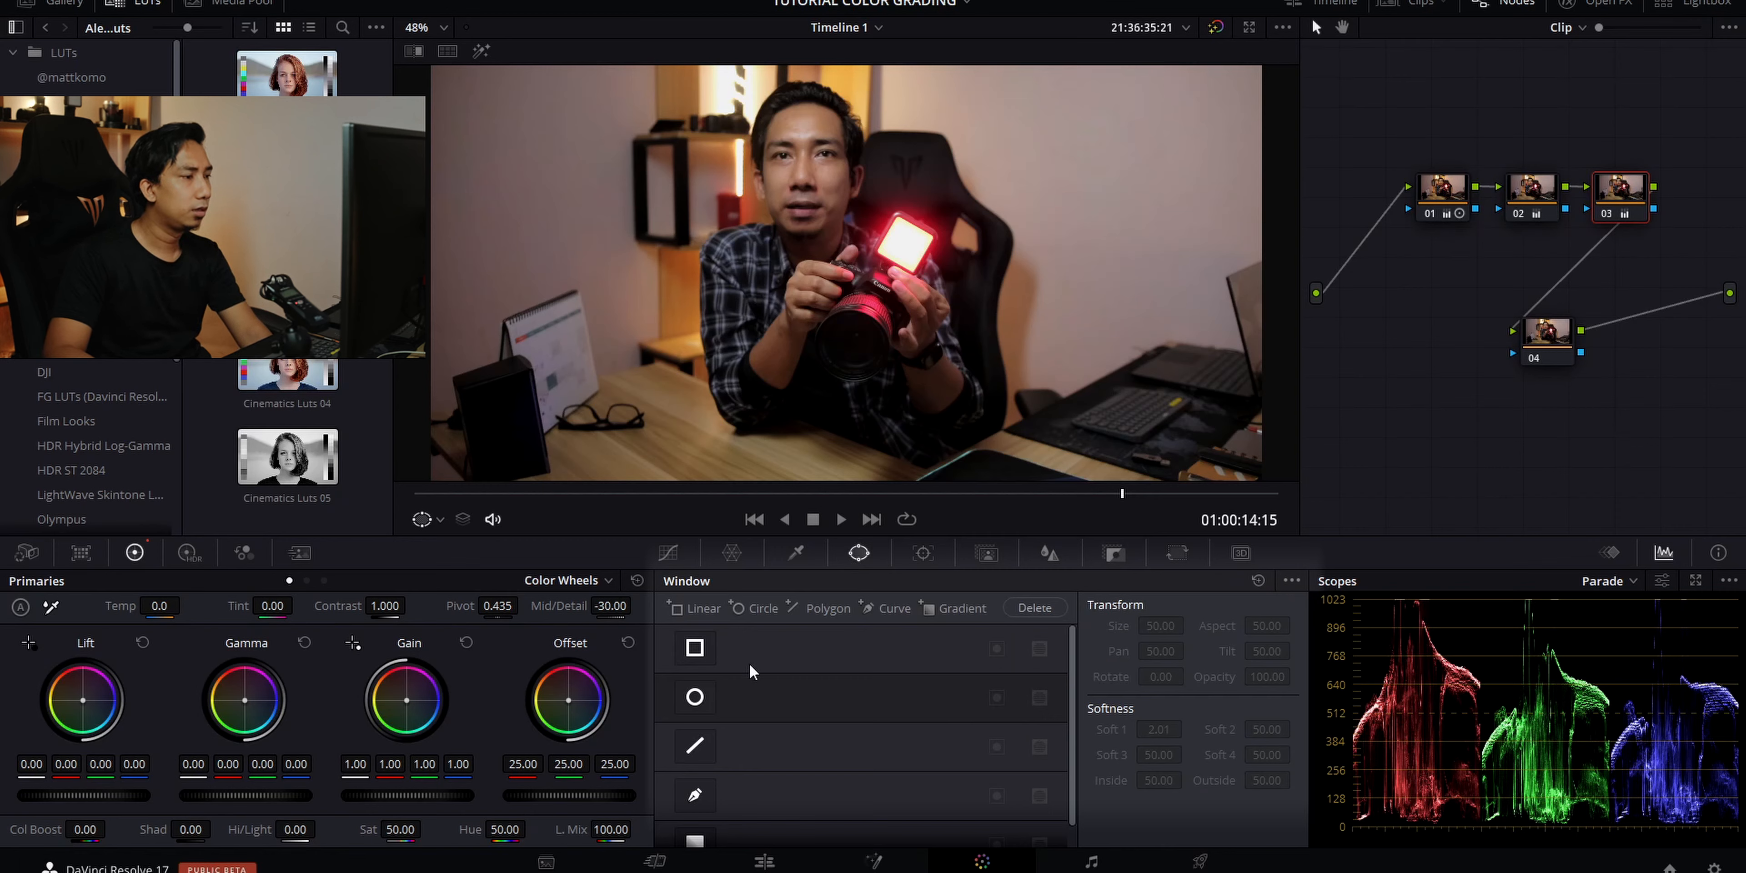
pyautogui.click(698, 698)
pyautogui.moveTo(874, 295); pyautogui.dragTo(843, 216)
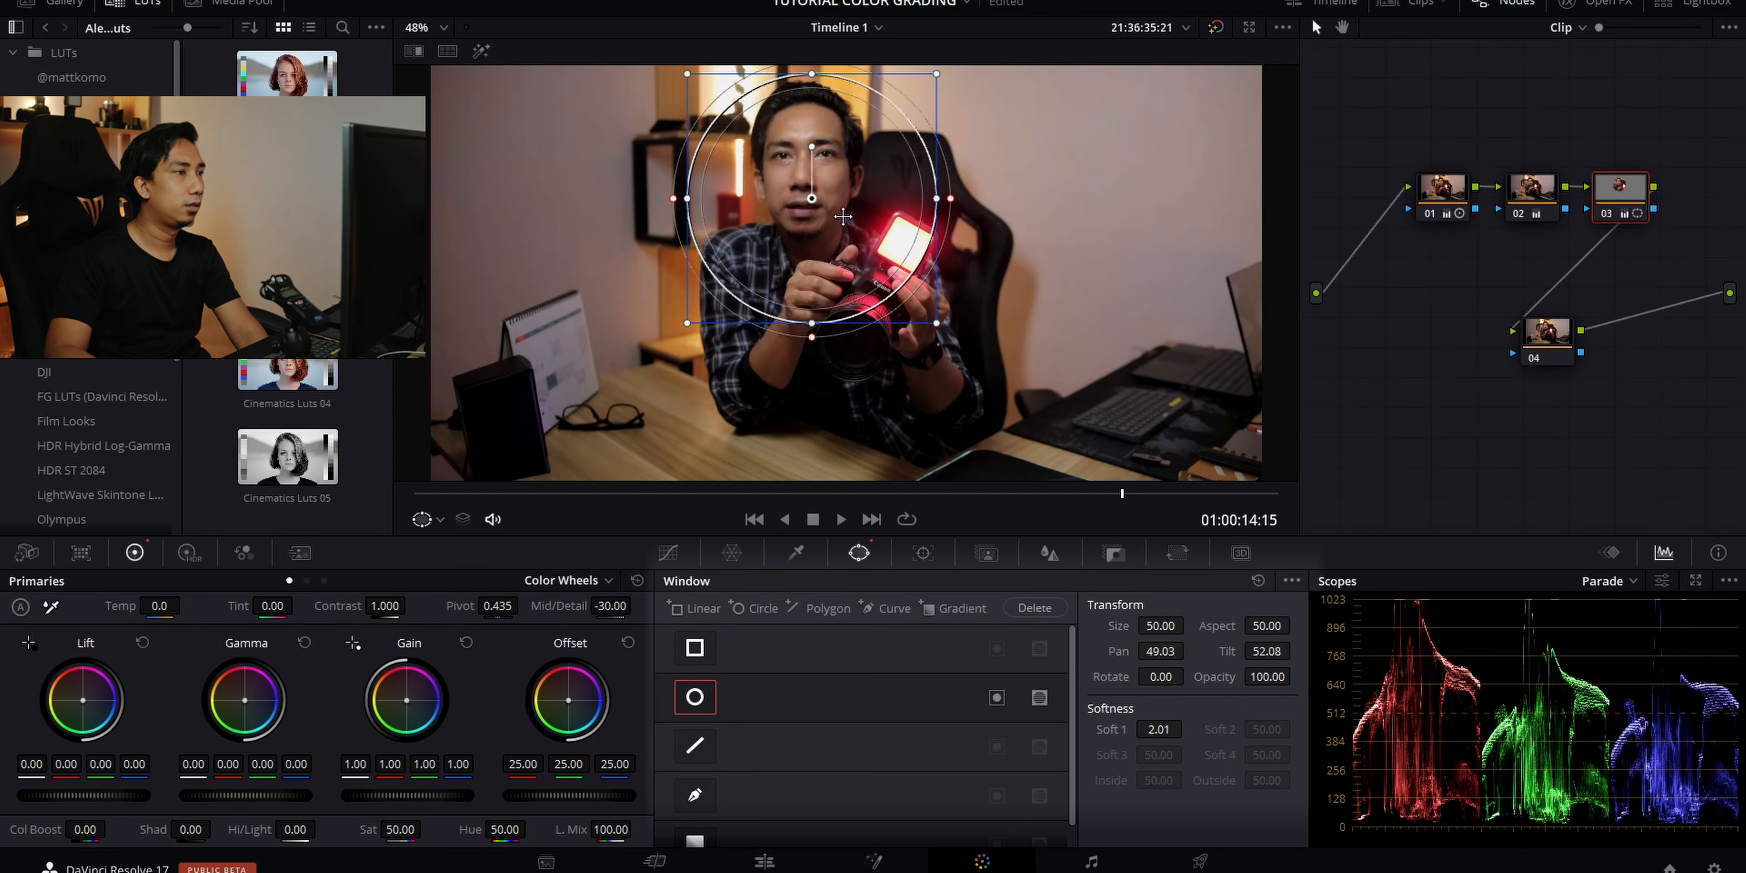
pyautogui.moveTo(813, 325); pyautogui.dragTo(827, 409)
pyautogui.moveTo(1176, 737); pyautogui.dragTo(1188, 730)
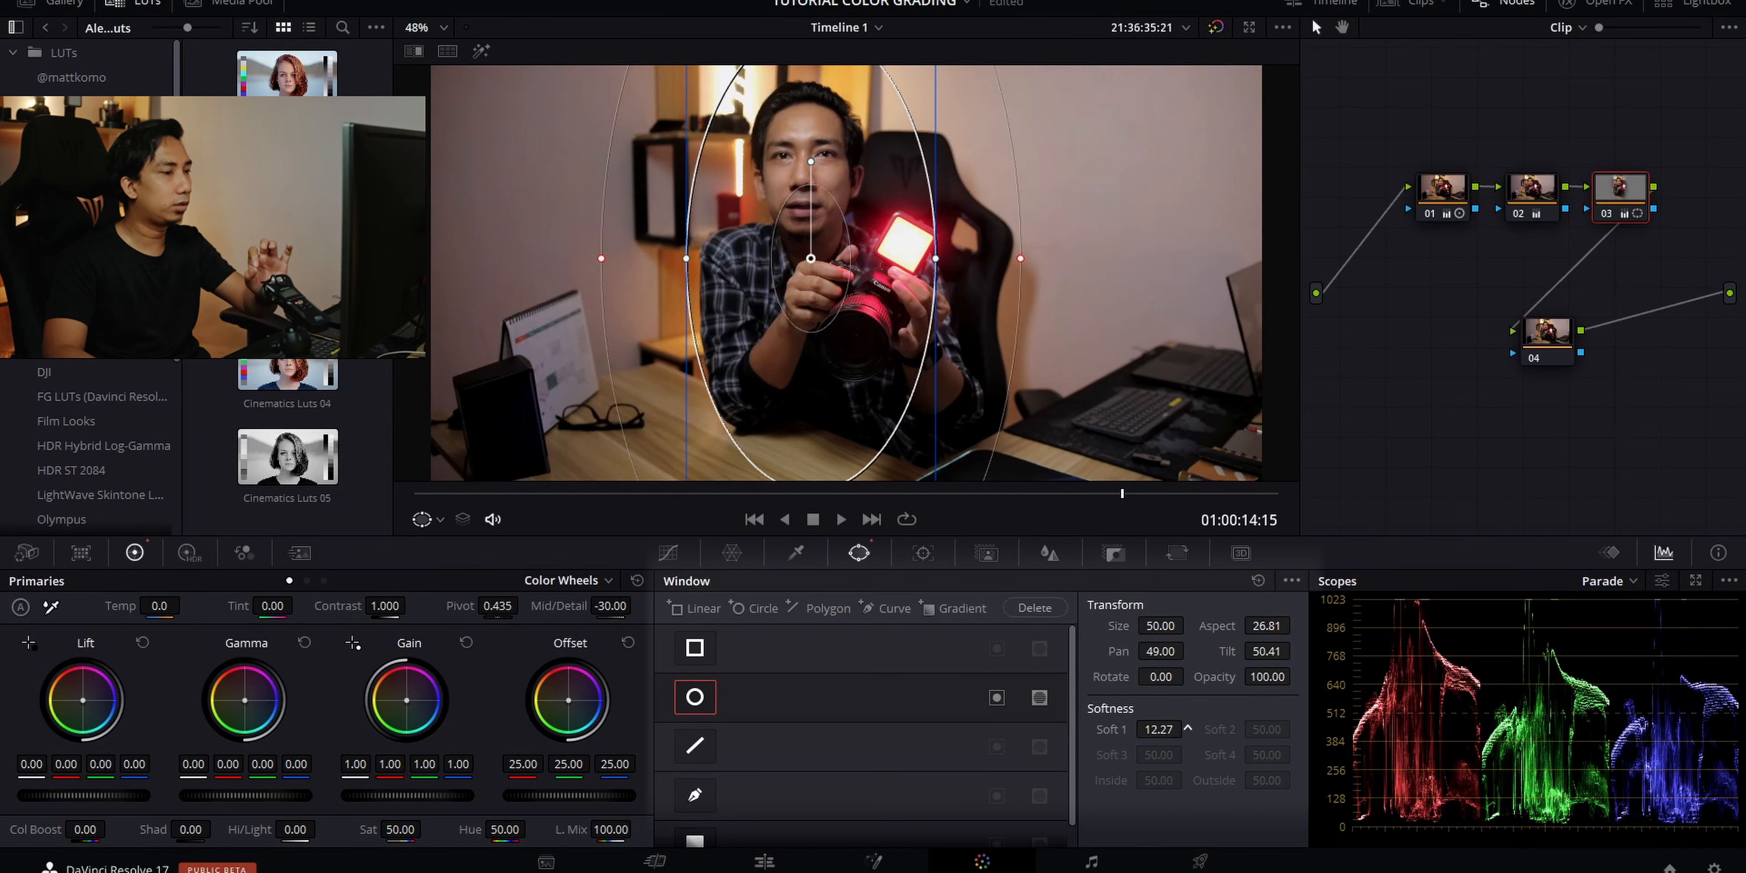
pyautogui.click(996, 699)
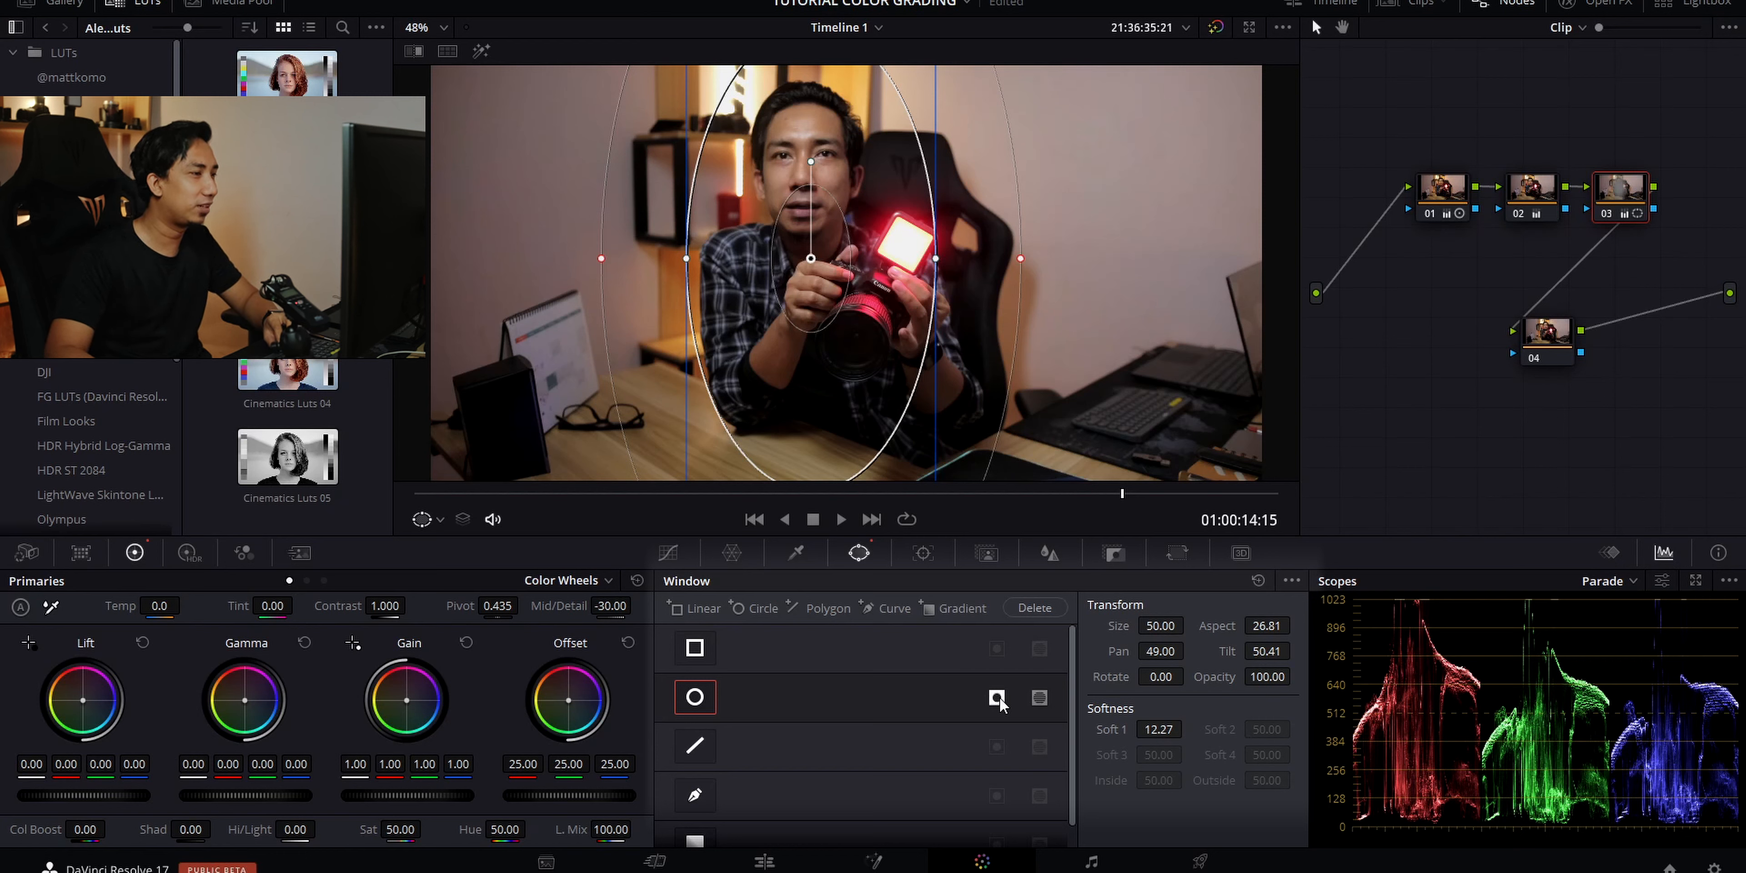
# - Pull down the midtones of node 03's custom curve to darken the background moderately, and compare the node disabled and enabled
pyautogui.click(670, 554)
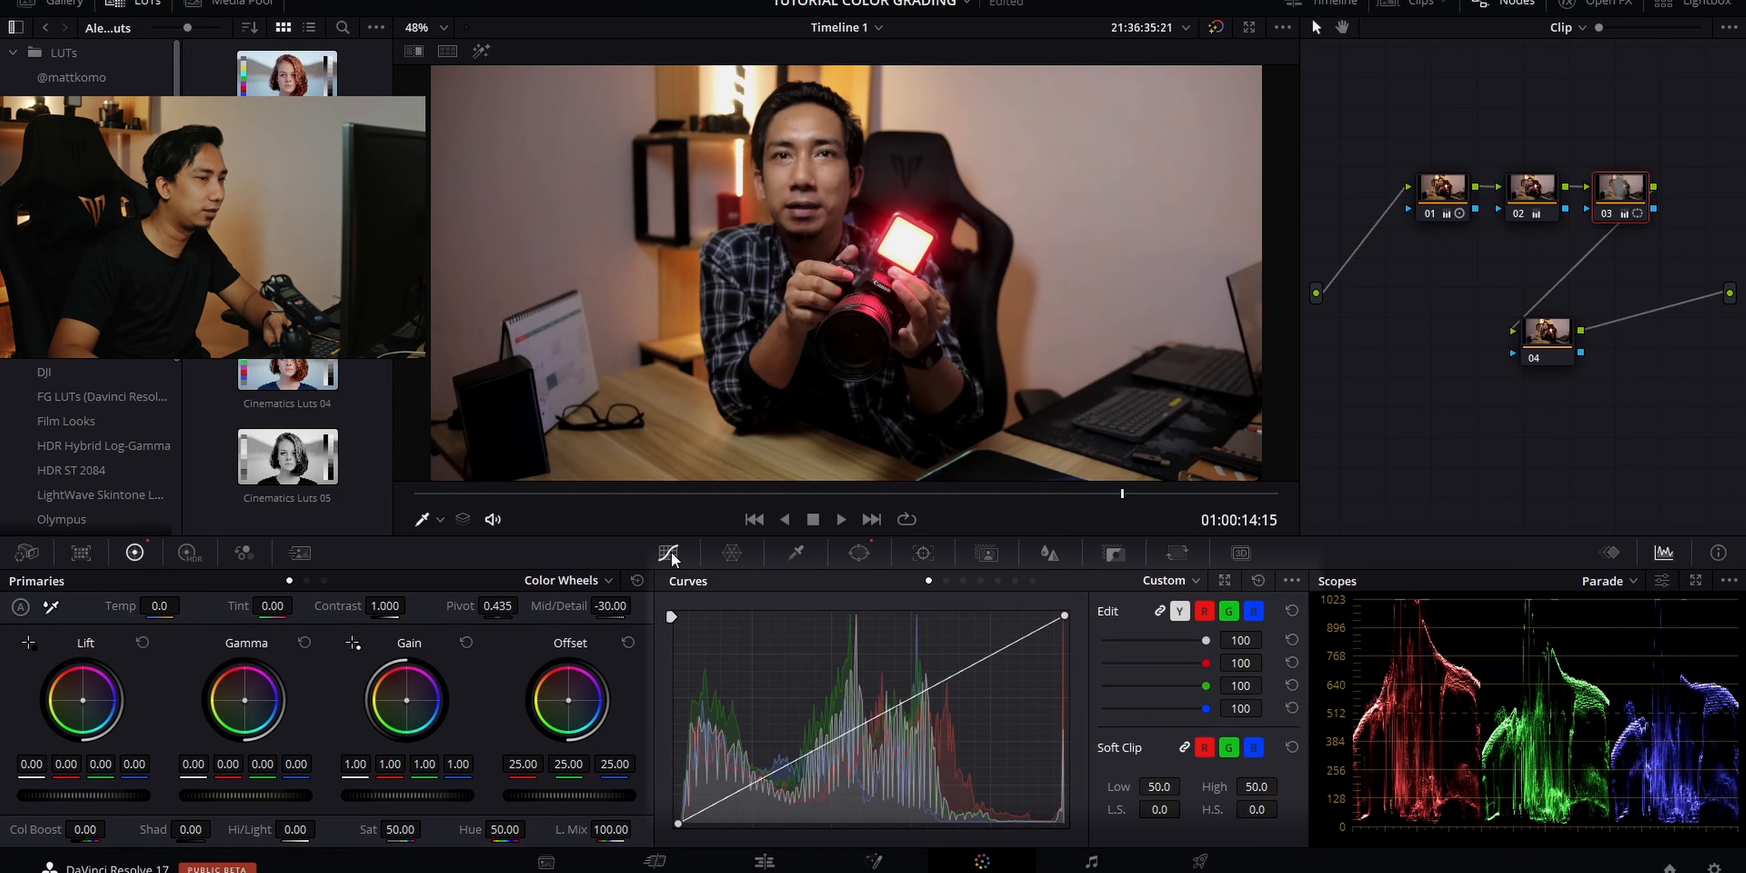
pyautogui.click(843, 732)
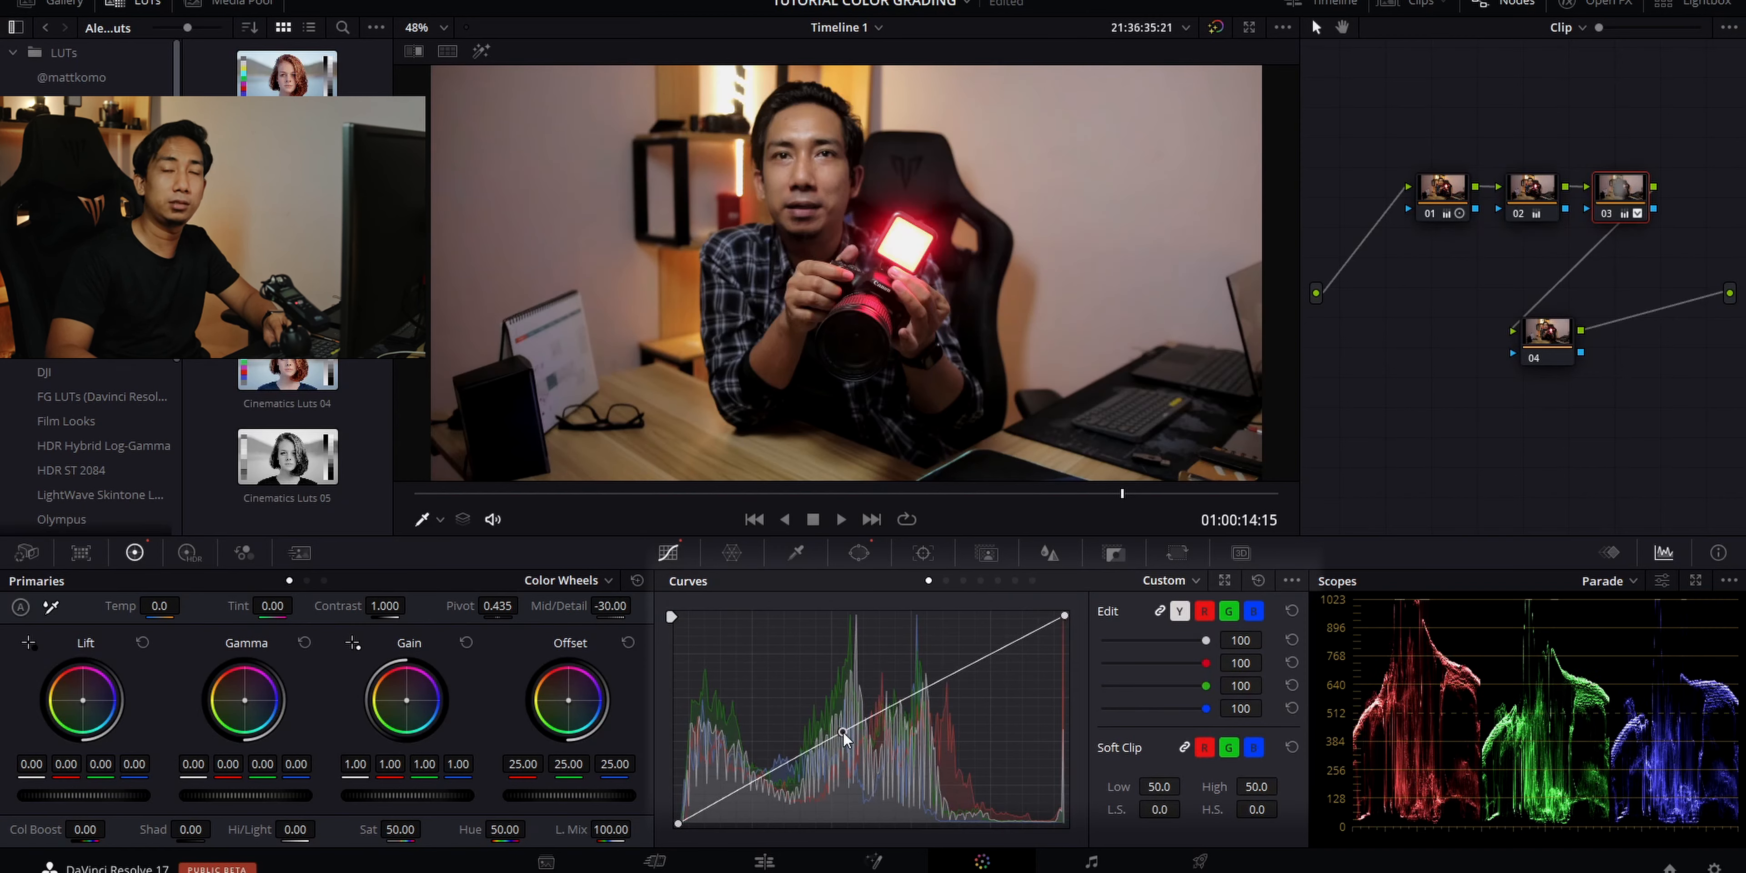
pyautogui.moveTo(843, 731); pyautogui.dragTo(902, 795)
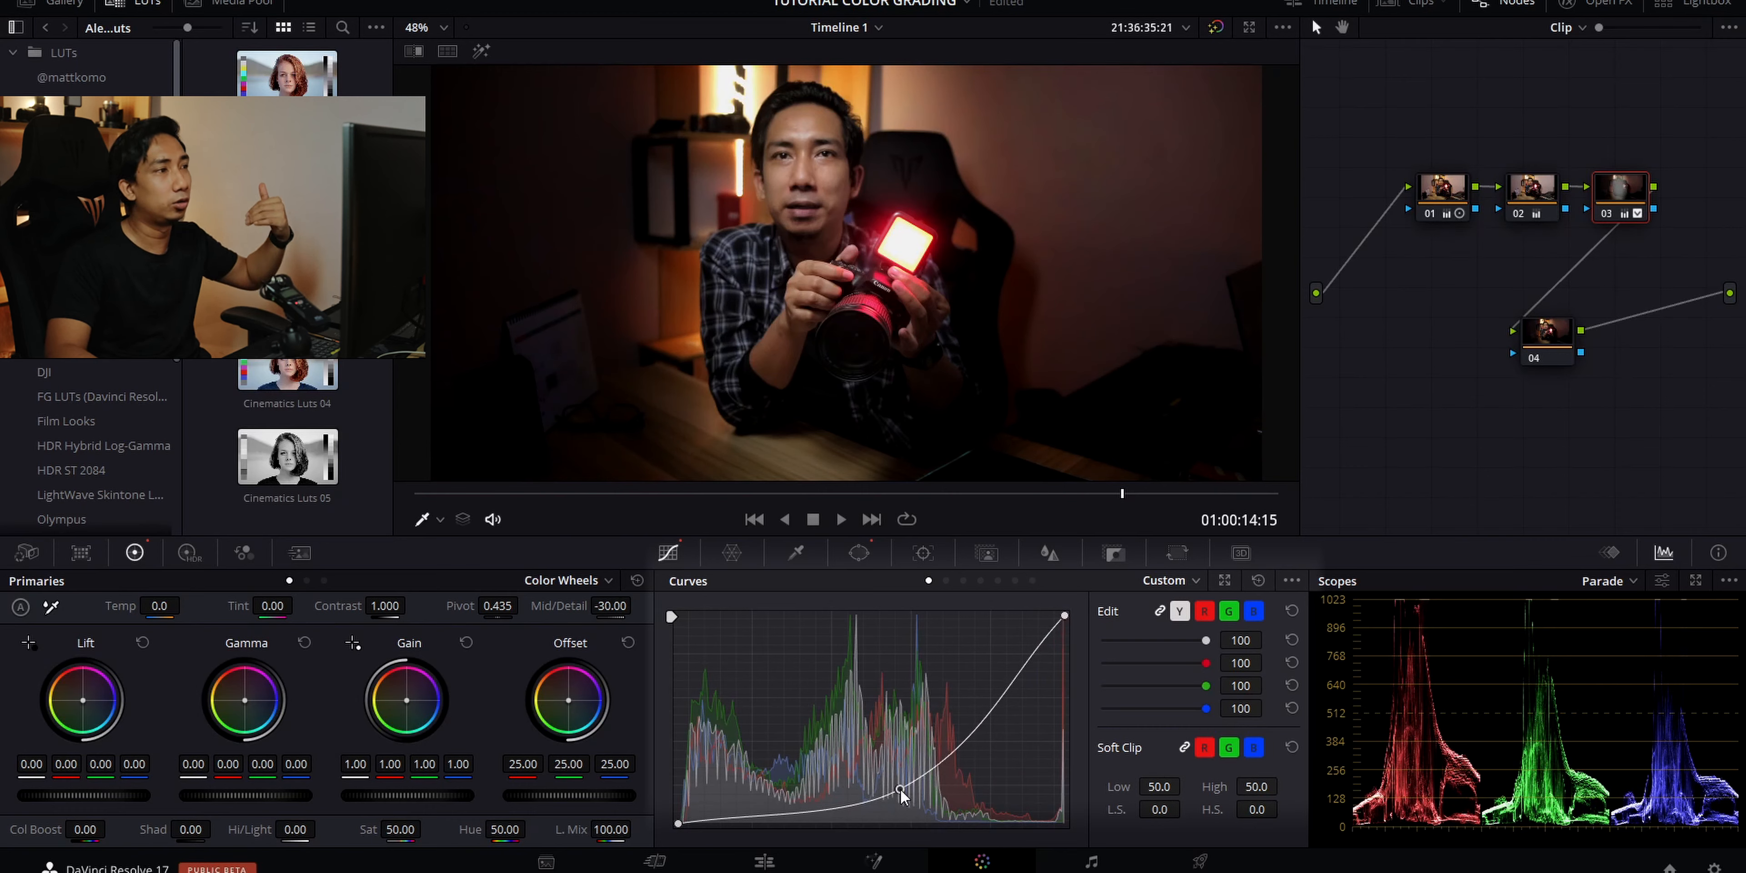
pyautogui.moveTo(901, 794); pyautogui.dragTo(885, 762)
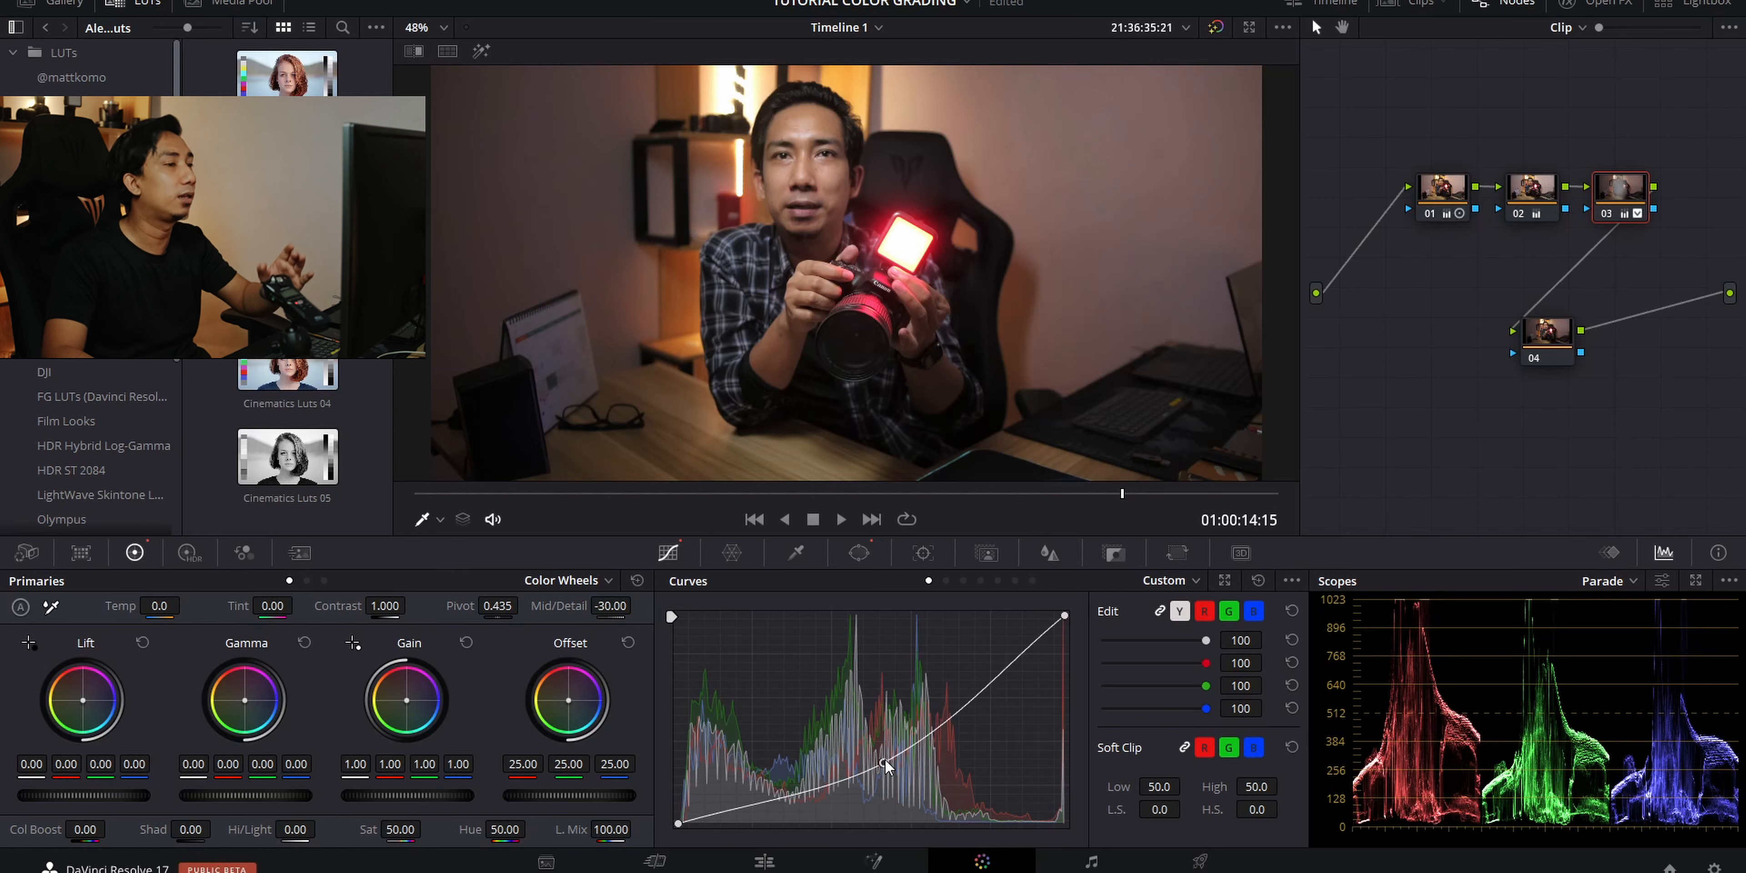
pyautogui.click(1606, 214)
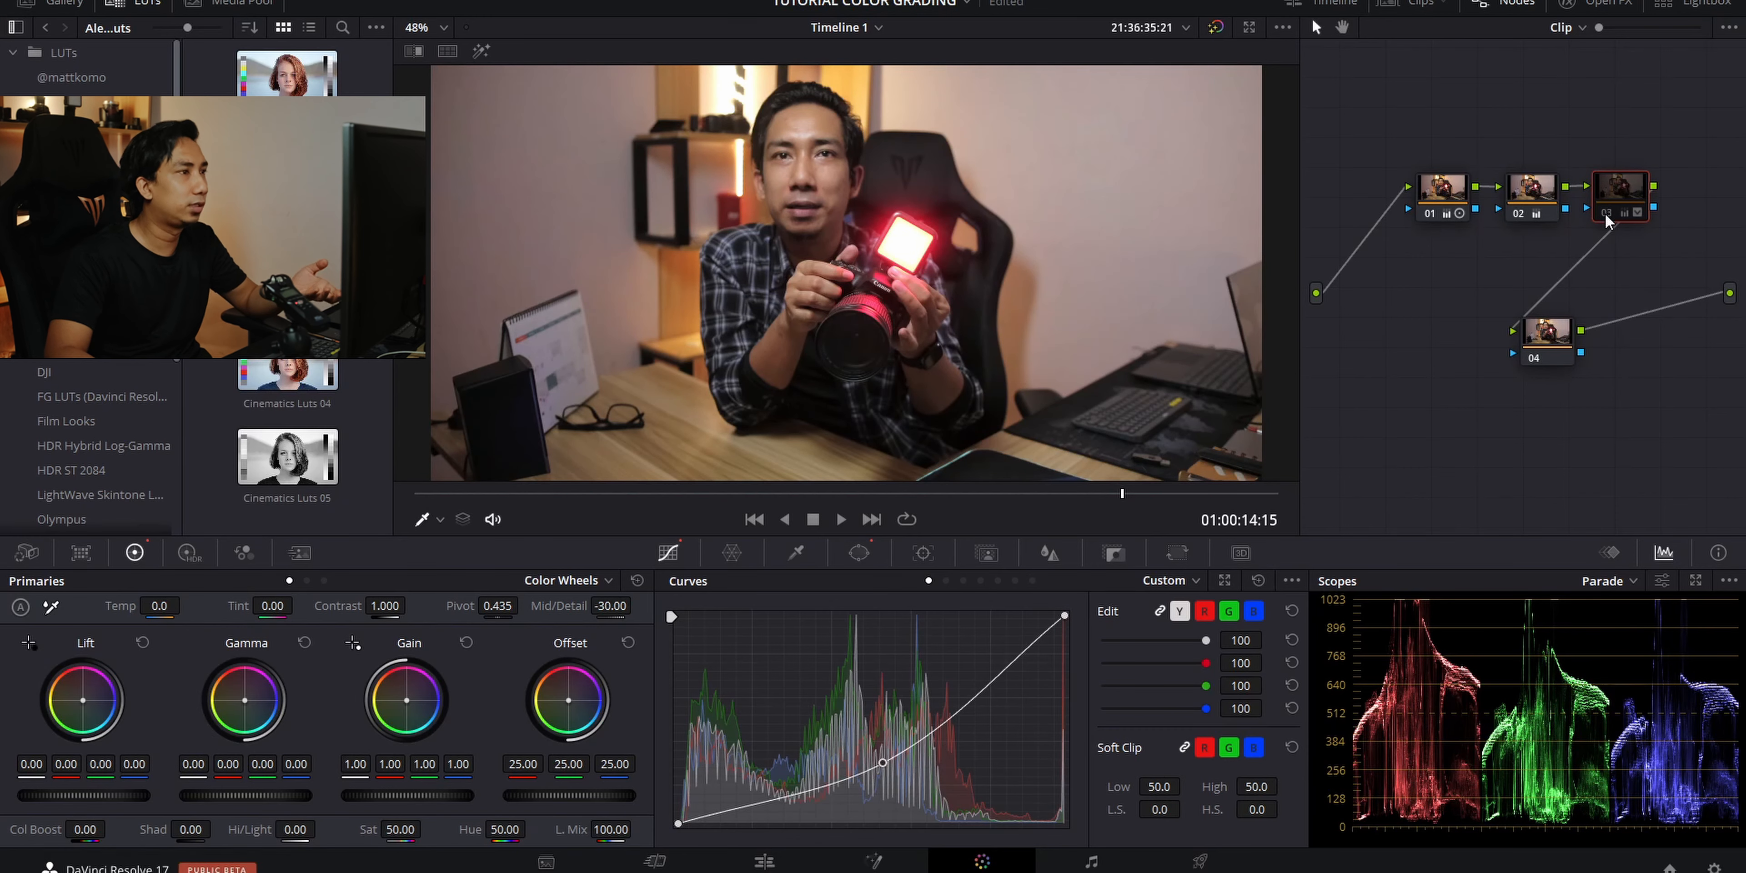
pyautogui.click(1606, 213)
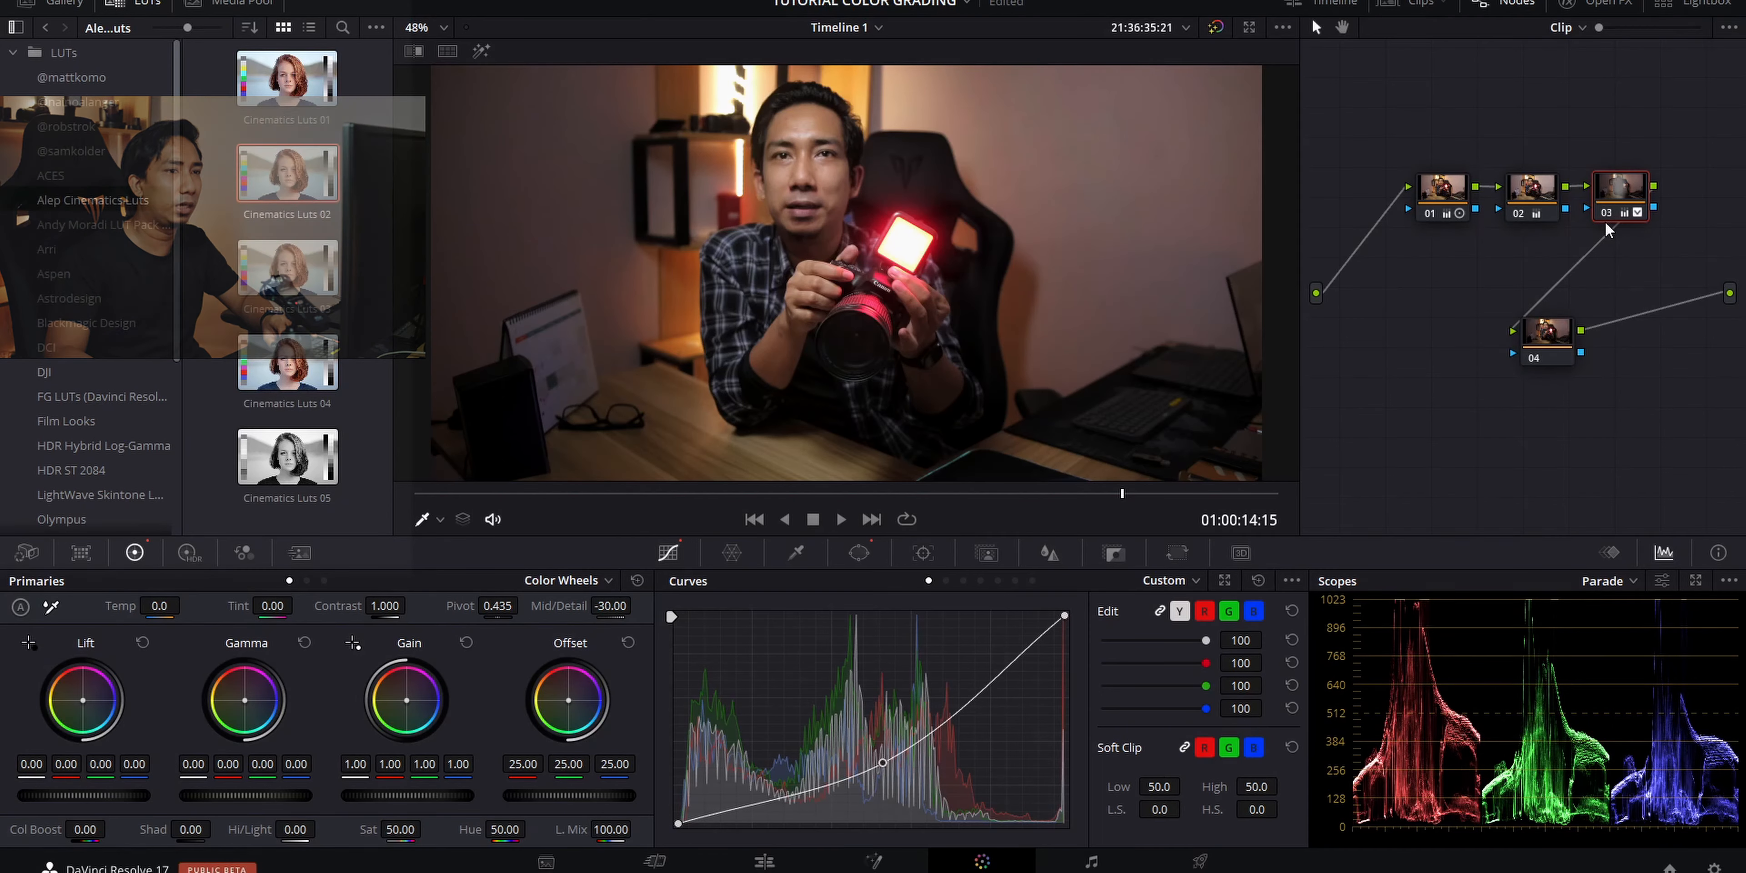
# - Apply the Cinematics Luts 02 LUT to node 04 and set its key output gain to 0.528
pyautogui.click(1557, 333)
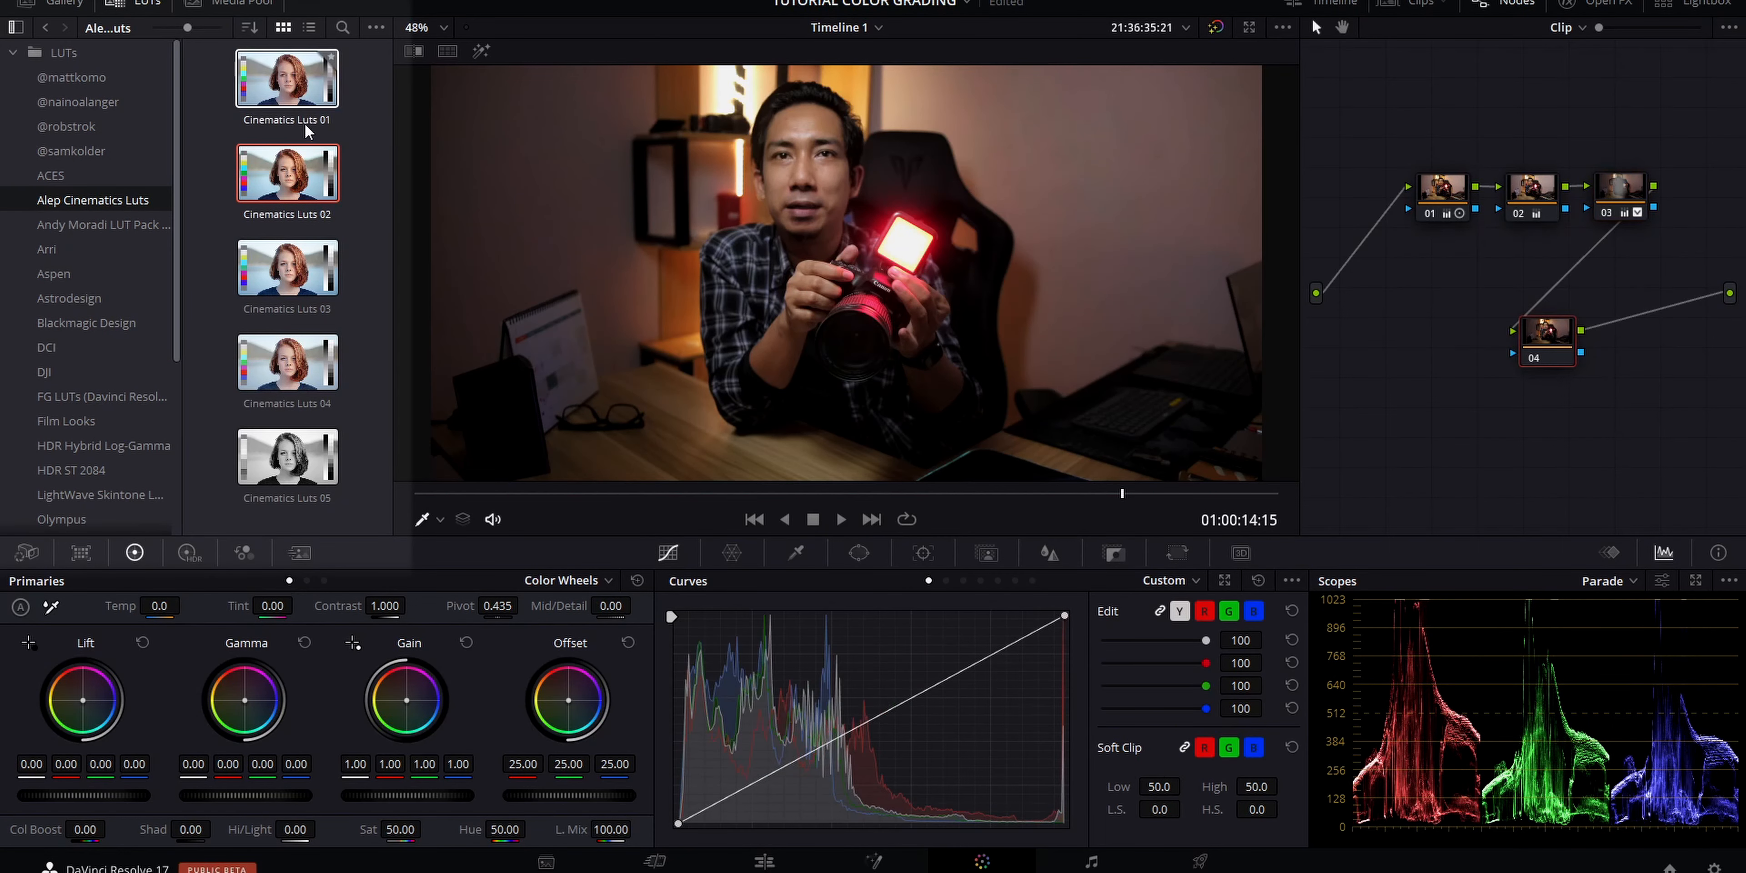
pyautogui.doubleClick(339, 168)
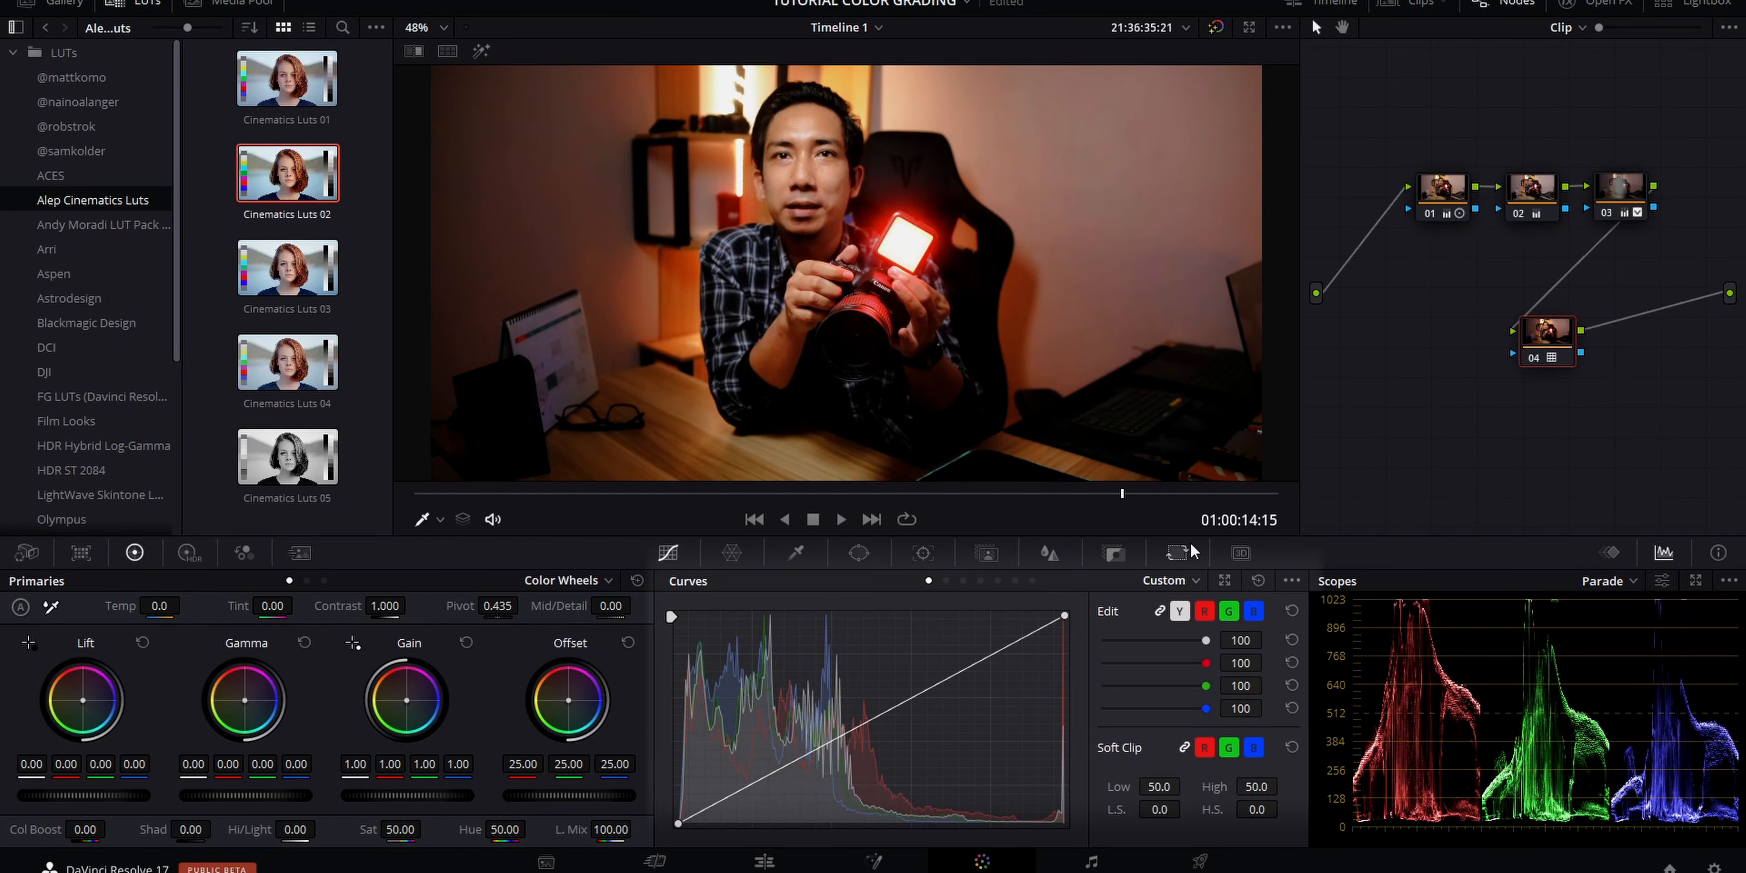
pyautogui.click(1113, 553)
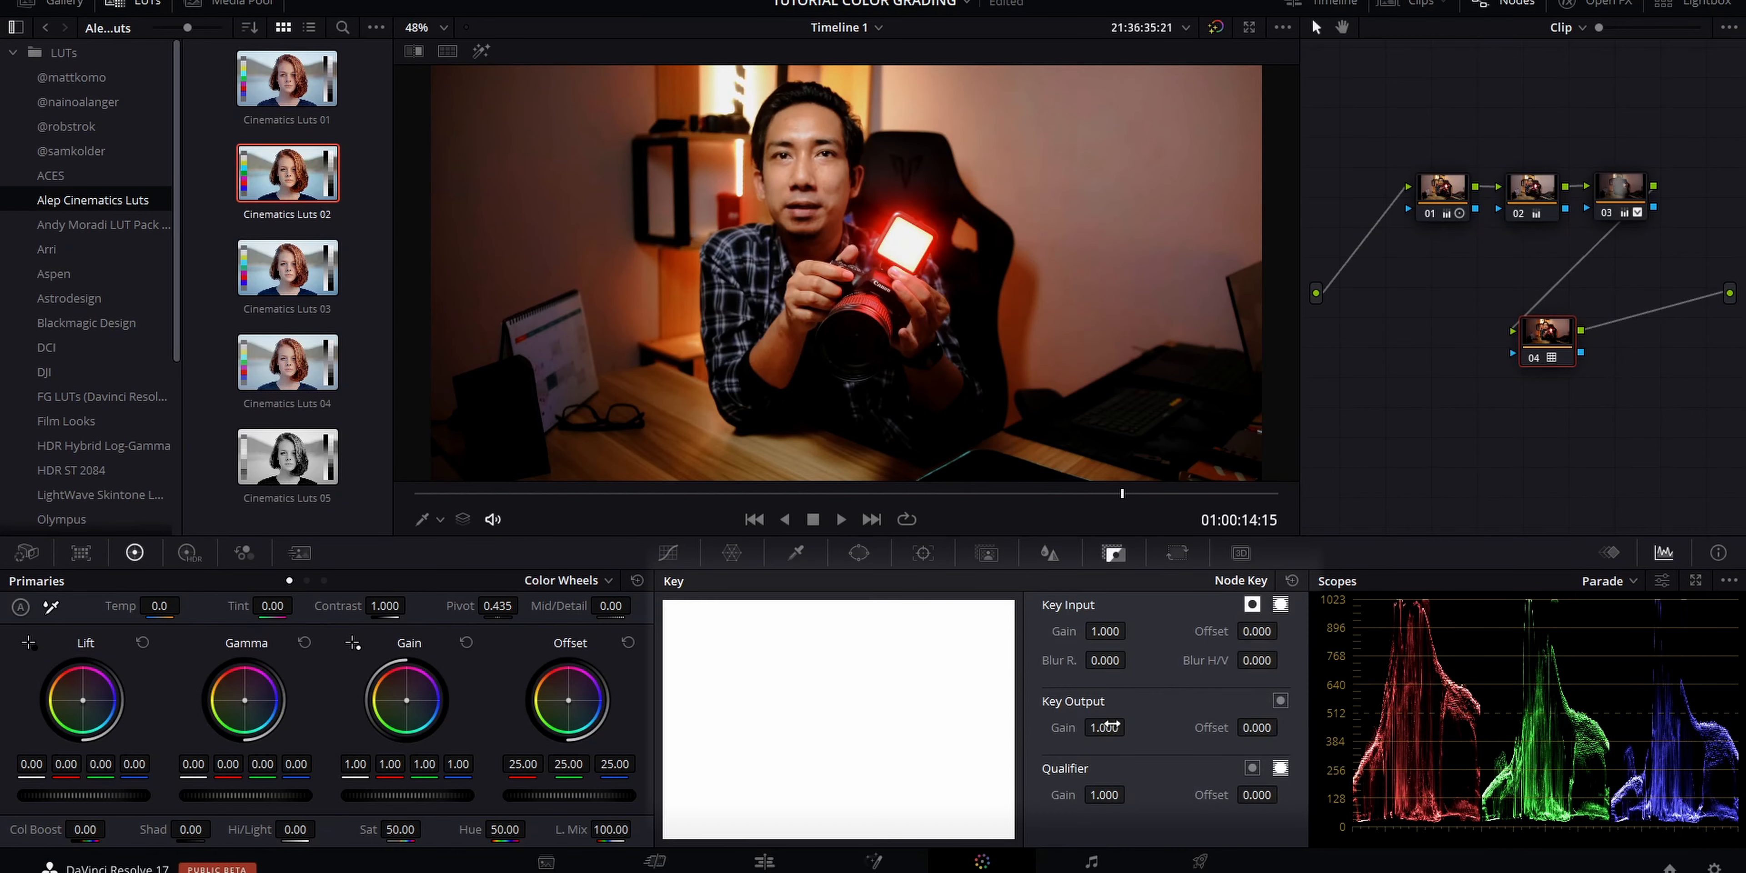
pyautogui.moveTo(1105, 728); pyautogui.dragTo(989, 728)
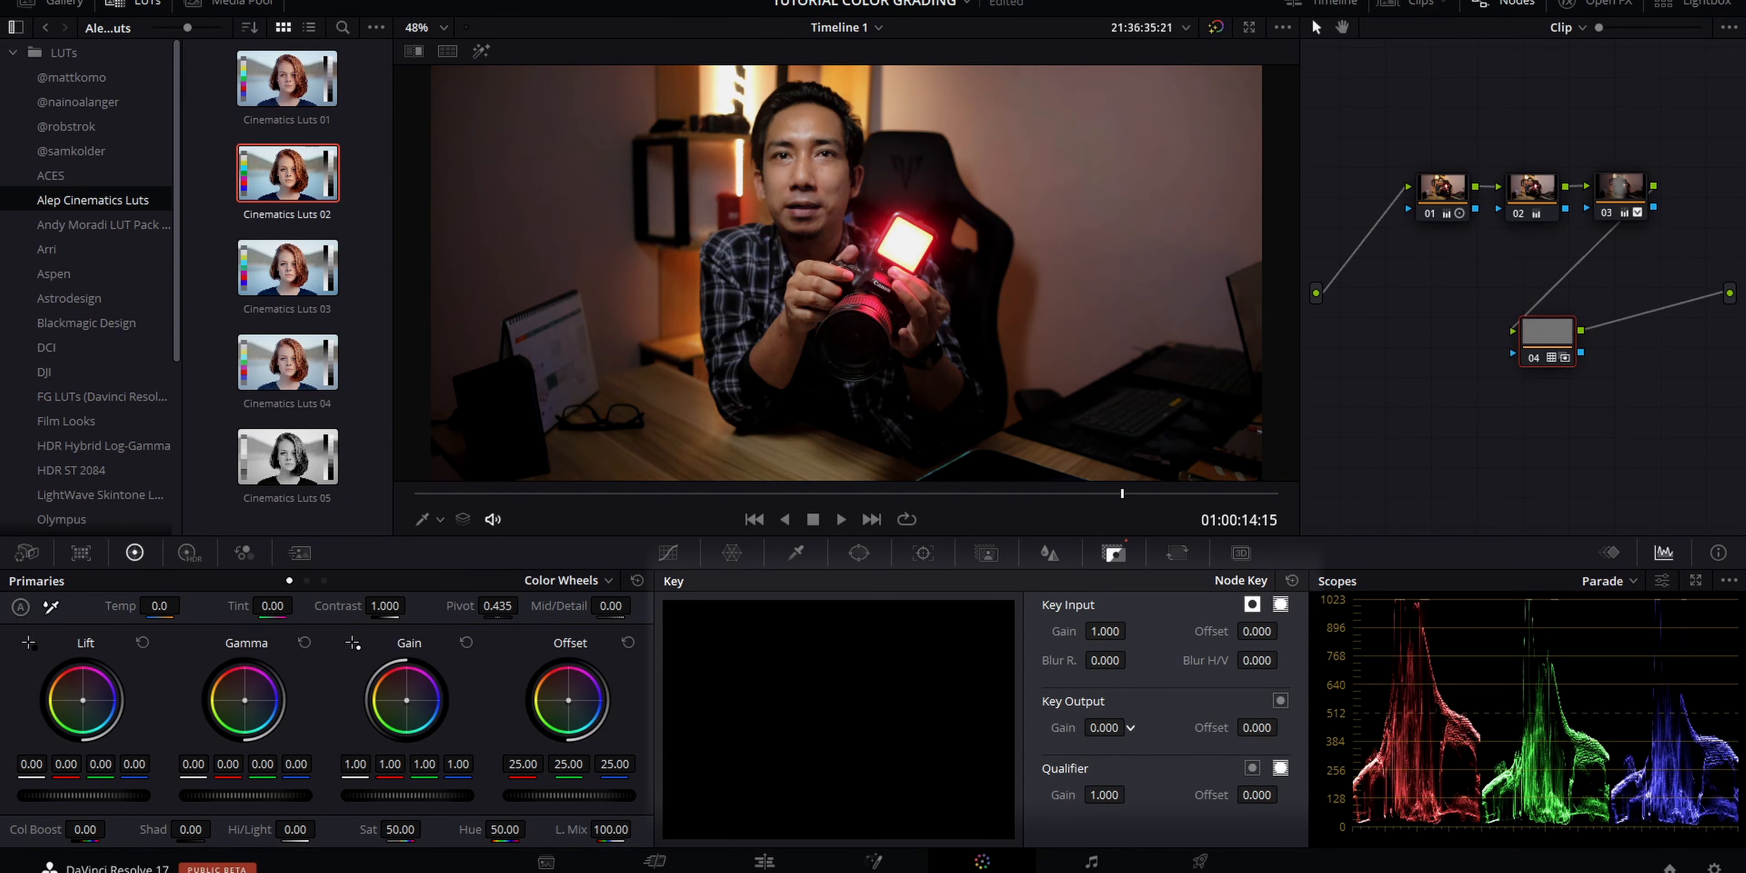
pyautogui.moveTo(1130, 726)
pyautogui.mouseDown()
pyautogui.moveTo(1166, 727)
pyautogui.moveTo(1141, 726)
pyautogui.mouseUp()
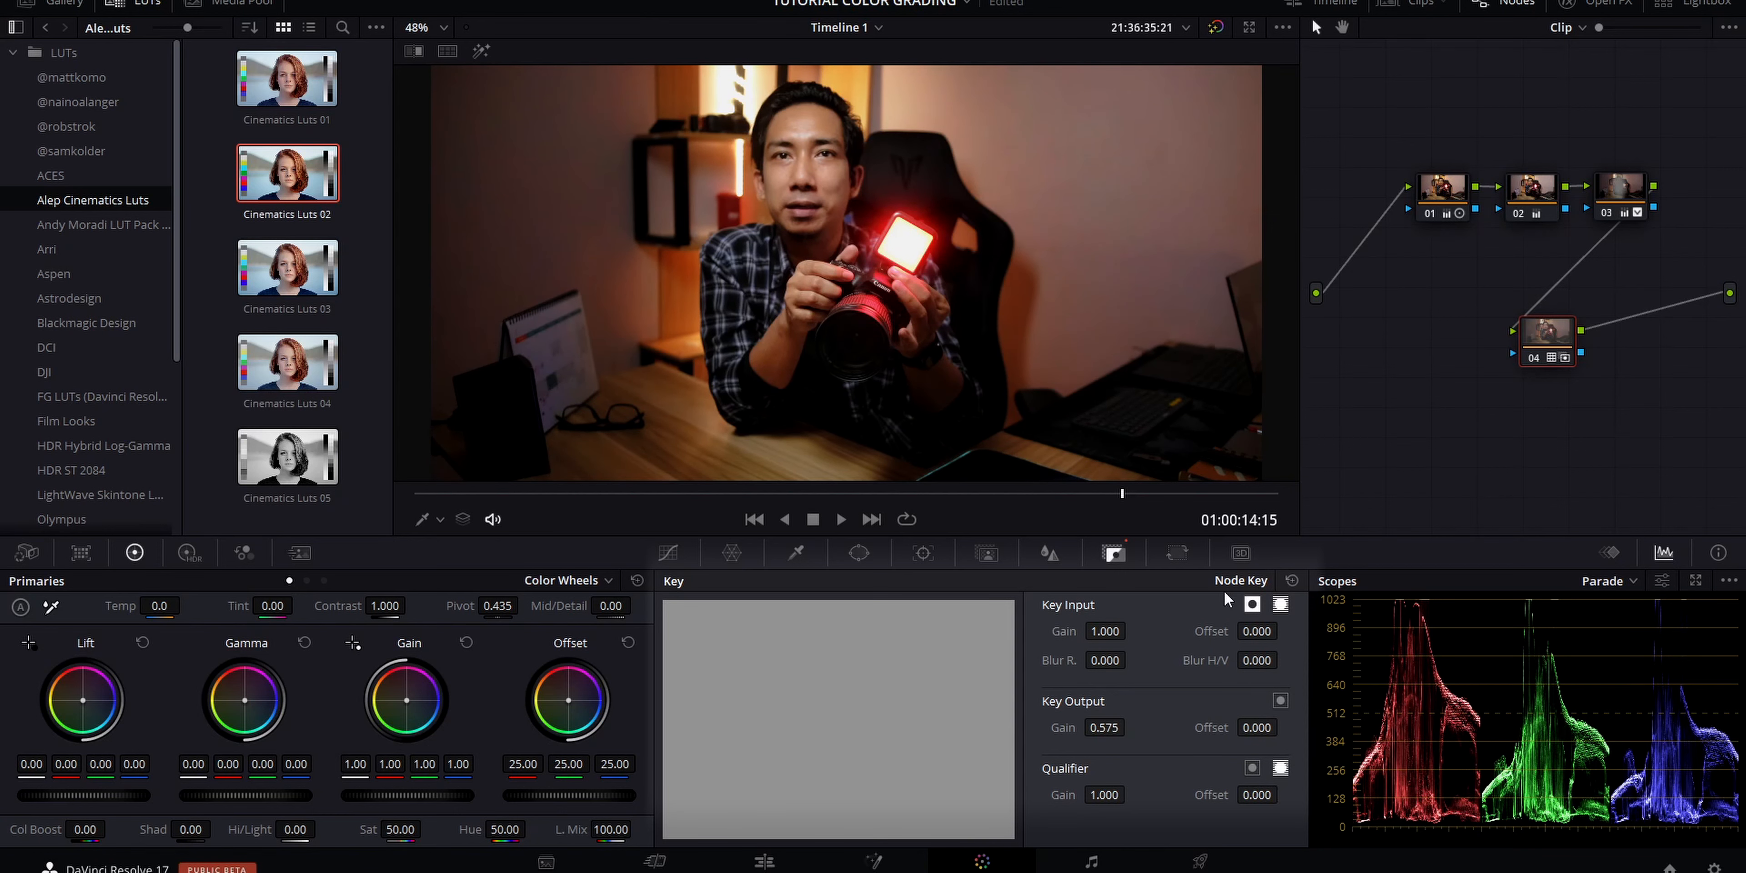
pyautogui.moveTo(1143, 725); pyautogui.dragTo(1128, 727)
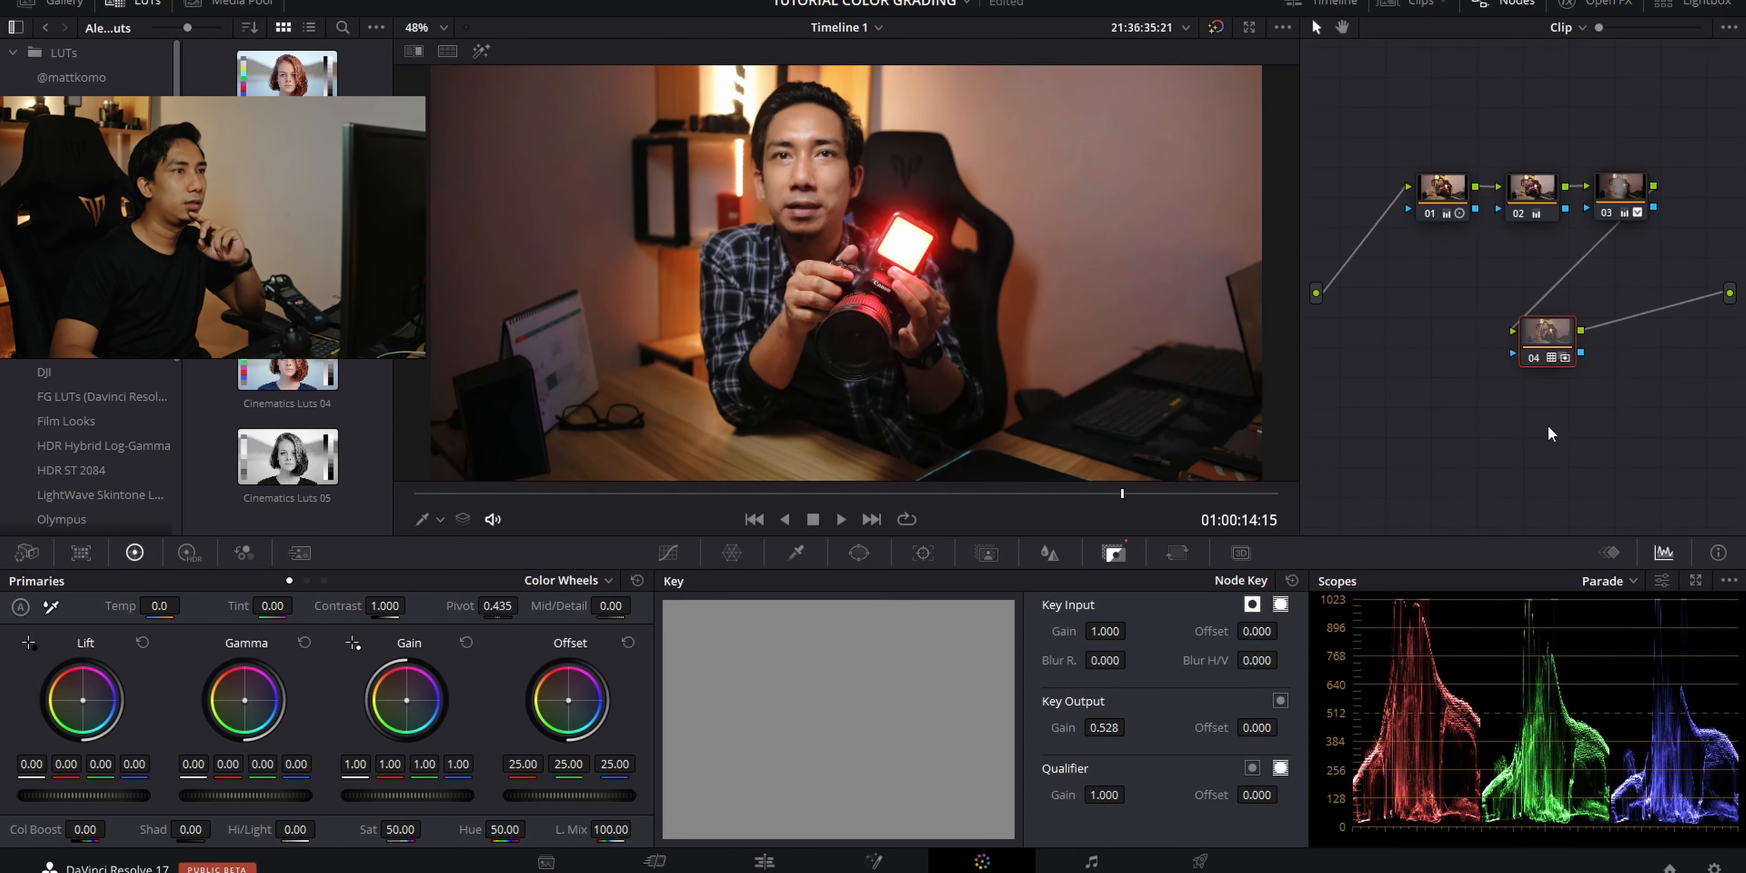
# - Compare the clip with its whole grade bypassed and restored, and with all four nodes disabled and re-enabled one by one from 01 to 04
pyautogui.click(1216, 29)
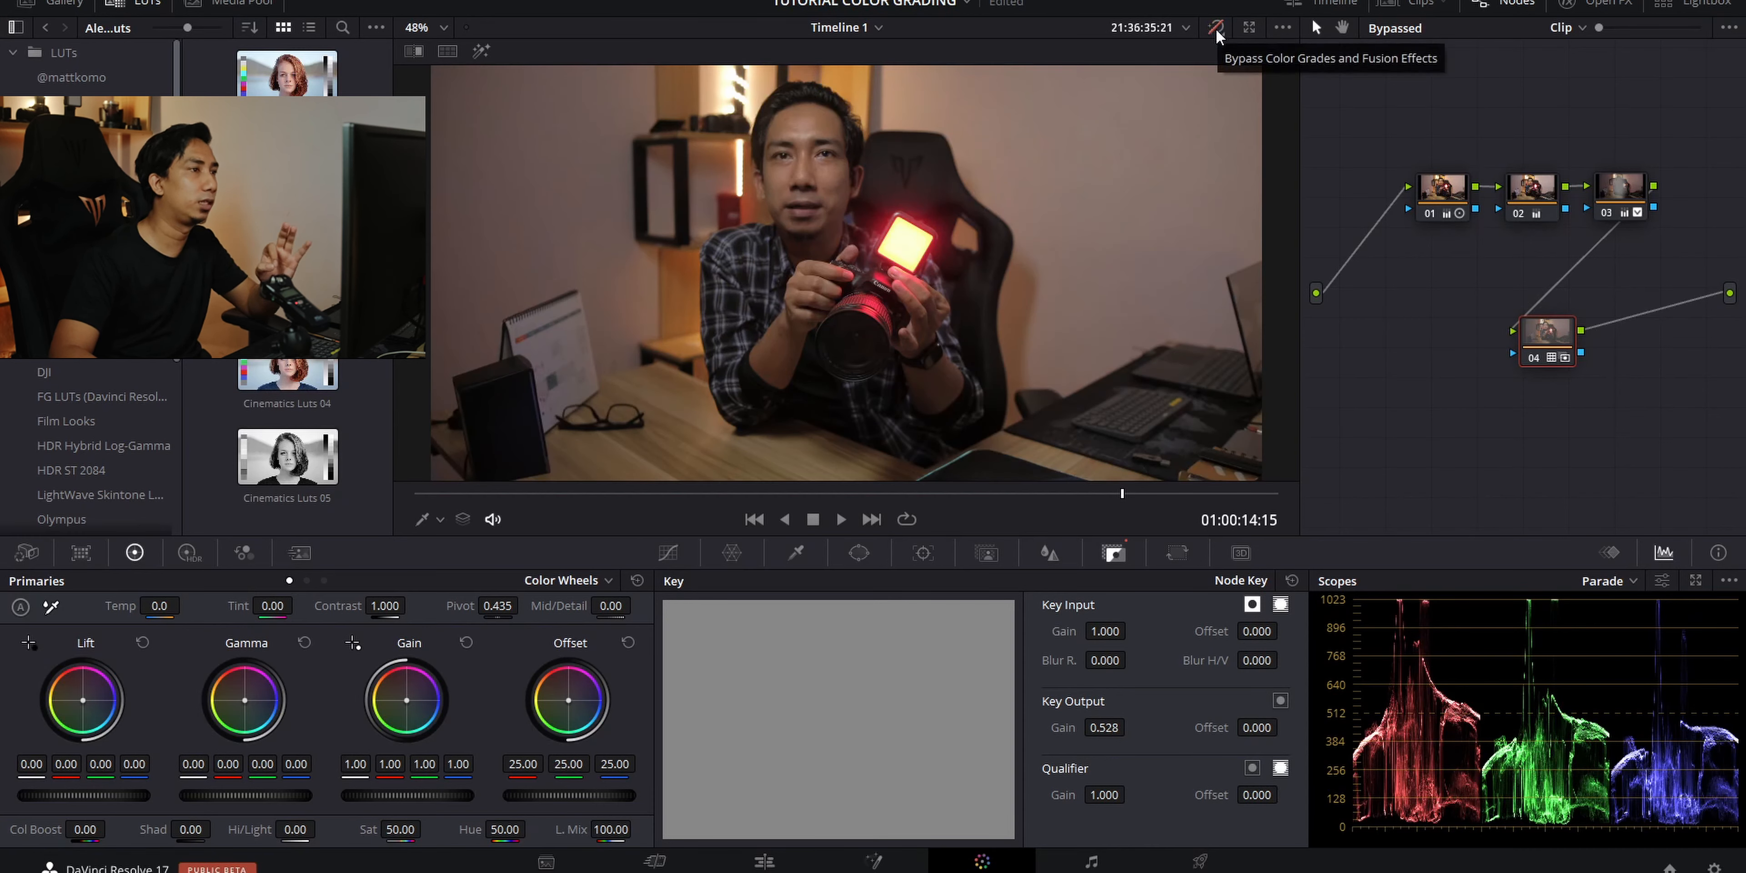
pyautogui.click(1216, 28)
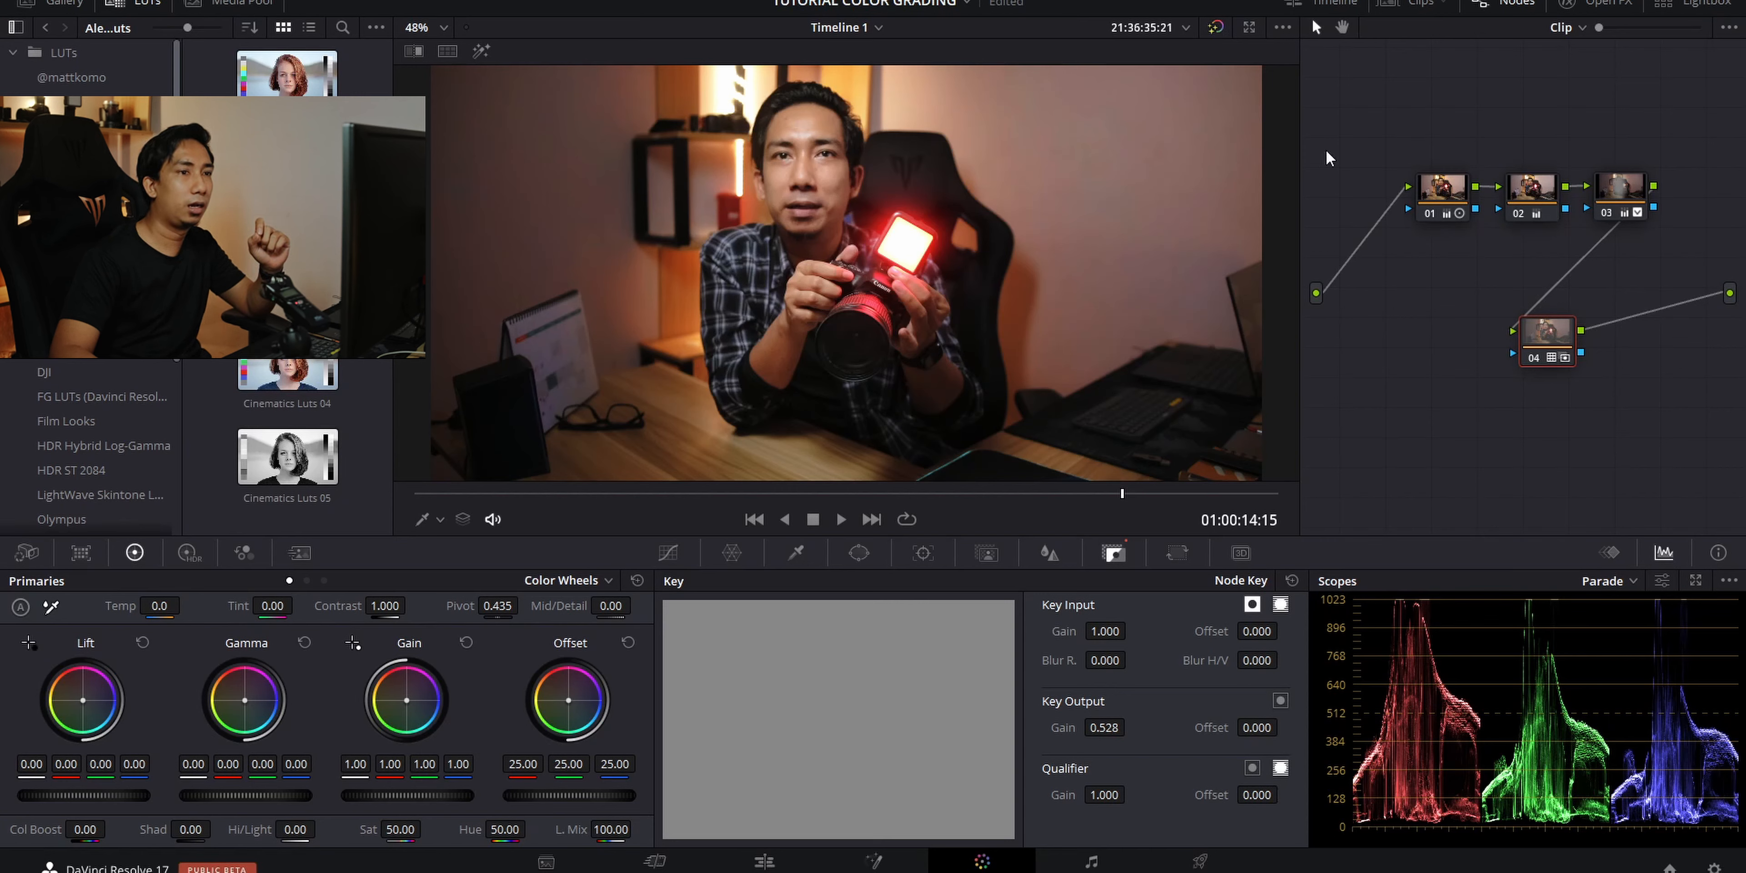
pyautogui.moveTo(1416, 112); pyautogui.dragTo(1664, 380)
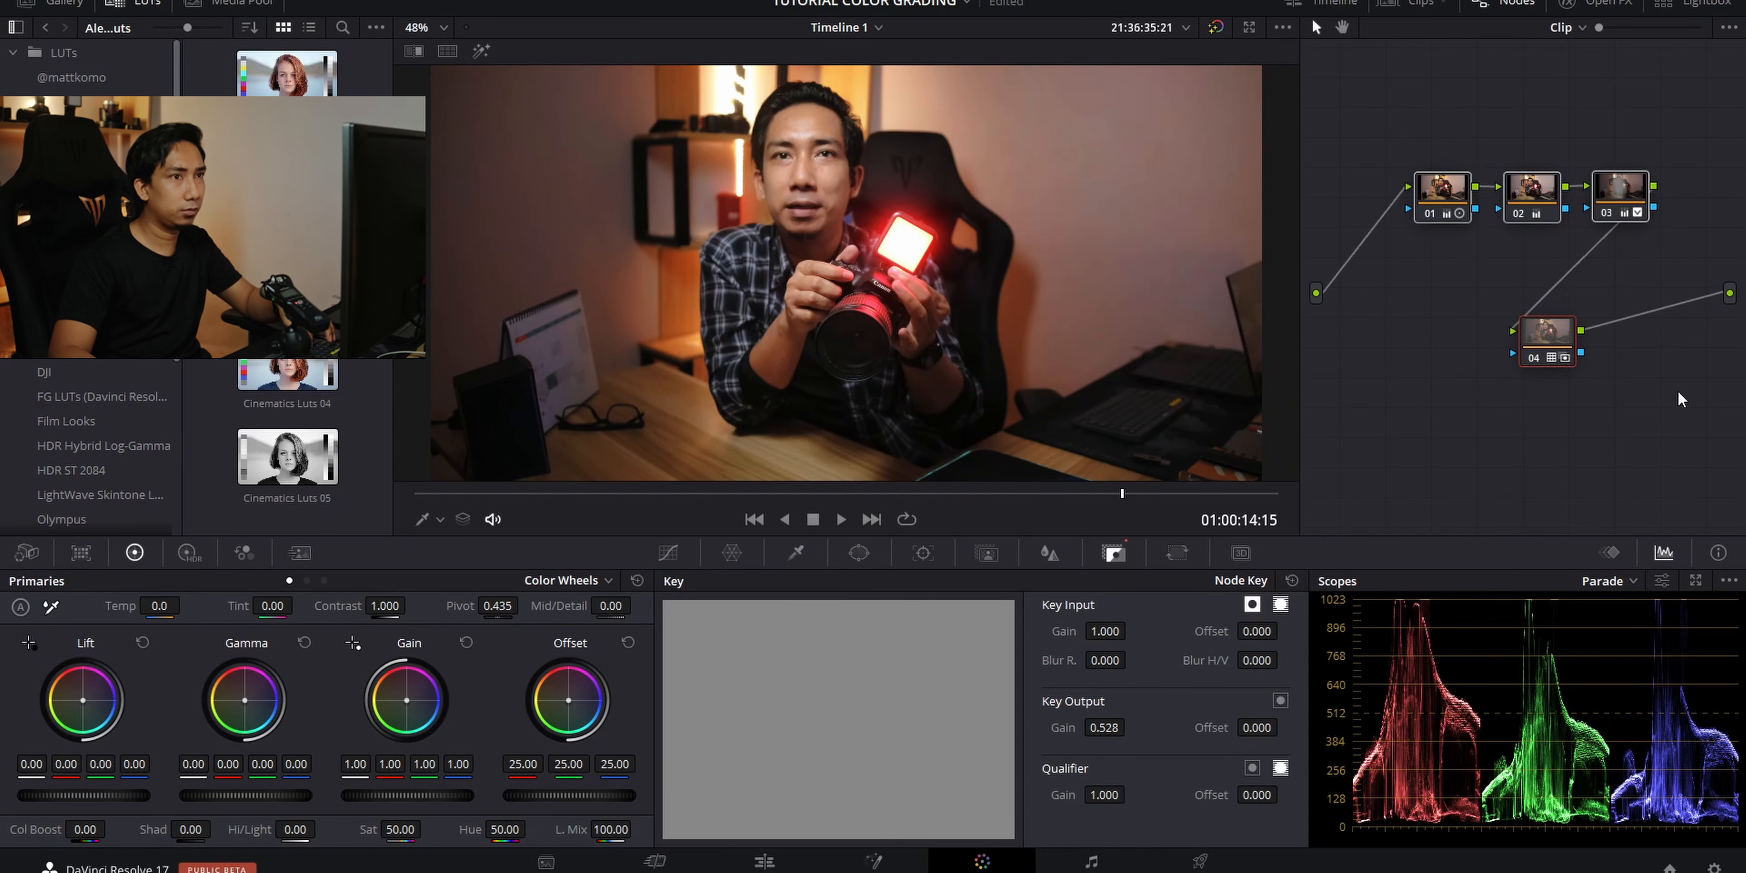
pyautogui.hotkey('ctrl', 'd')
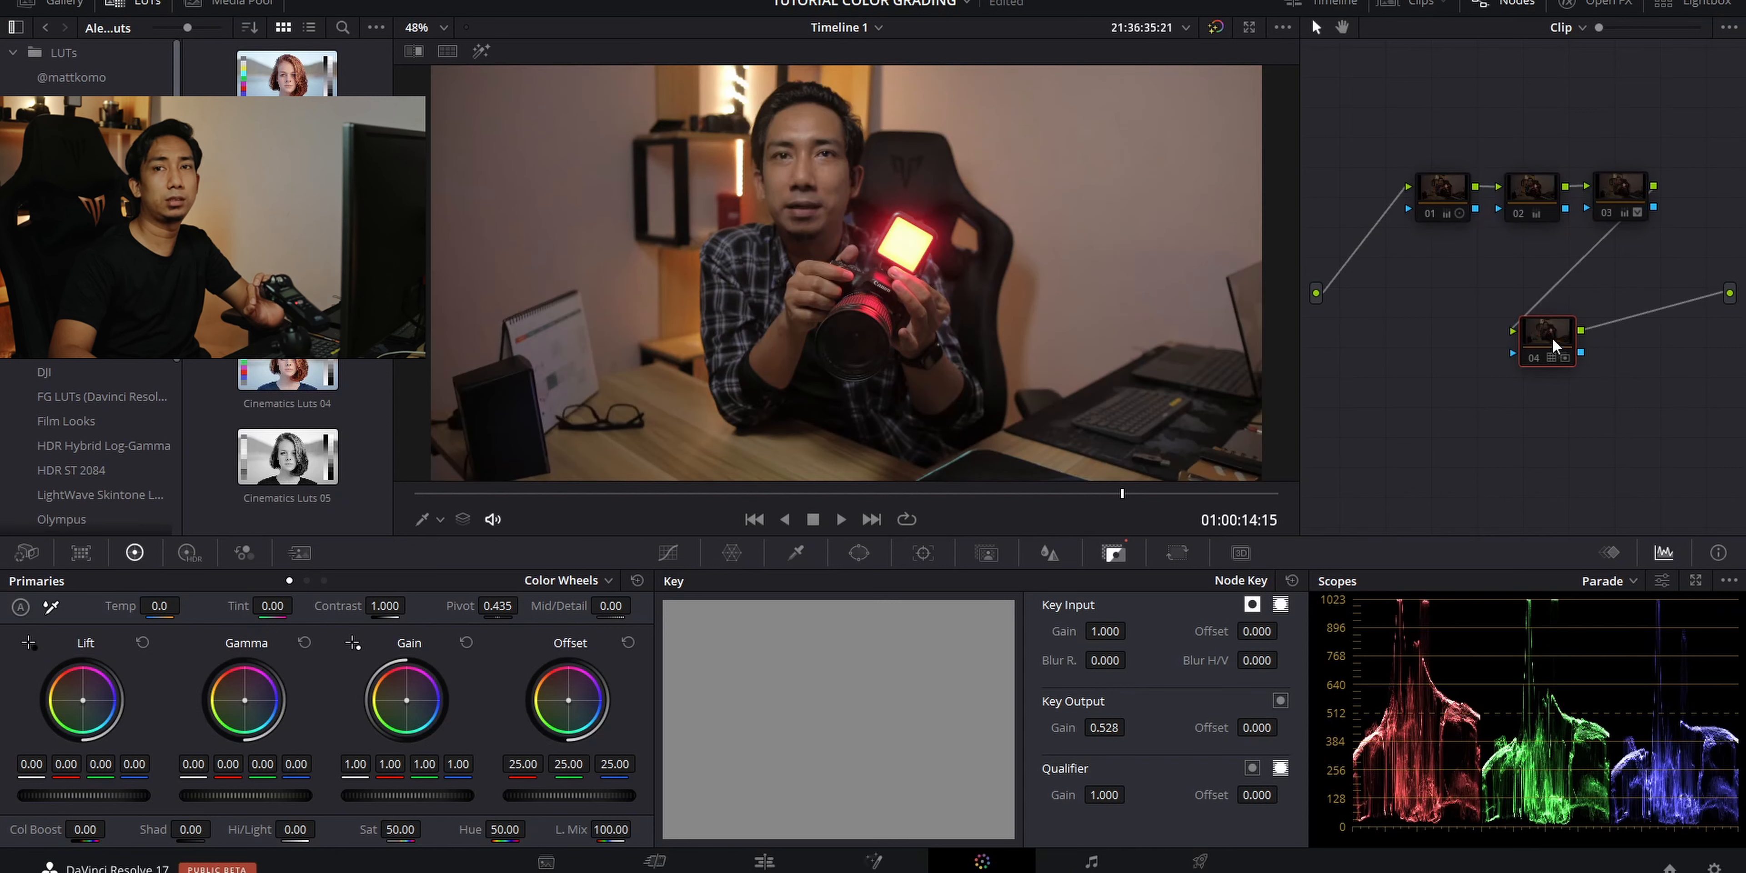
pyautogui.click(1434, 212)
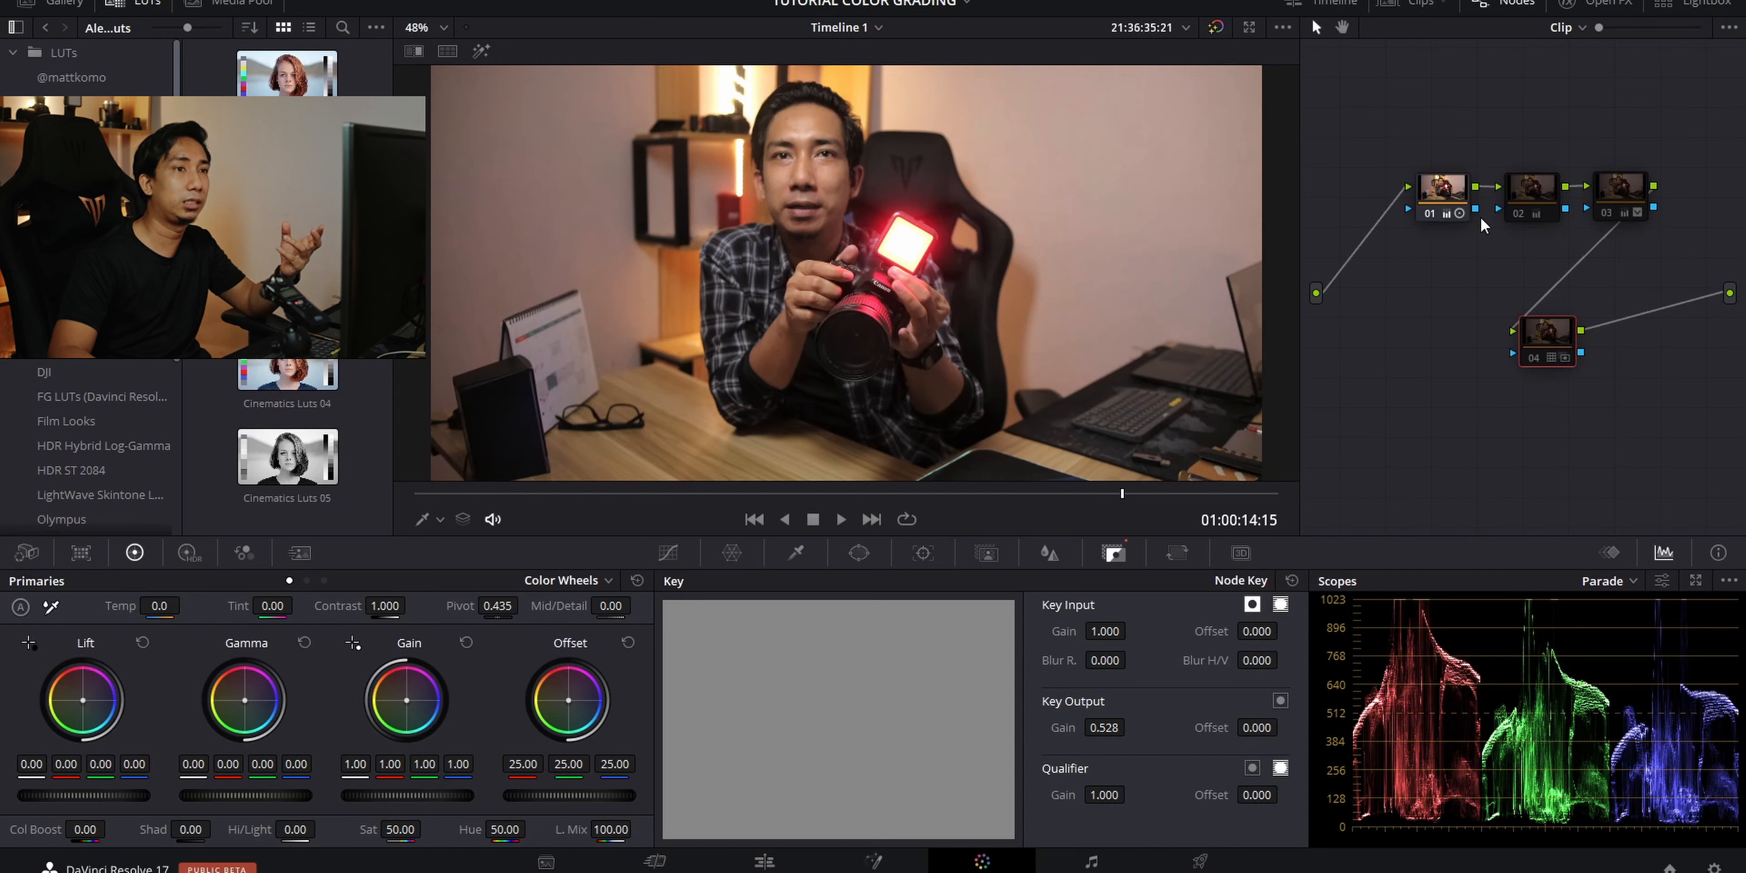
pyautogui.click(1519, 210)
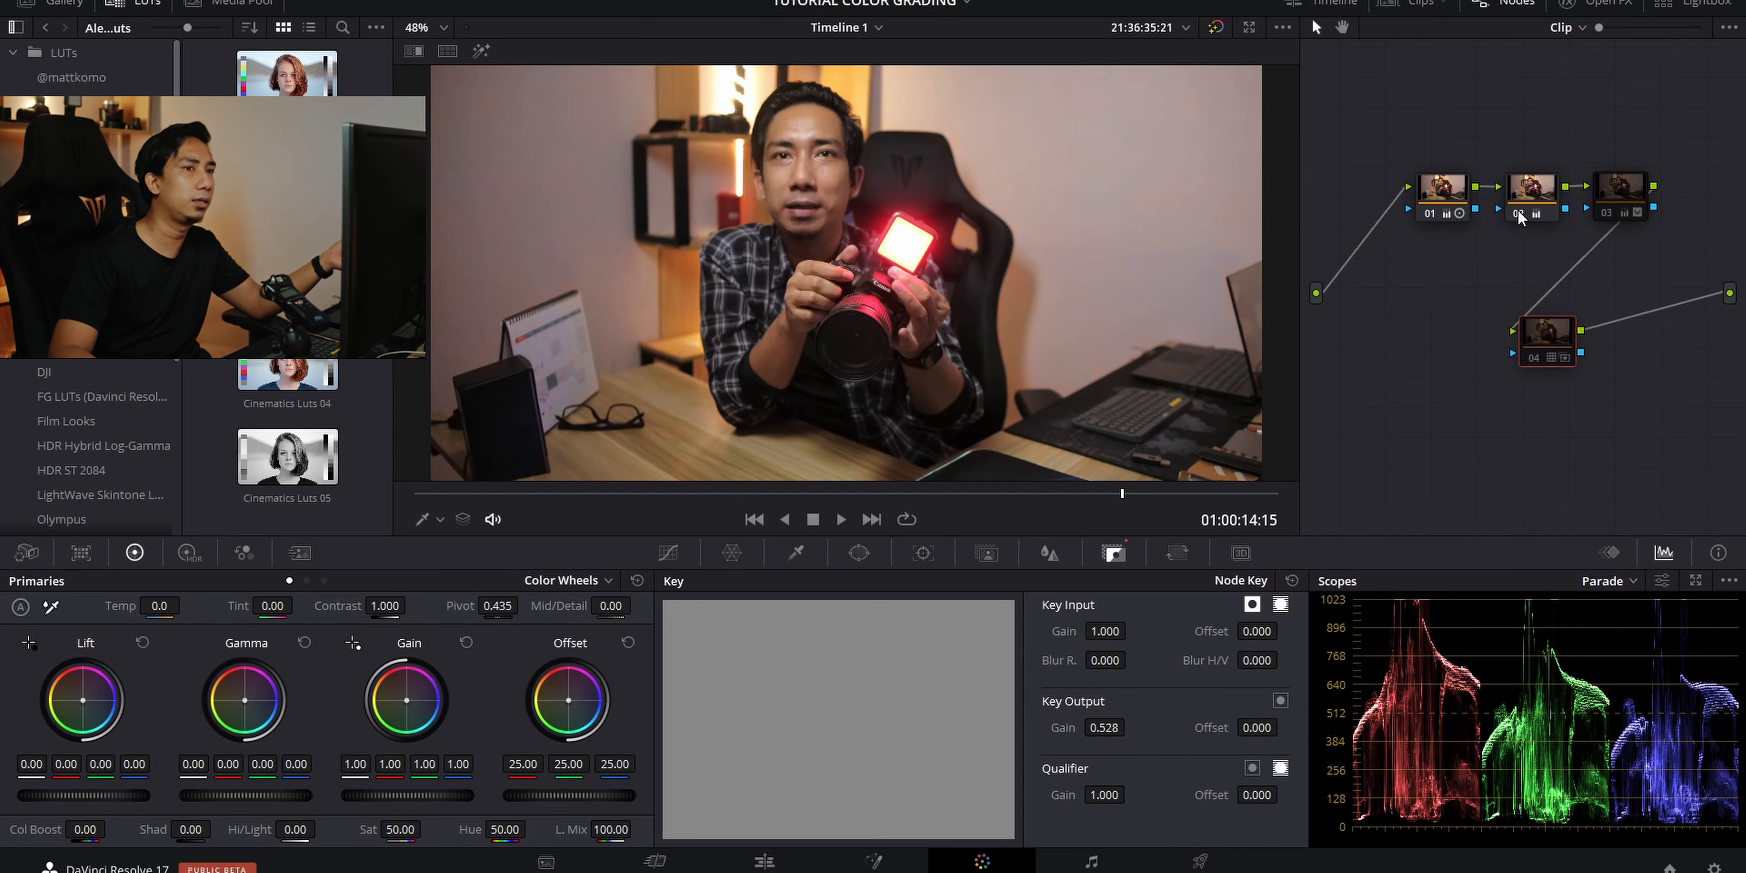
pyautogui.click(1519, 210)
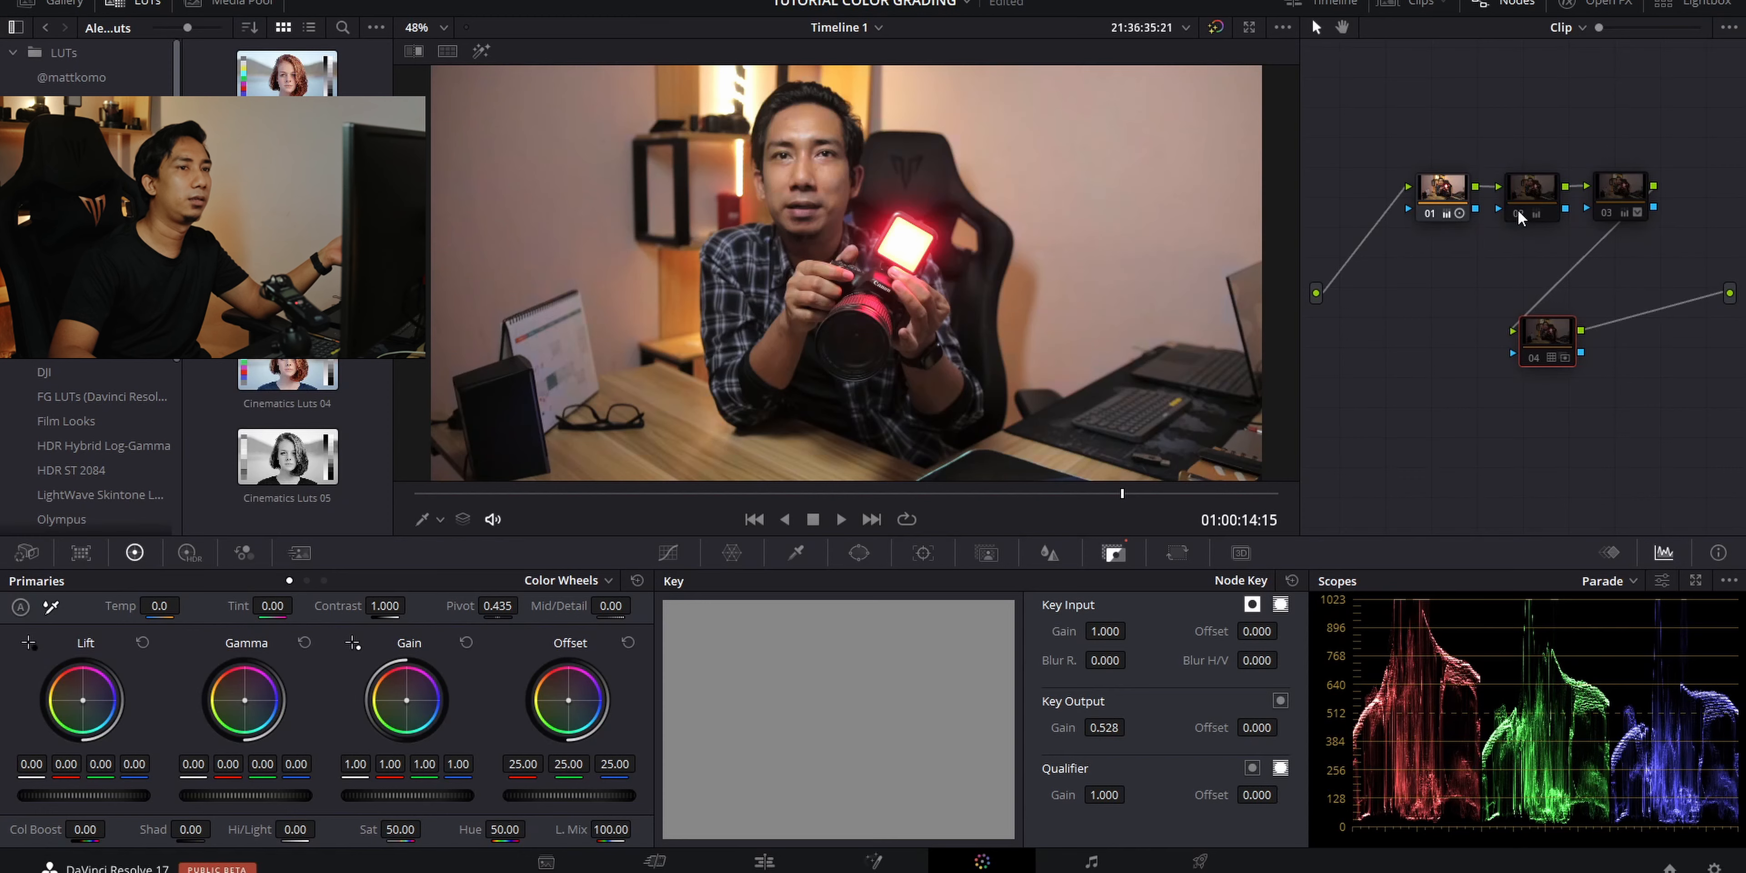
pyautogui.click(1606, 210)
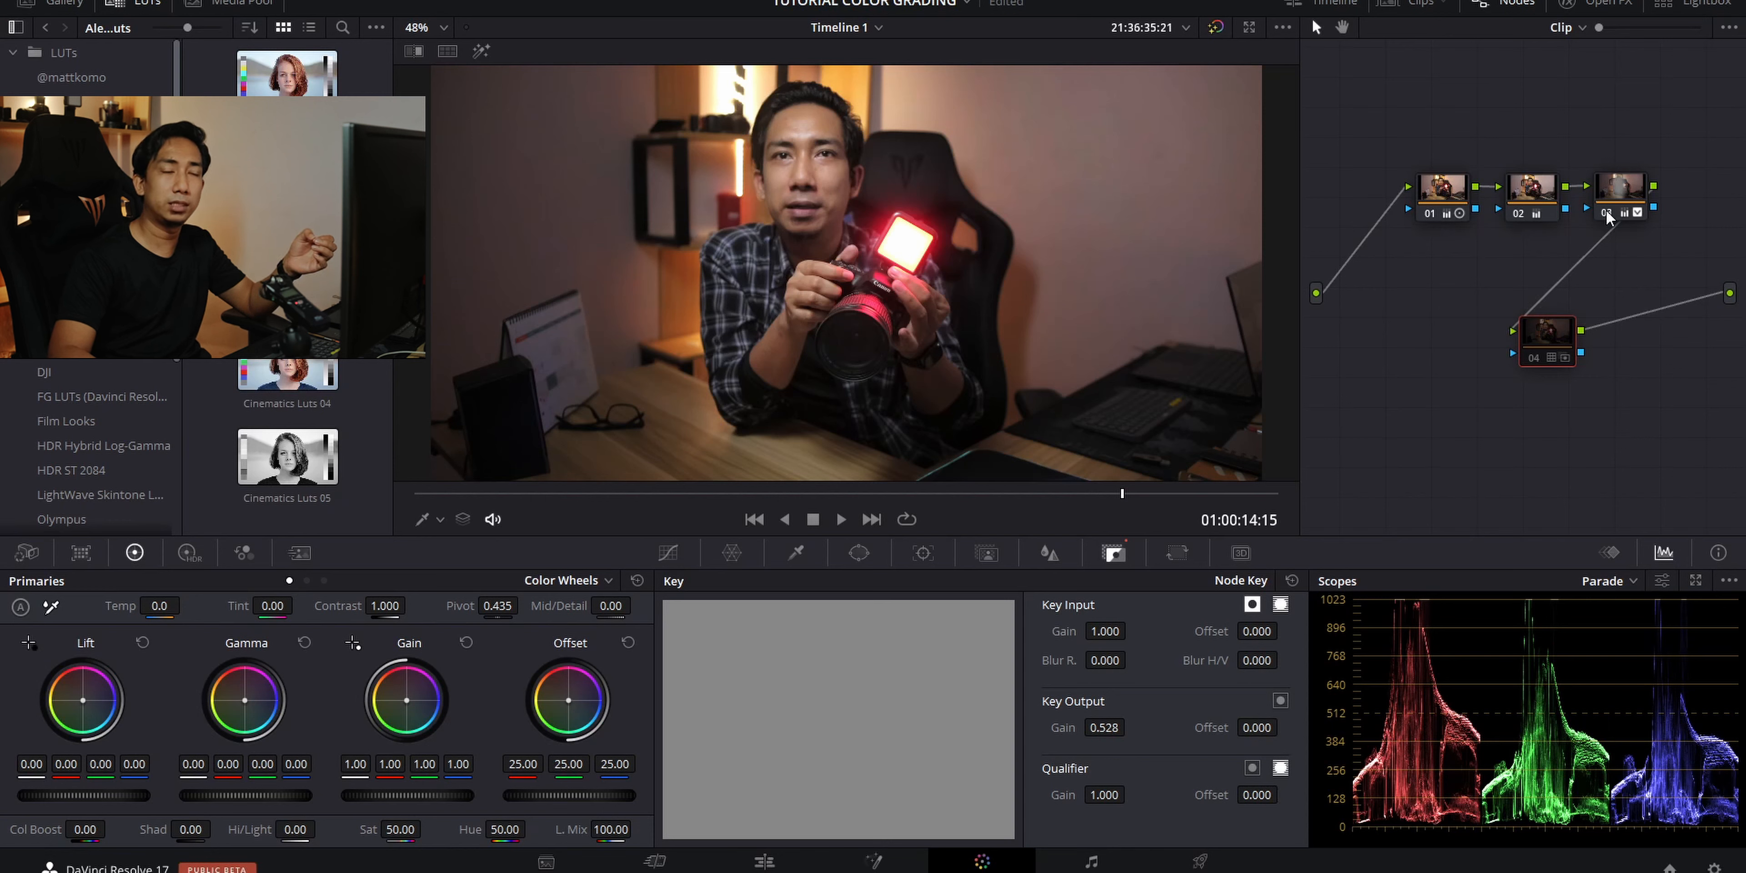
pyautogui.click(1531, 356)
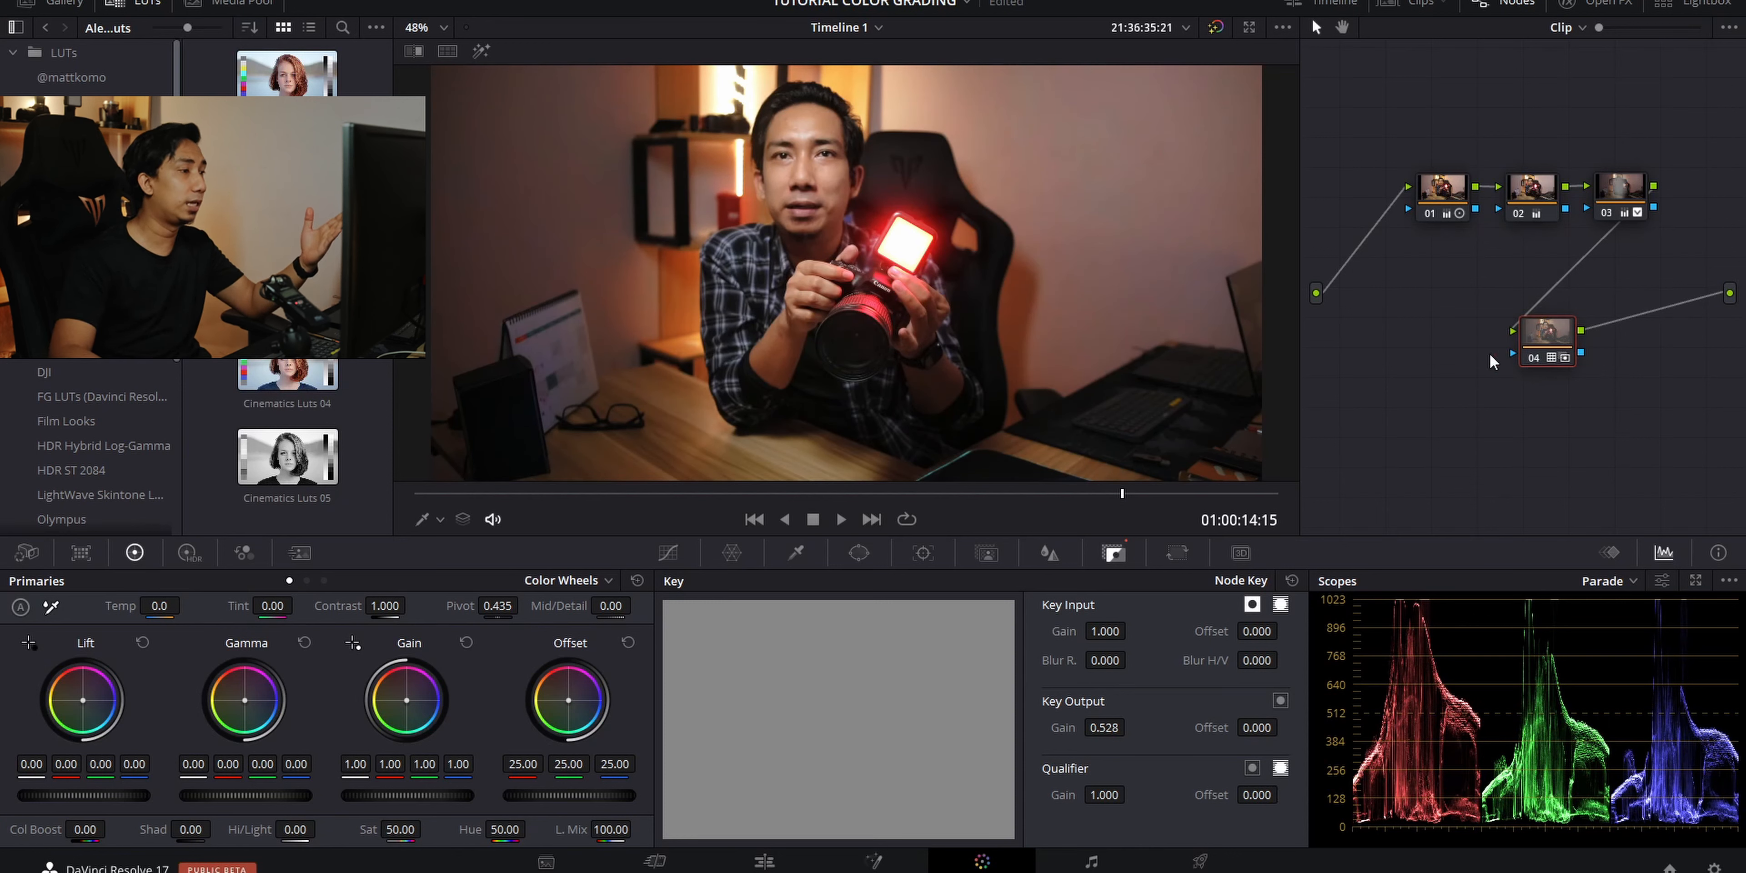
# - Apply clip 03's grade to clip 04, with the frame at 01:00:19:20 in view, and hide the clip thumbnails
pyautogui.click(1420, 5)
pyautogui.click(456, 473)
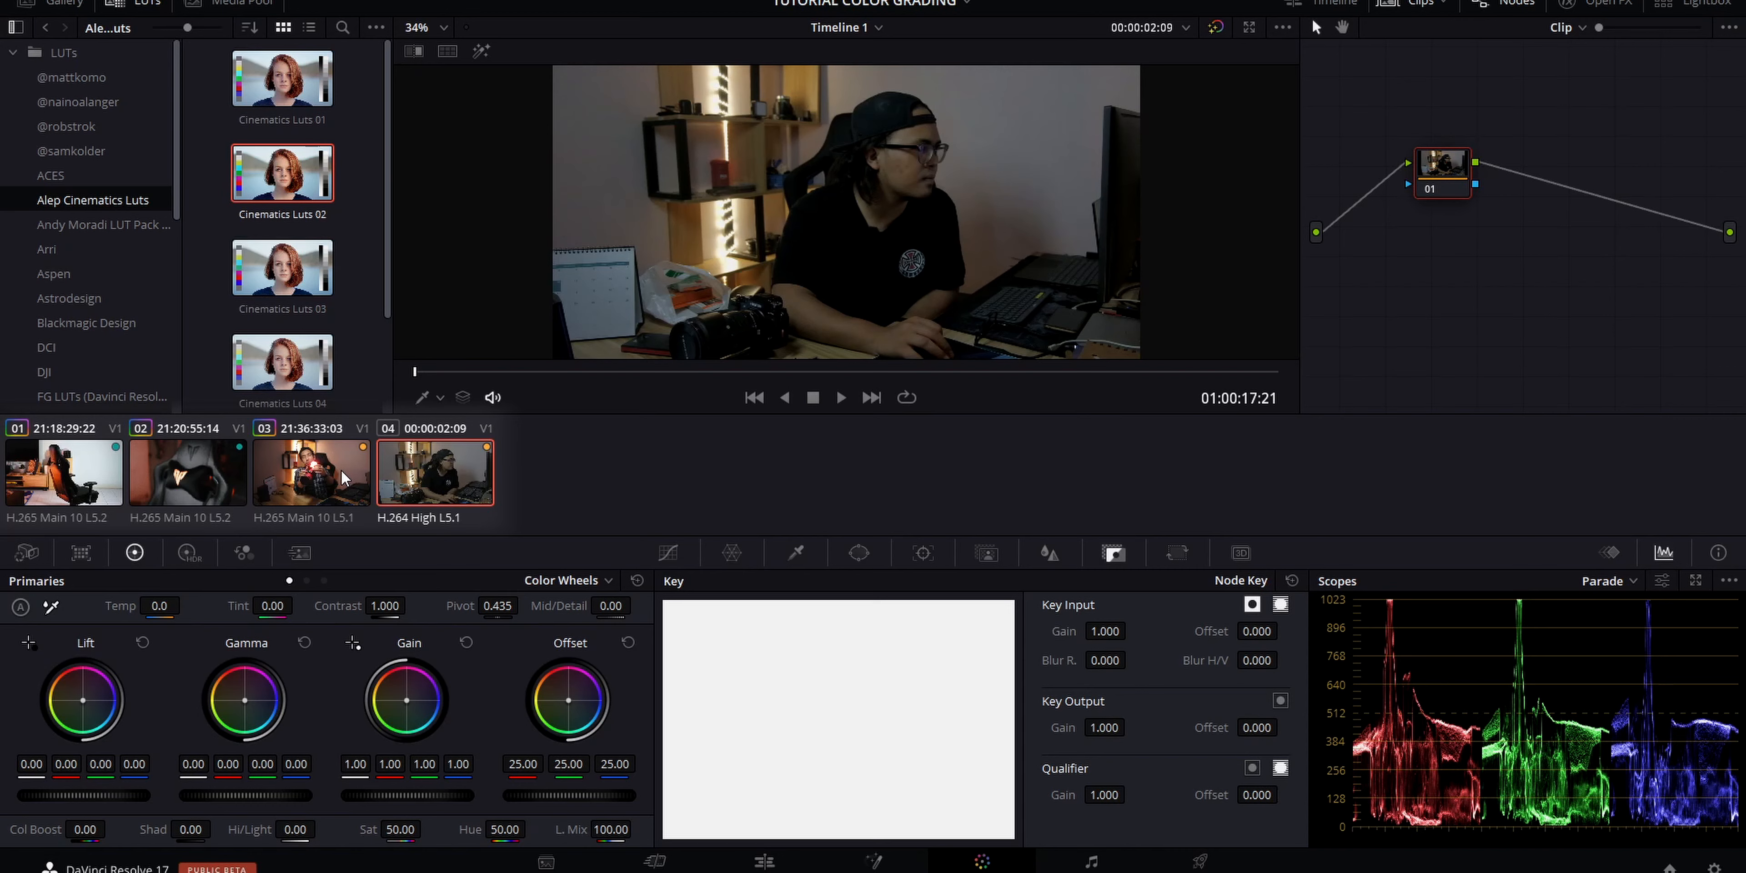
pyautogui.moveTo(607, 373); pyautogui.dragTo(636, 373)
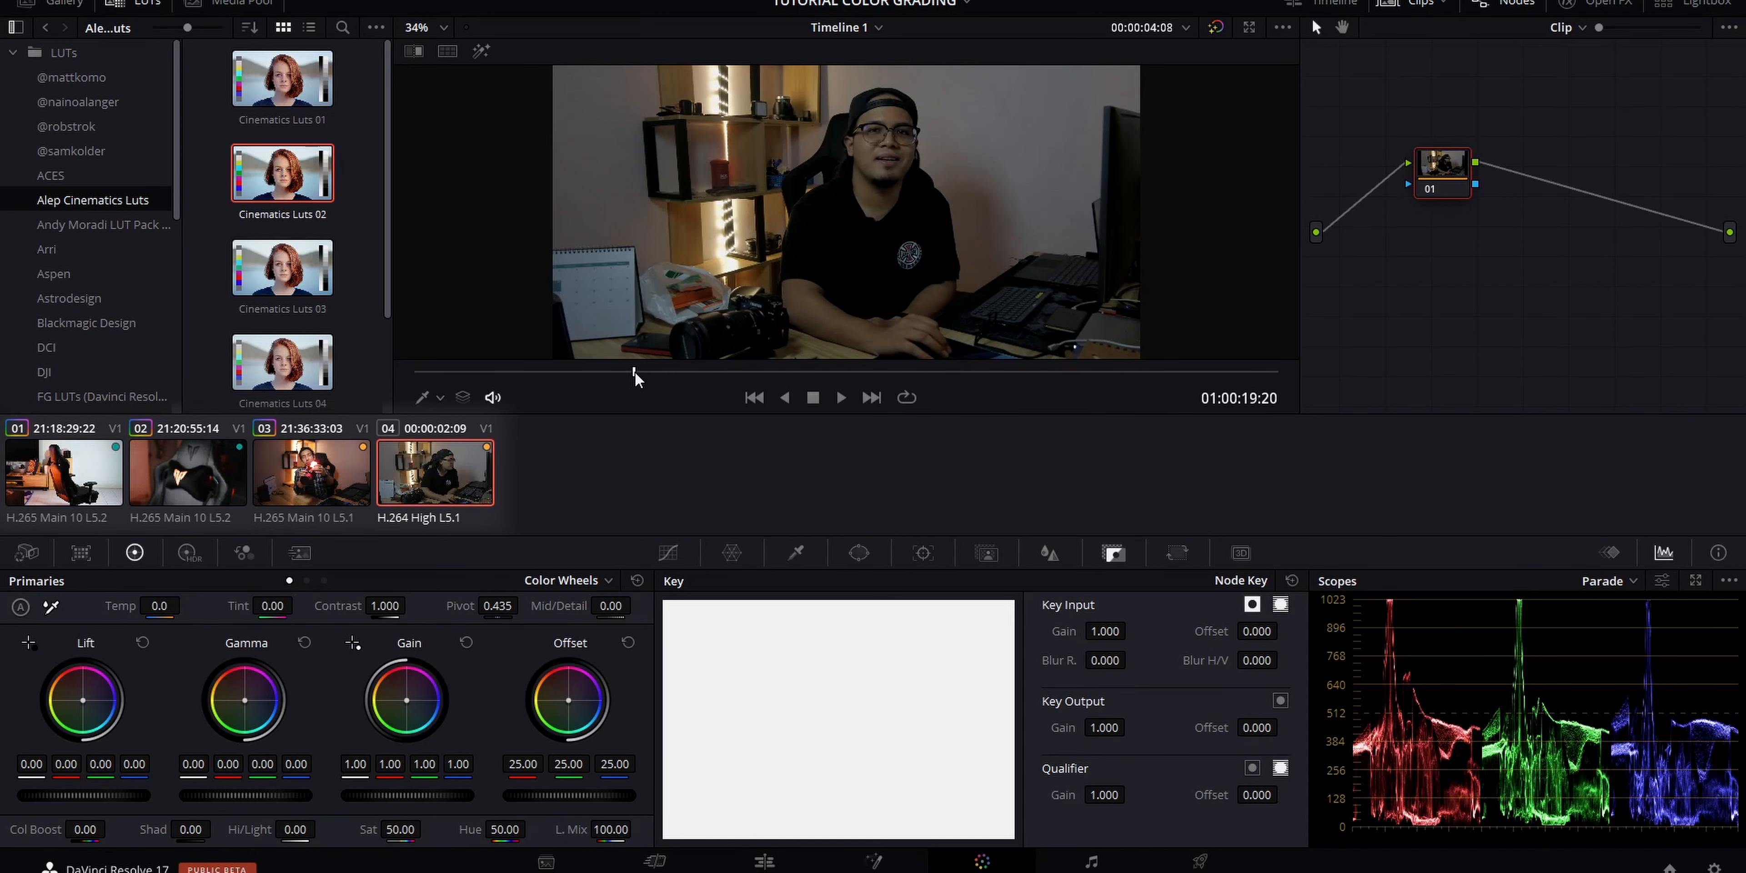
pyautogui.rightClick(332, 478)
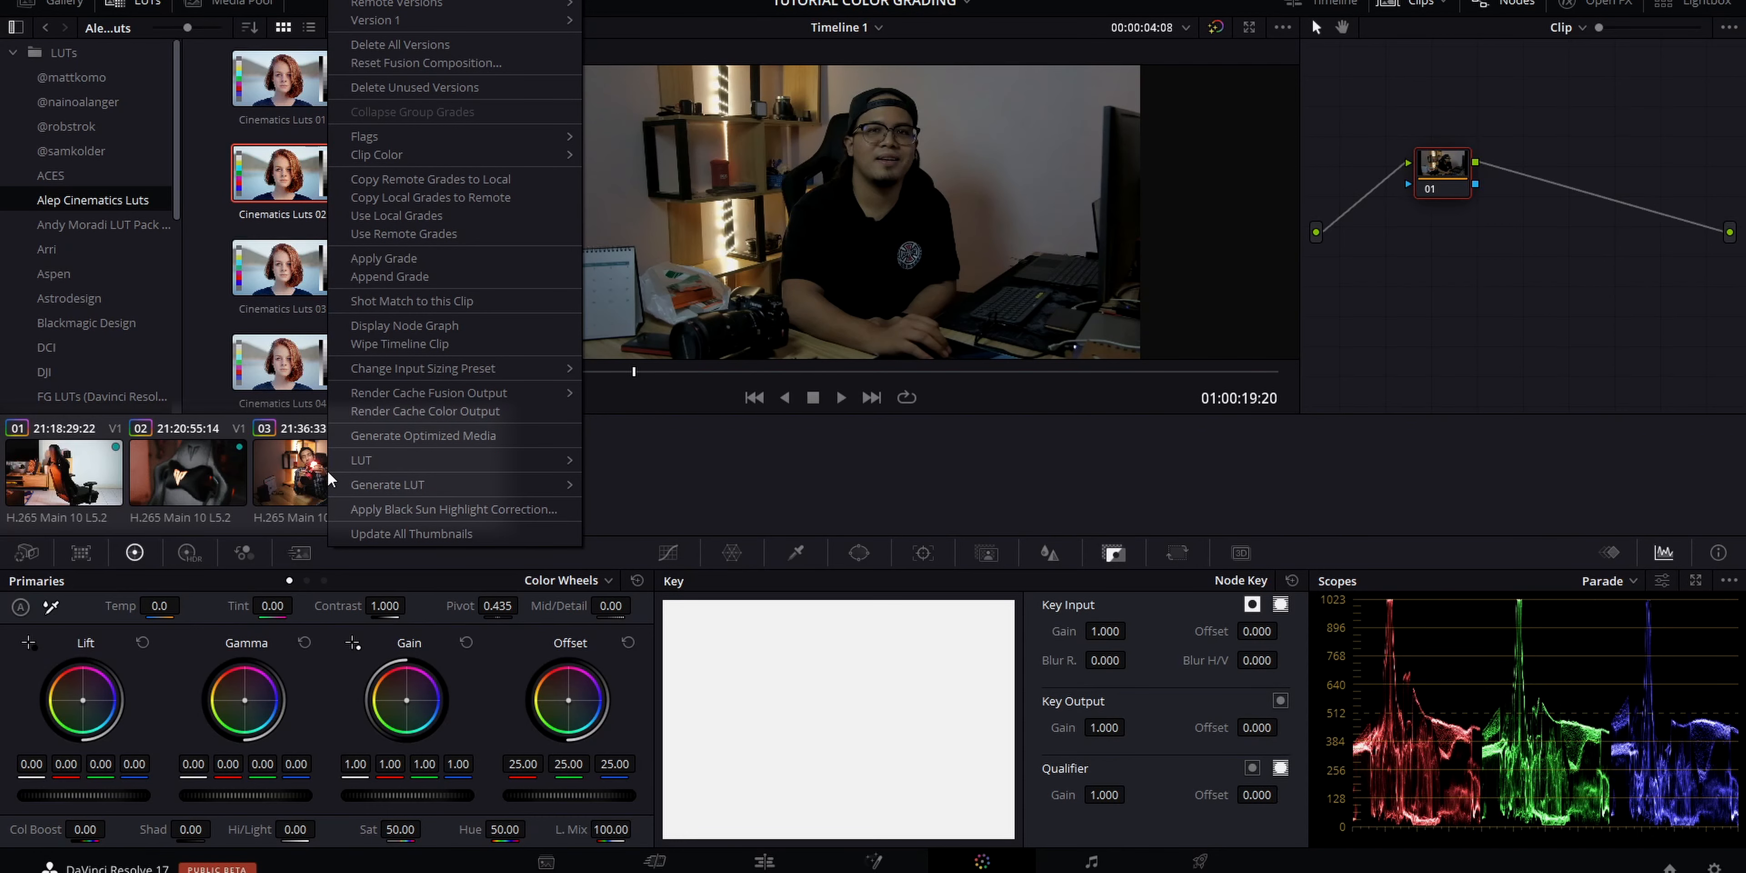
pyautogui.click(444, 261)
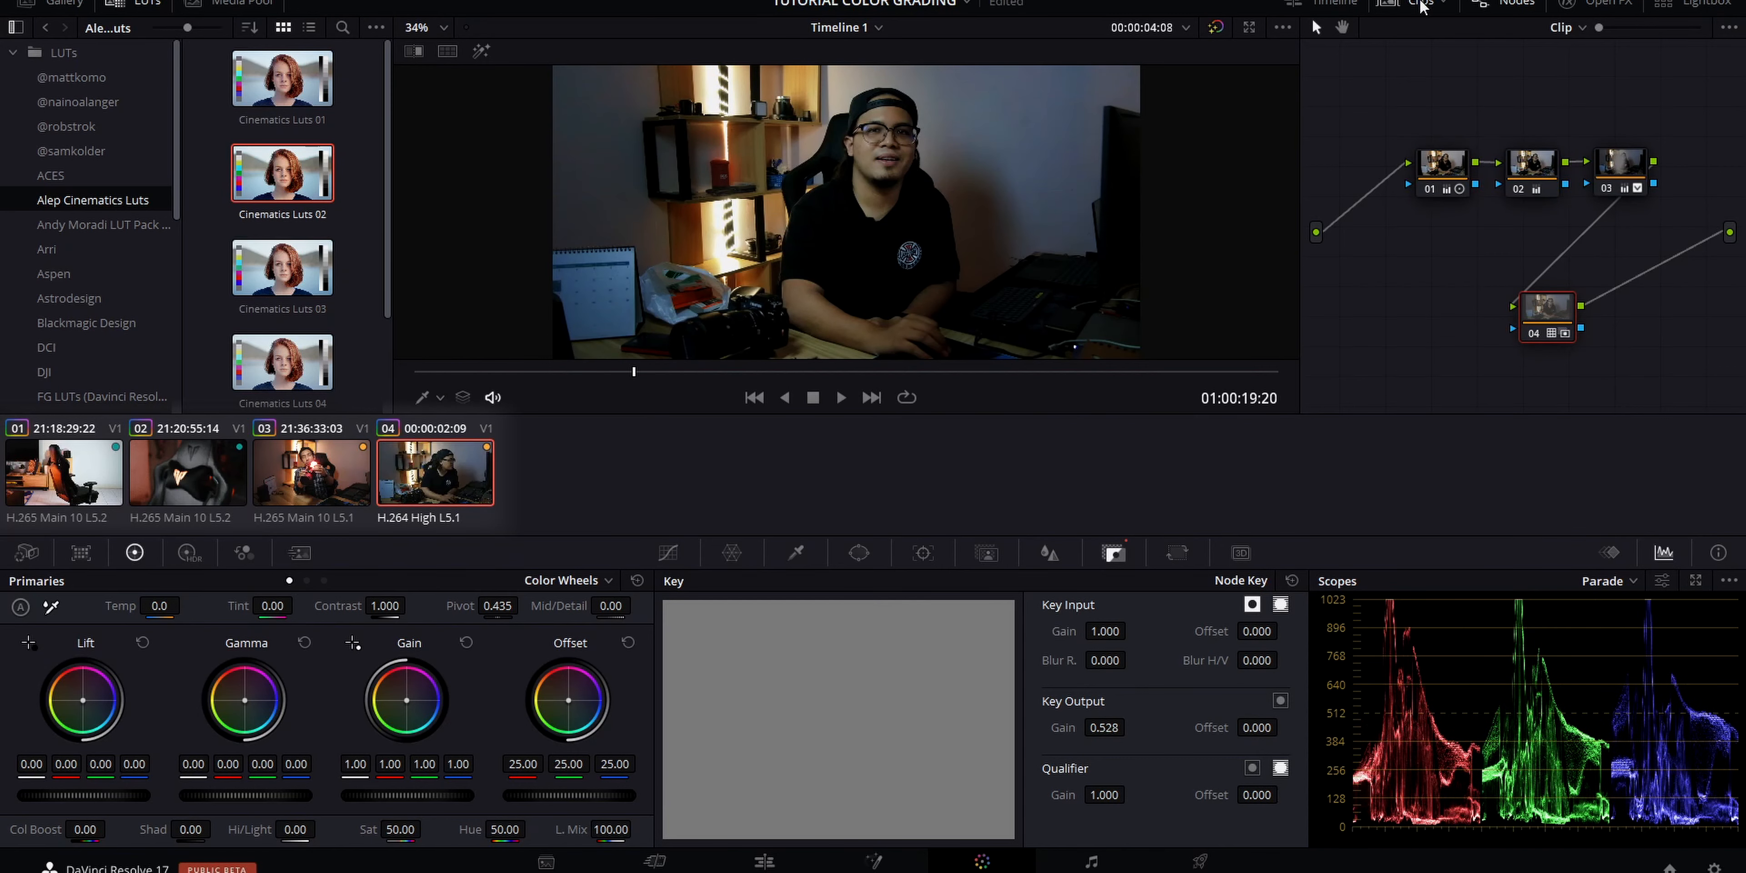
pyautogui.click(1421, 6)
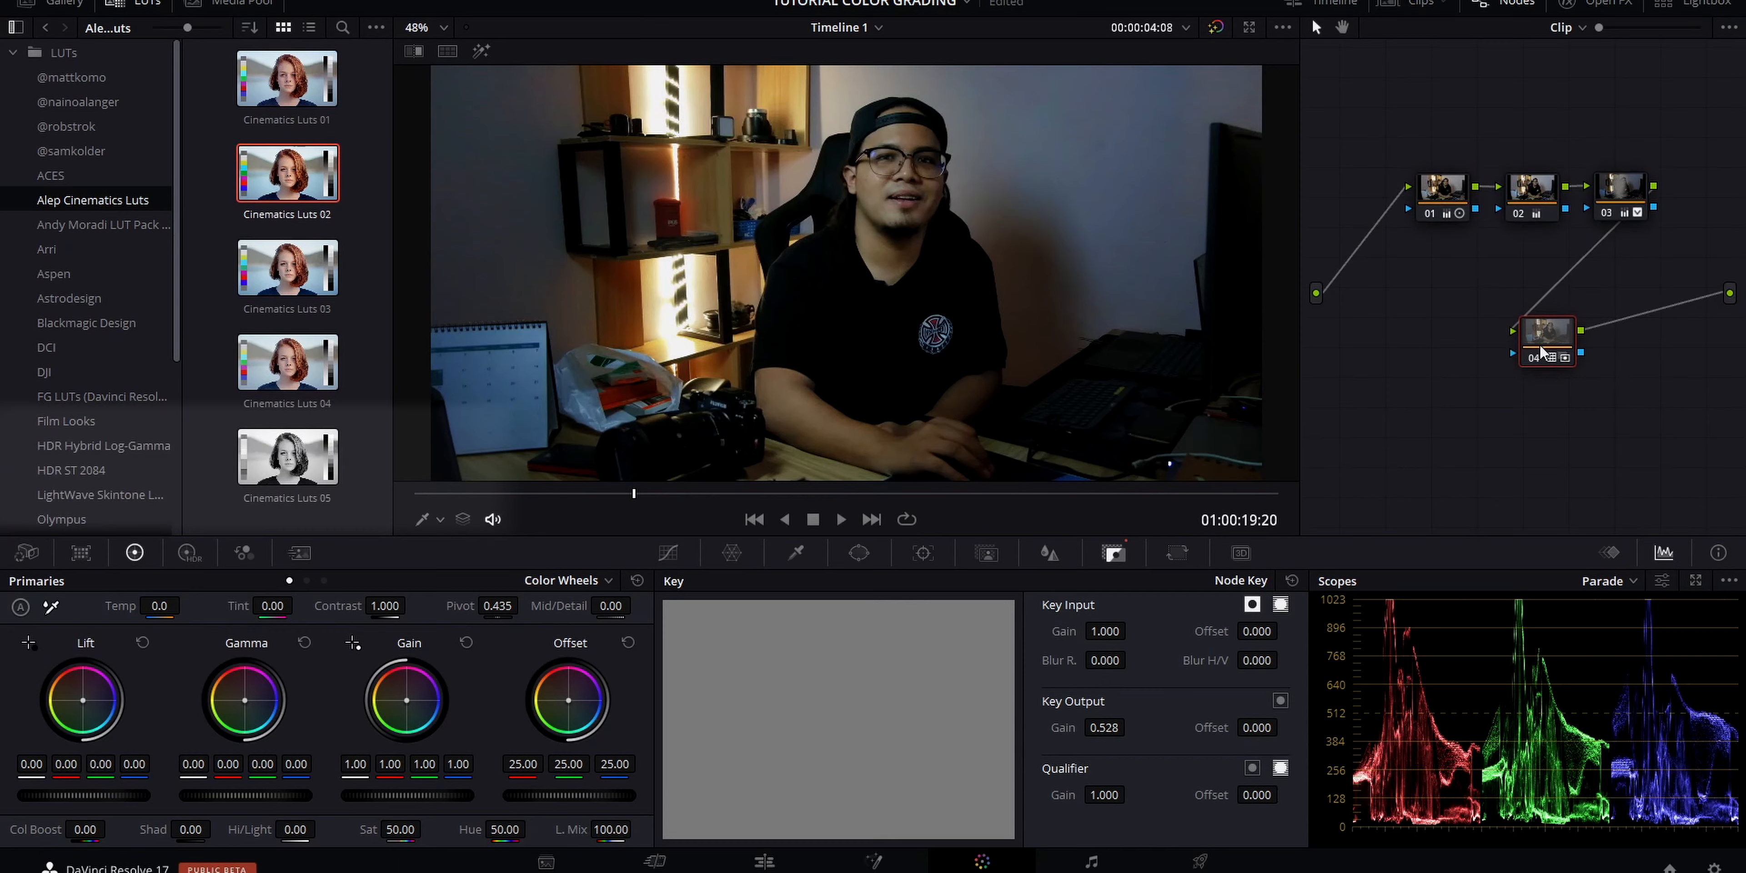